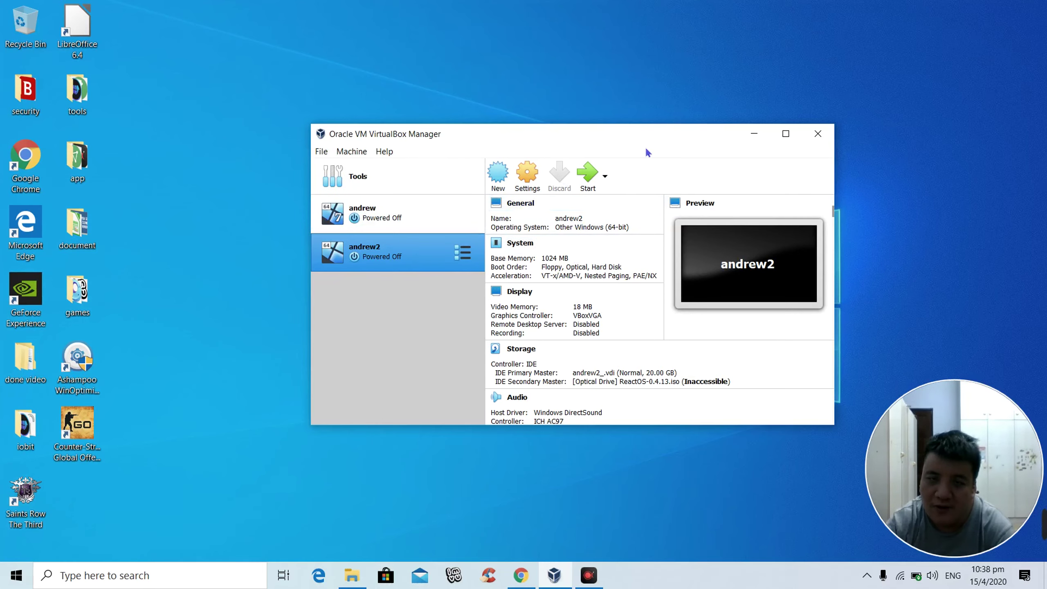
Step: Drag the VirtualBox Manager window leftward across the desktop in two moves
{"action": "left_click_drag", "start_coordinate": [478, 135], "coordinate": [442, 174]}
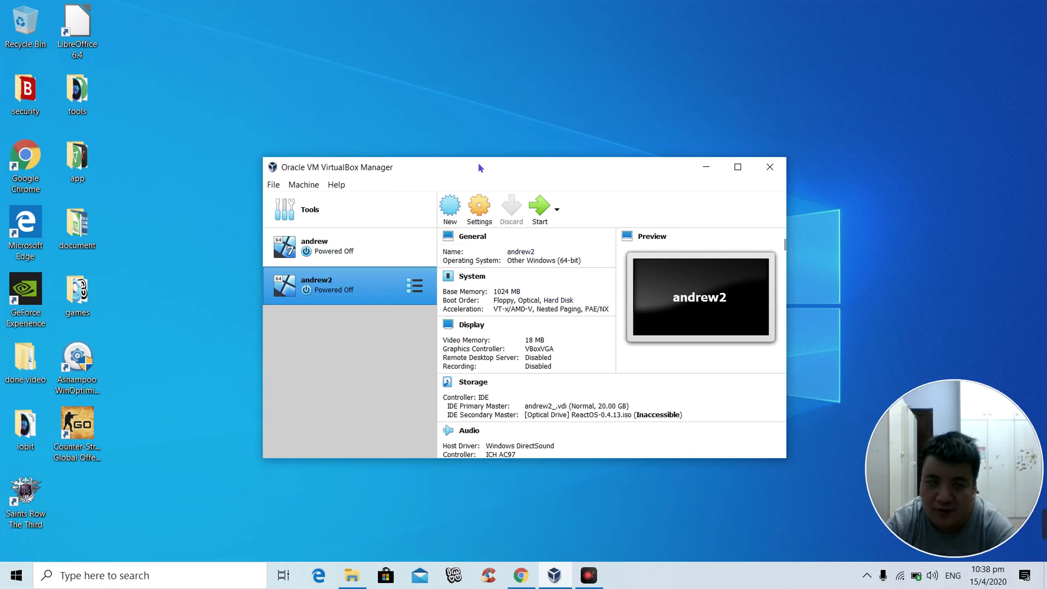
{"action": "left_click_drag", "start_coordinate": [475, 165], "coordinate": [453, 152]}
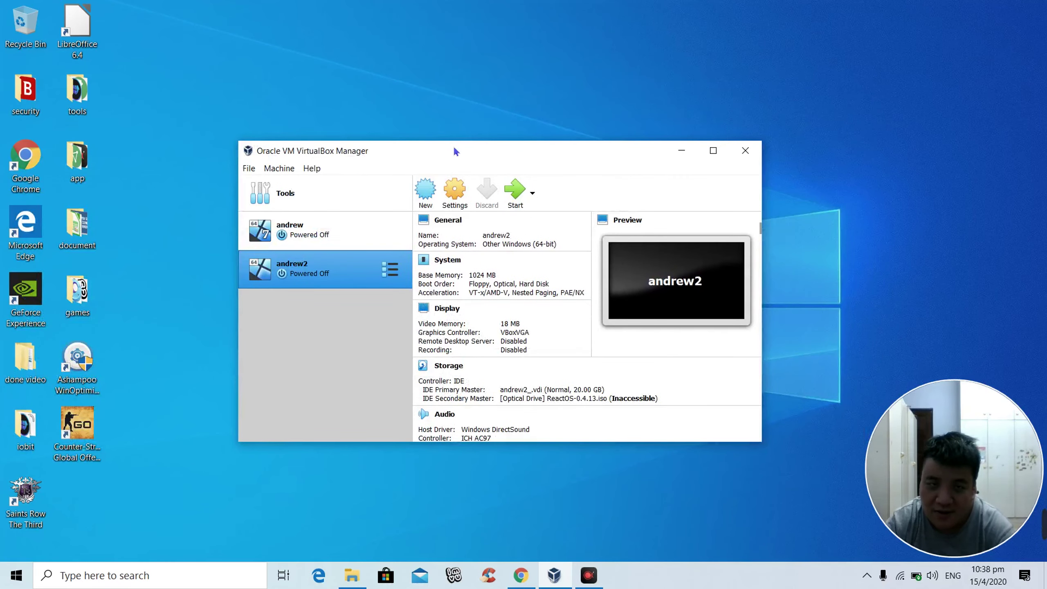
Step: Start the New machine wizard and move ubuntu-18.04.4-desktop-amd64.iso from Downloads to the desktop
{"action": "left_click", "coordinate": [426, 192]}
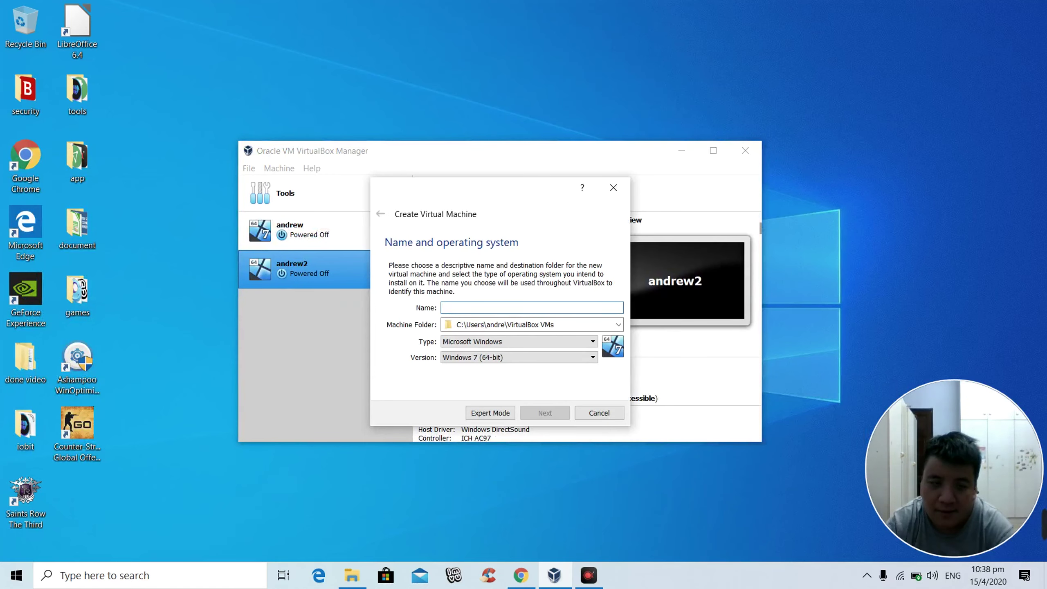
{"action": "left_click", "coordinate": [352, 573]}
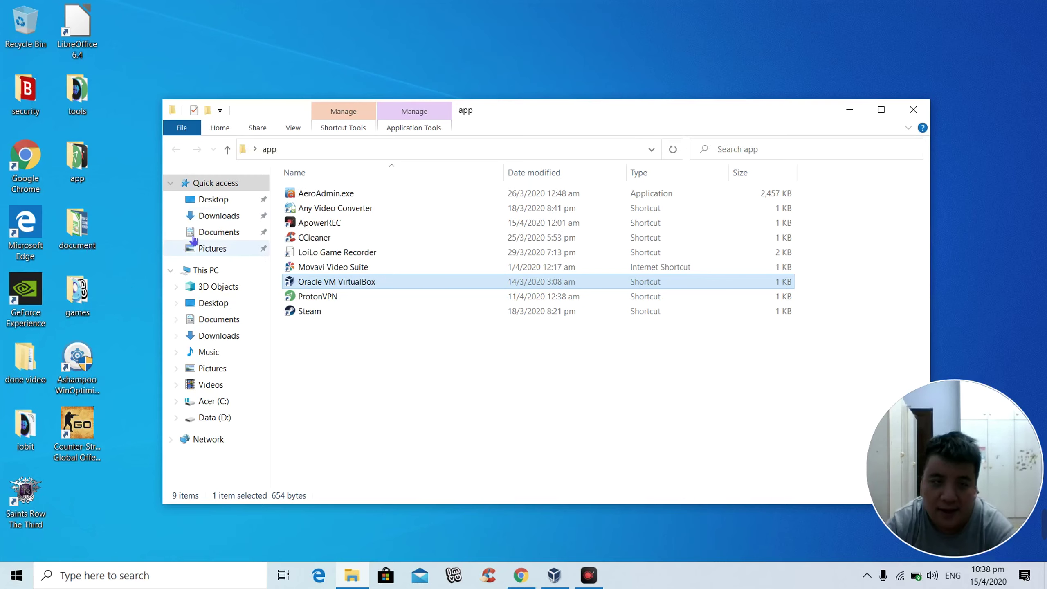
{"action": "left_click", "coordinate": [222, 222]}
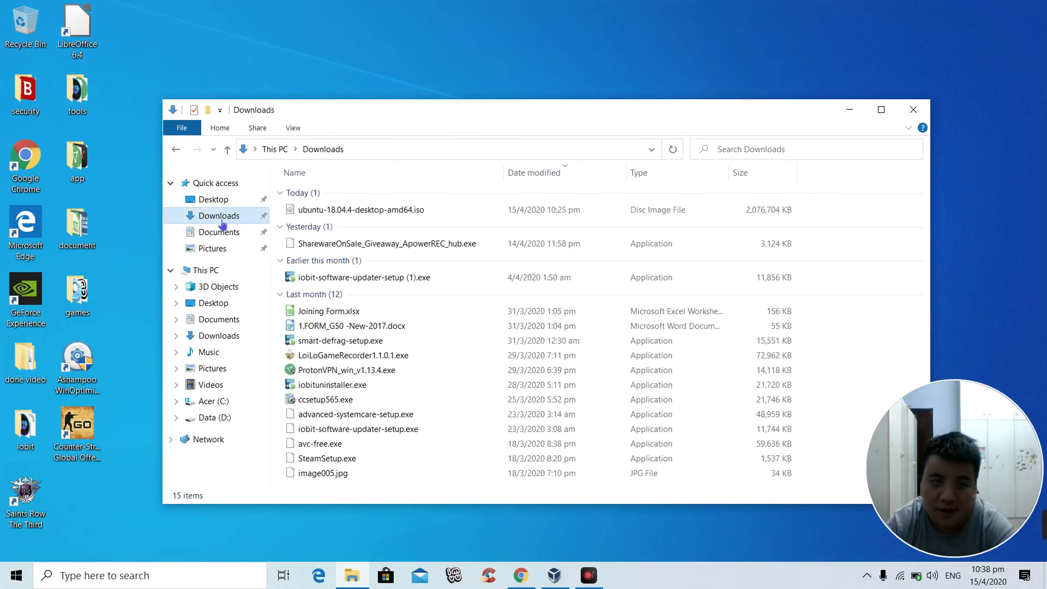
{"action": "left_click", "coordinate": [303, 215]}
{"action": "left_click_drag", "start_coordinate": [303, 216], "coordinate": [98, 551]}
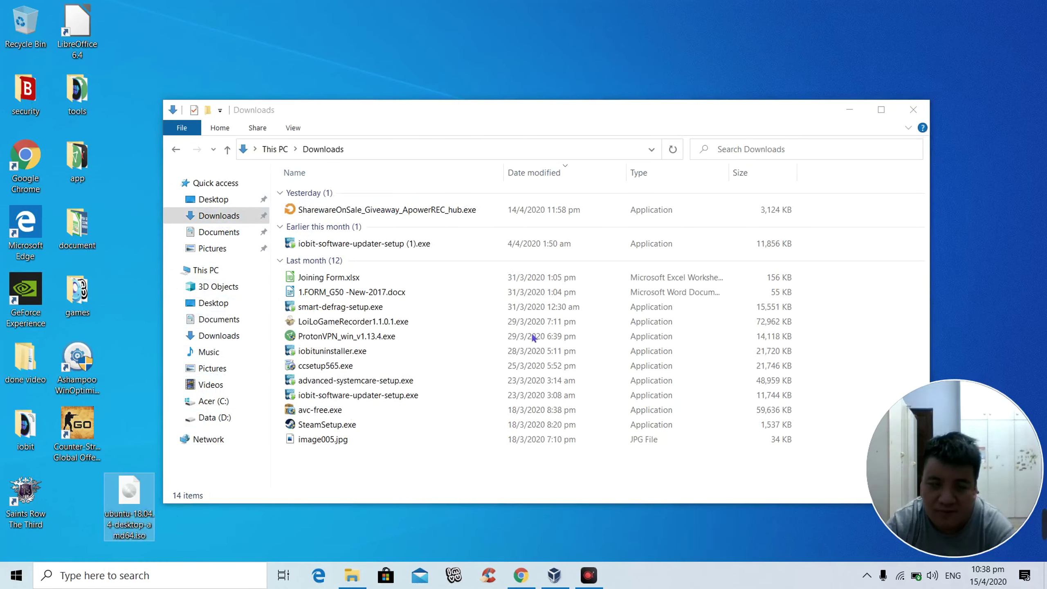
{"action": "left_click", "coordinate": [906, 117]}
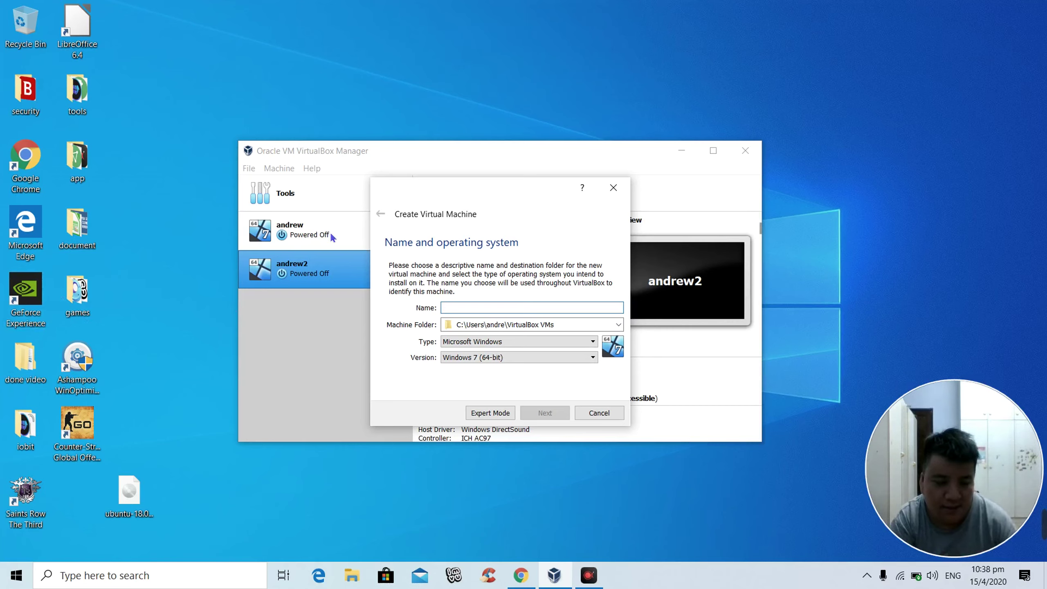
Step: Name the new machine test2020 and set its type to Linux
{"action": "type", "text": "test"}
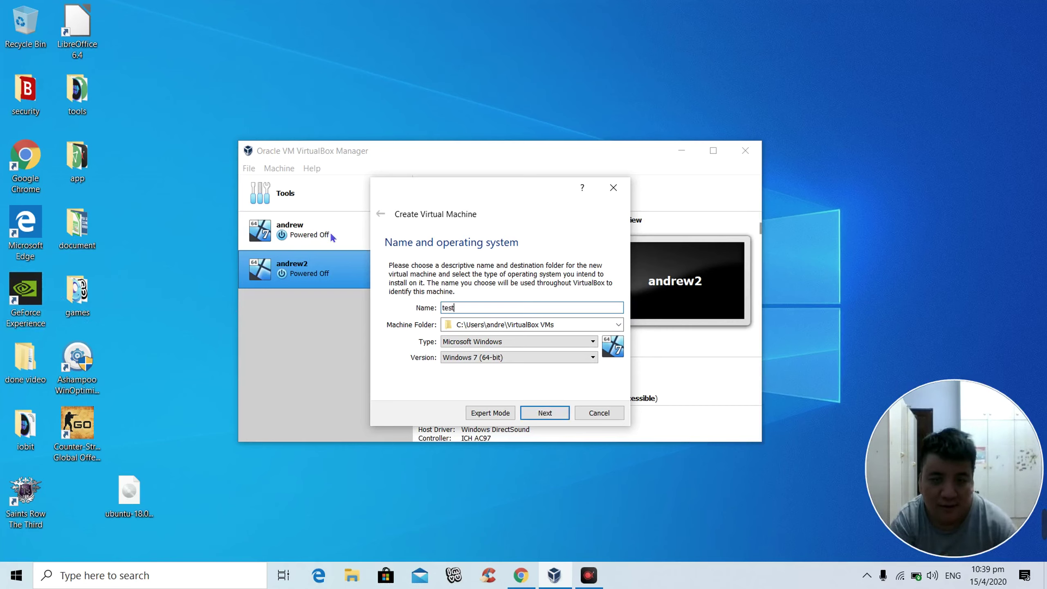
{"action": "type", "text": "2020"}
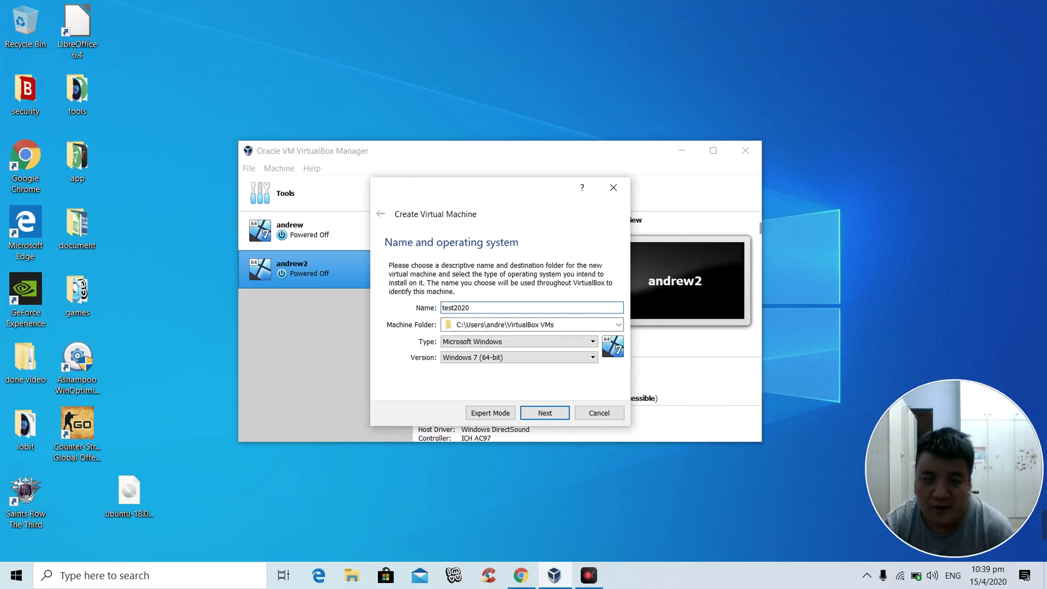
{"action": "left_click", "coordinate": [503, 344]}
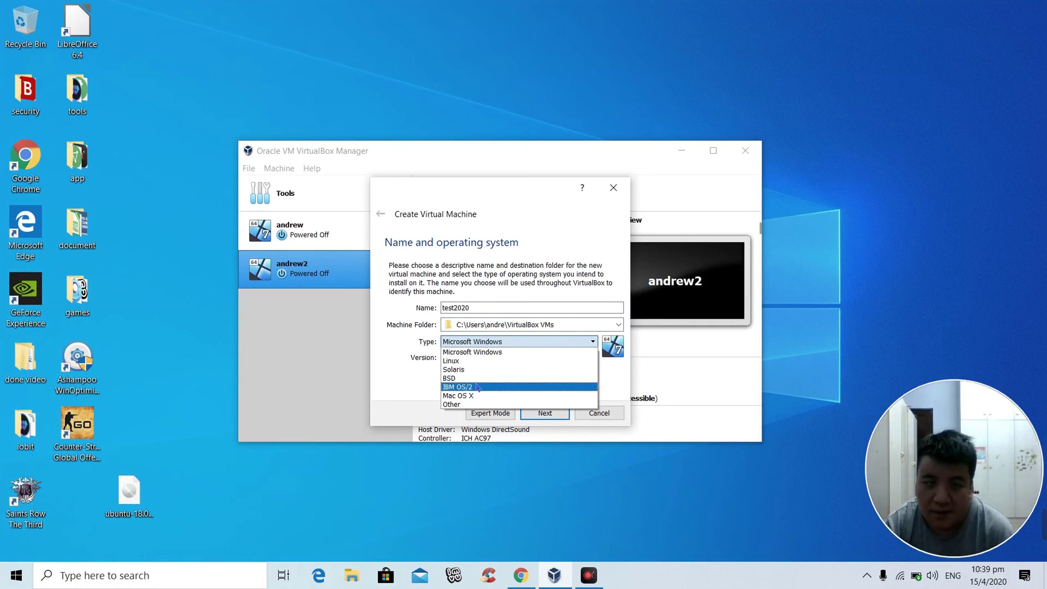
{"action": "left_click", "coordinate": [455, 363]}
Step: Choose version Linux 2.4 (64-bit) and continue to the memory size page
{"action": "left_click", "coordinate": [501, 357]}
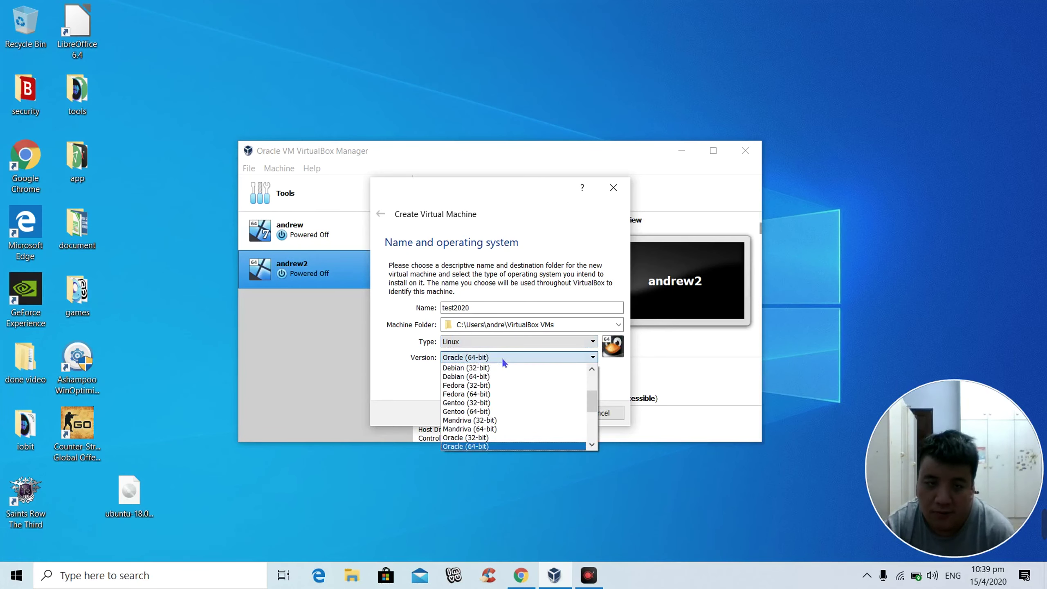
{"action": "scroll", "coordinate": [501, 429], "scroll_direction": "down", "scroll_amount": 4}
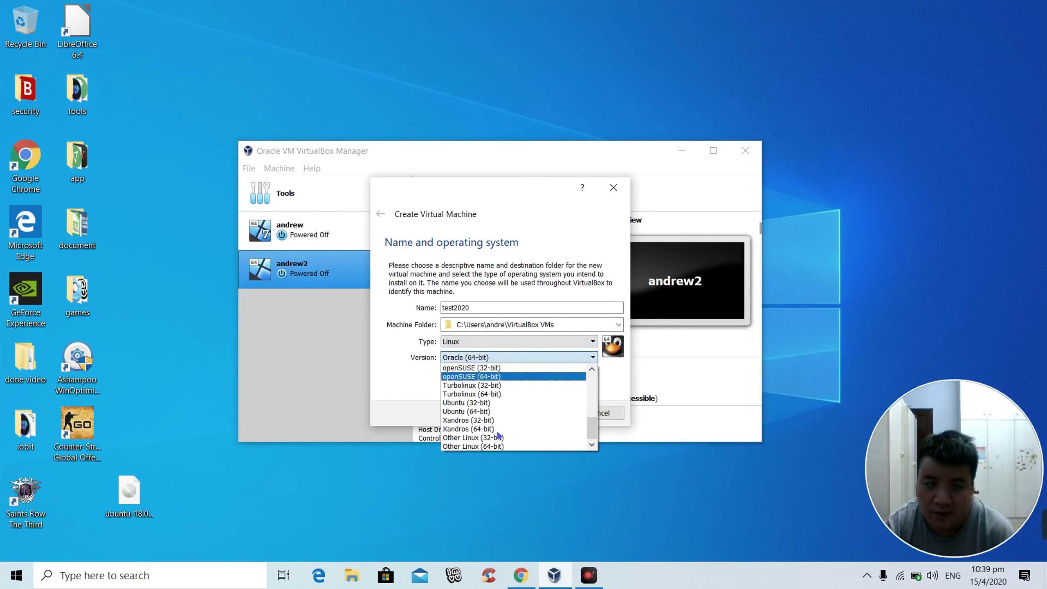
{"action": "scroll", "coordinate": [501, 433], "scroll_direction": "up", "scroll_amount": 6}
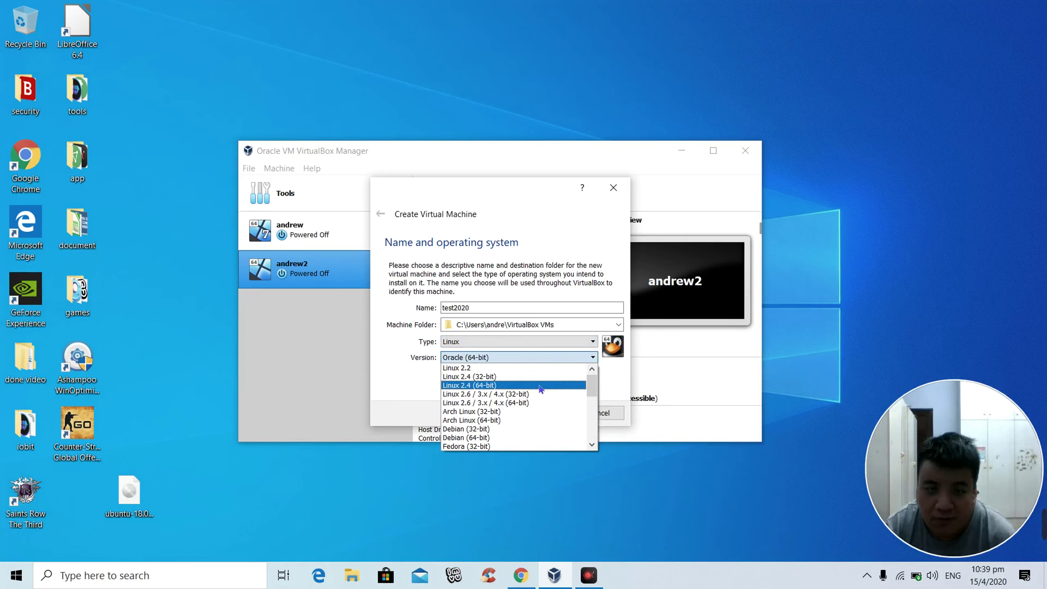
{"action": "scroll", "coordinate": [540, 389], "scroll_direction": "down", "scroll_amount": 2}
{"action": "scroll", "coordinate": [540, 389], "scroll_direction": "up", "scroll_amount": 2}
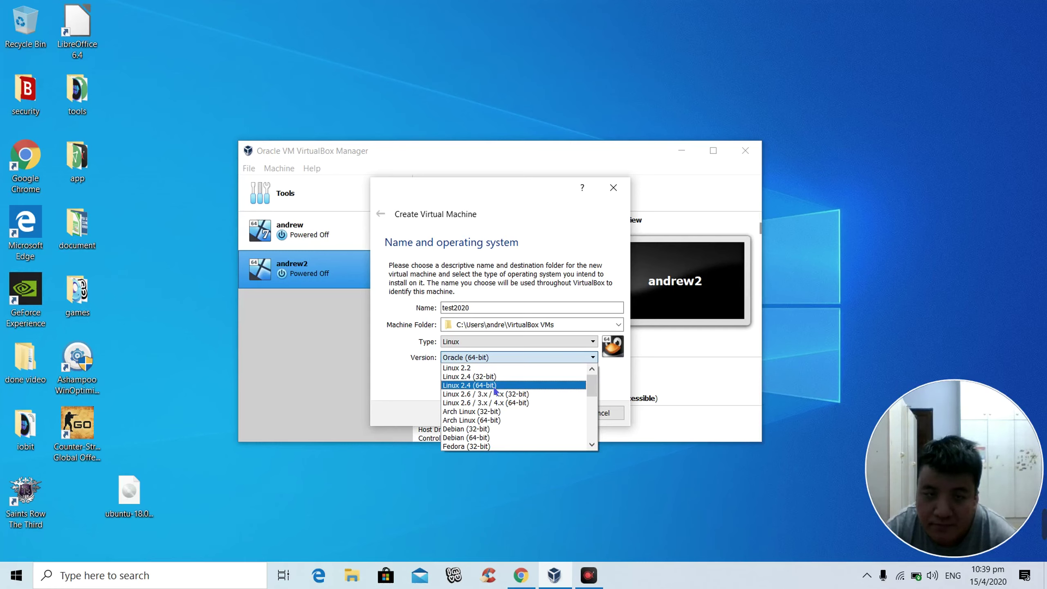
{"action": "key", "text": "Escape"}
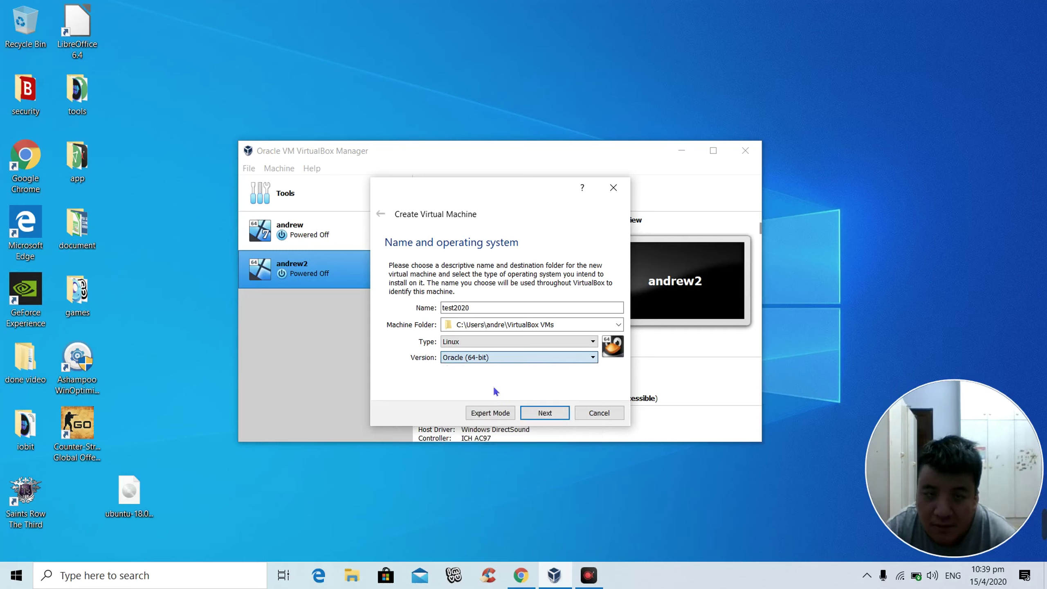
{"action": "key", "text": "l"}
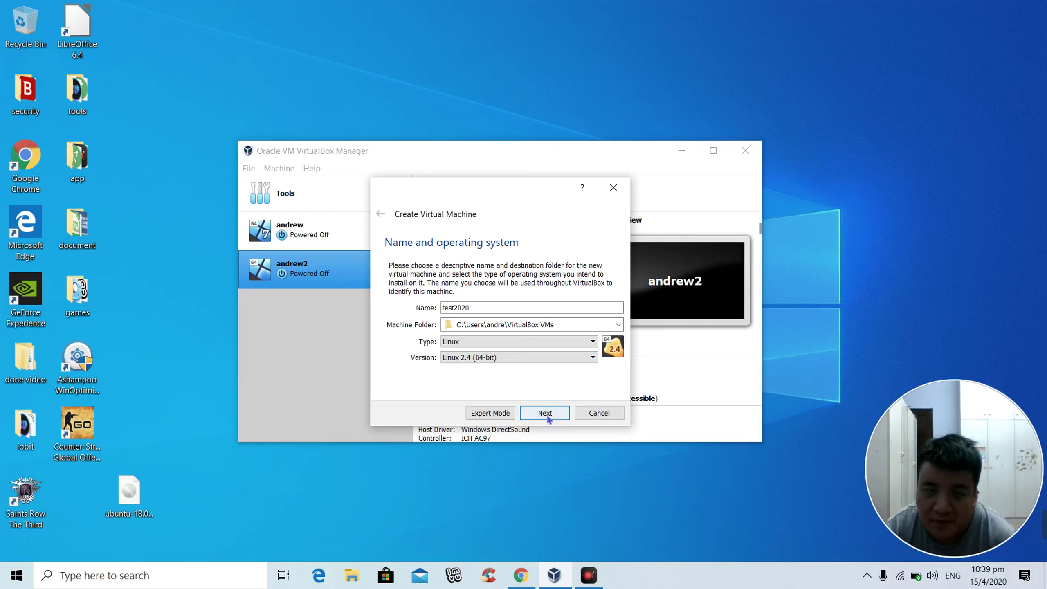
{"action": "left_click", "coordinate": [548, 414]}
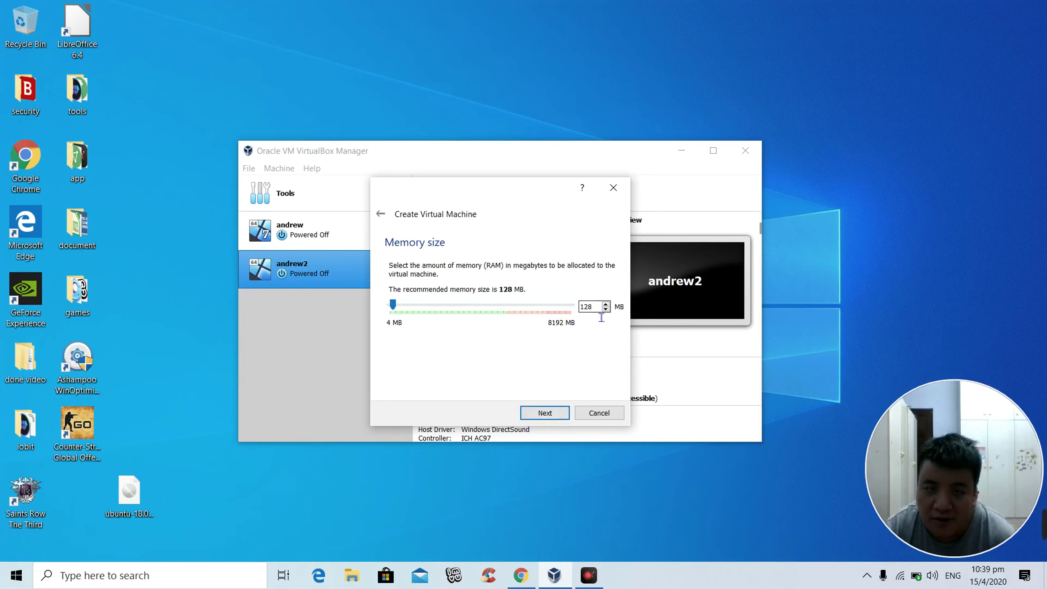
Step: Replace the suggested memory with 2048 MB and continue to the hard disk page
{"action": "key", "text": "BackSpace"}
{"action": "key", "text": "BackSpace"}
{"action": "key", "text": "BackSpace"}
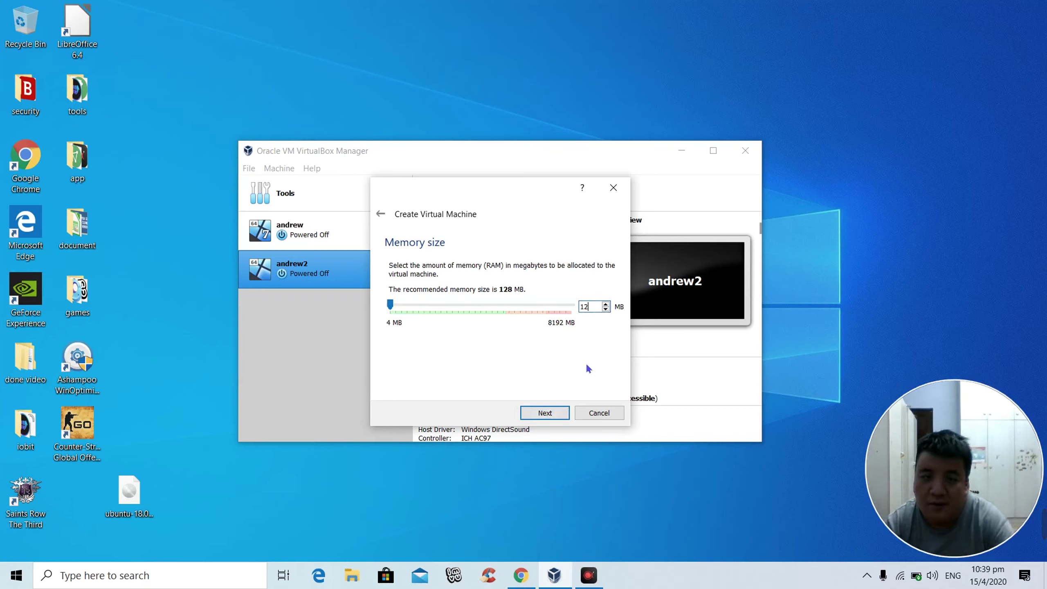
{"action": "type", "text": "20"}
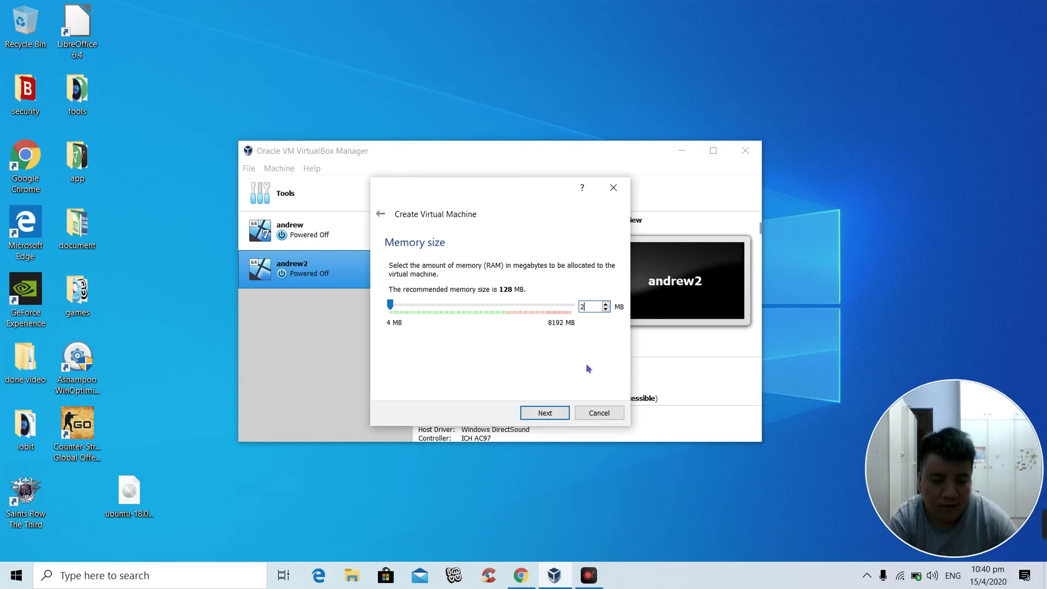
{"action": "type", "text": "48"}
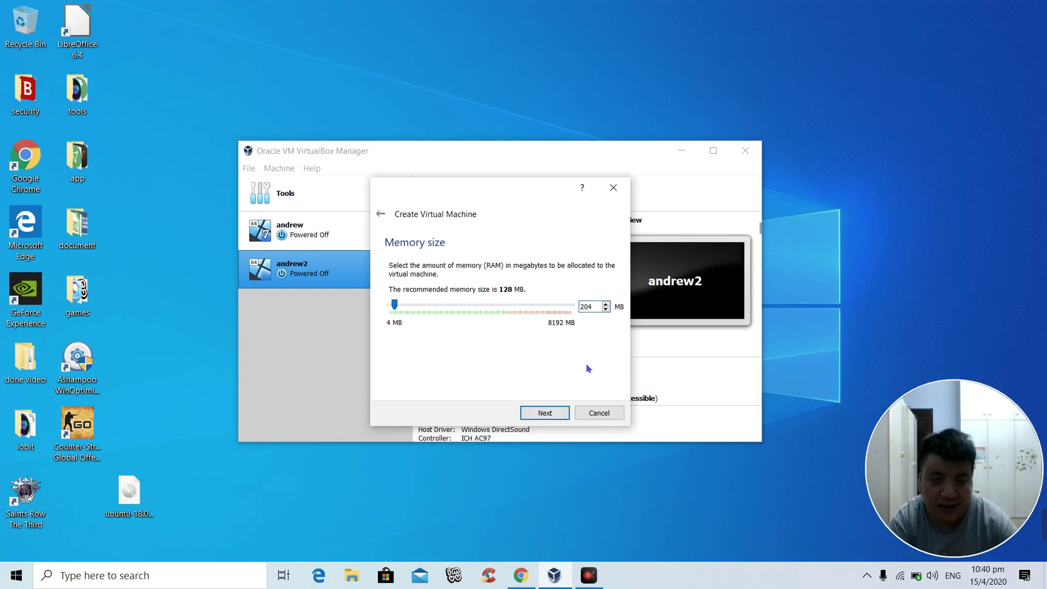
{"action": "left_click", "coordinate": [550, 418]}
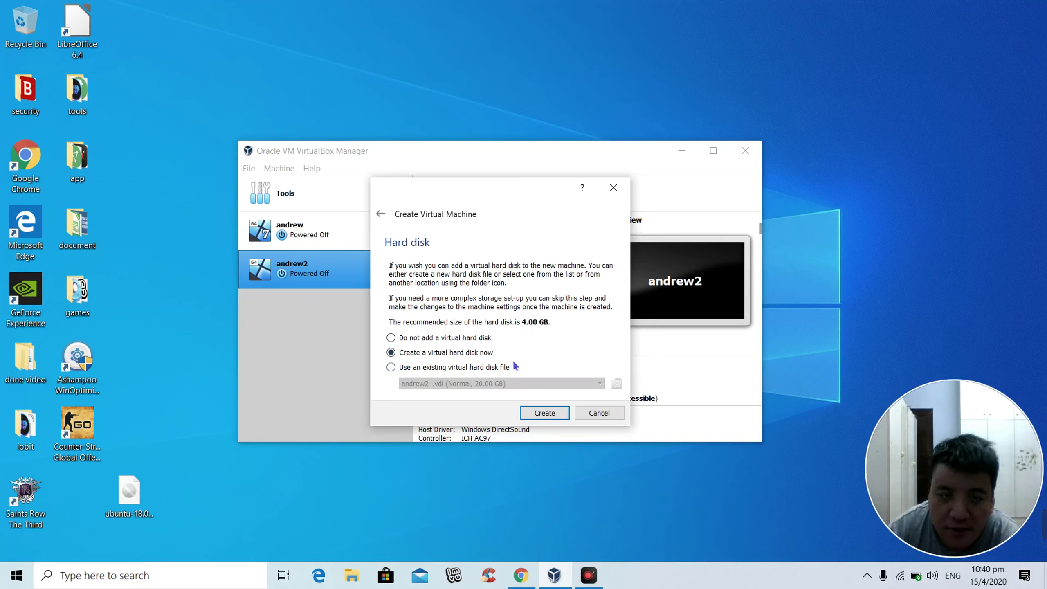
Step: Create a new virtual hard disk, keeping VDI format and dynamic allocation
{"action": "left_click", "coordinate": [550, 416]}
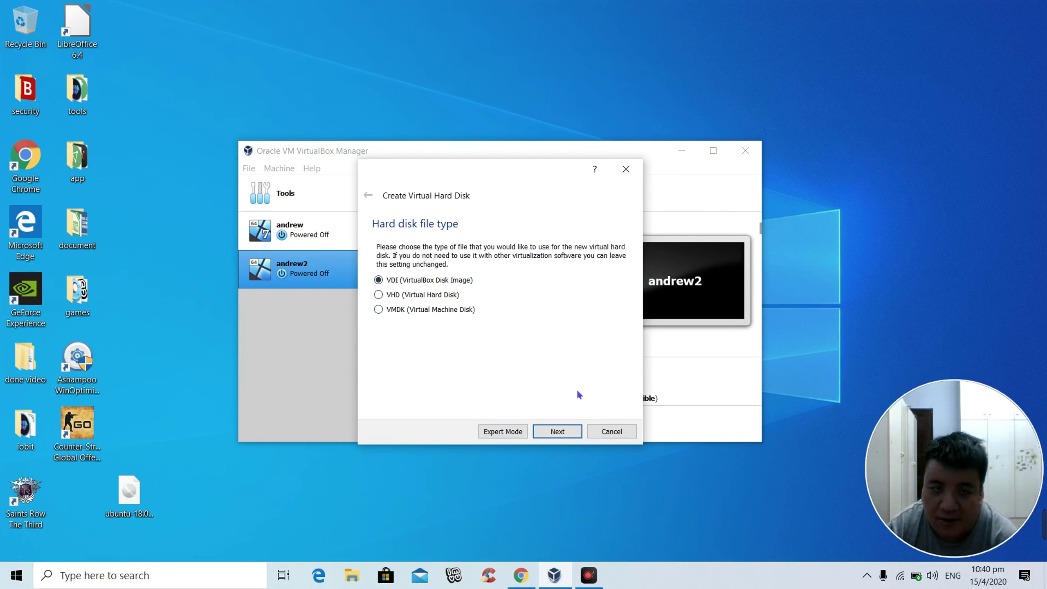
{"action": "left_click", "coordinate": [562, 432]}
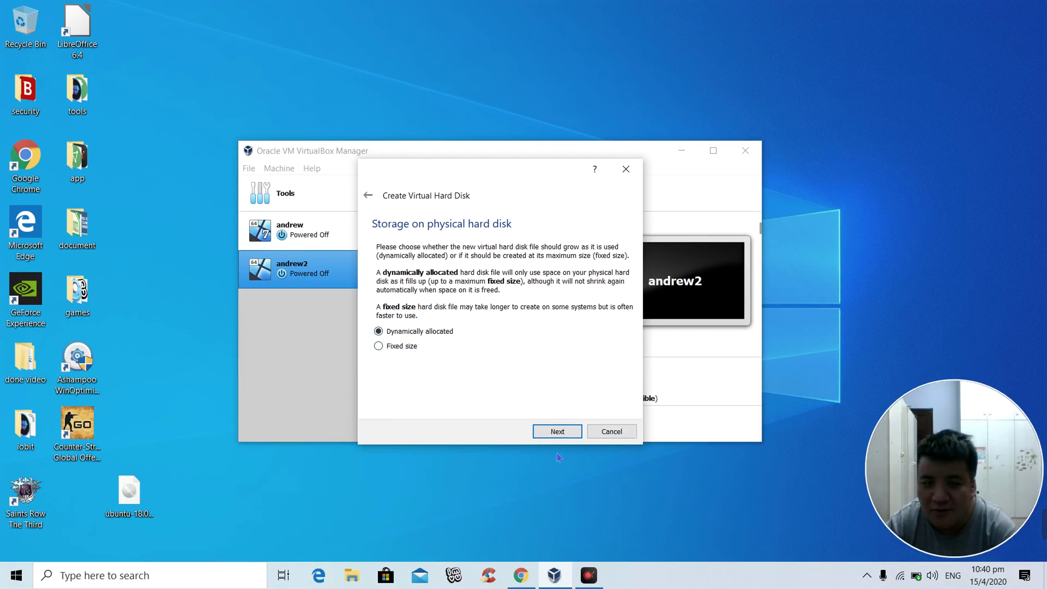
{"action": "left_click", "coordinate": [557, 432]}
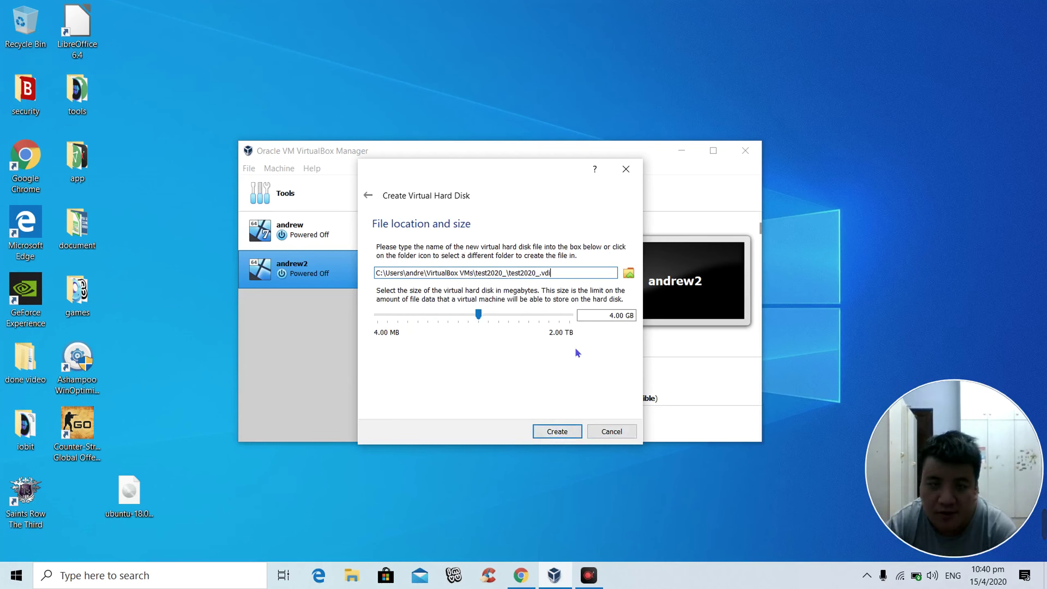
Step: Change the disk size from 4 GB to 10 GB and create the disk
{"action": "left_click", "coordinate": [606, 318]}
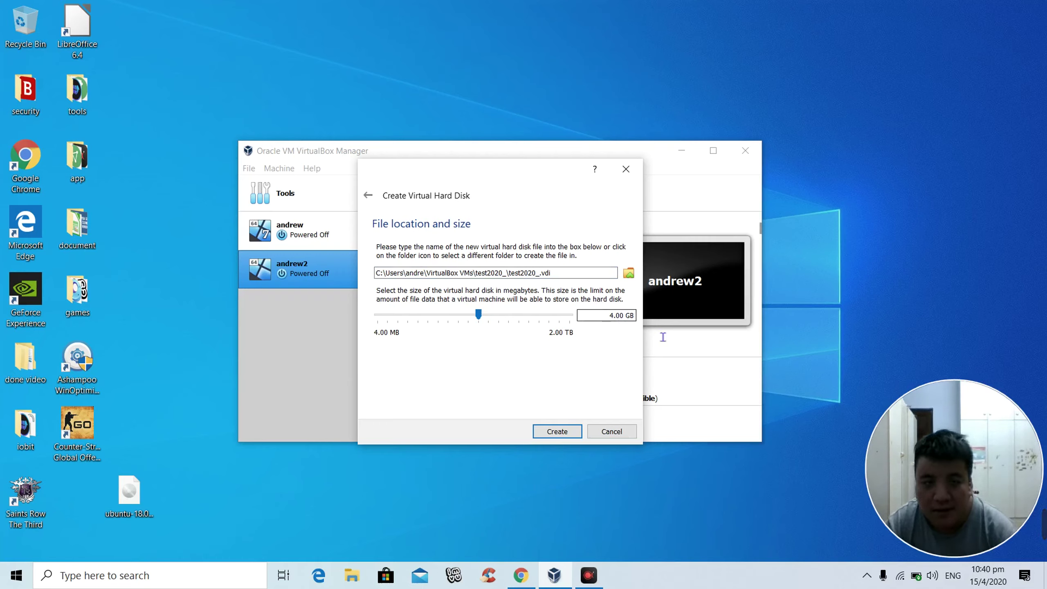
{"action": "key", "text": "ctrl+a"}
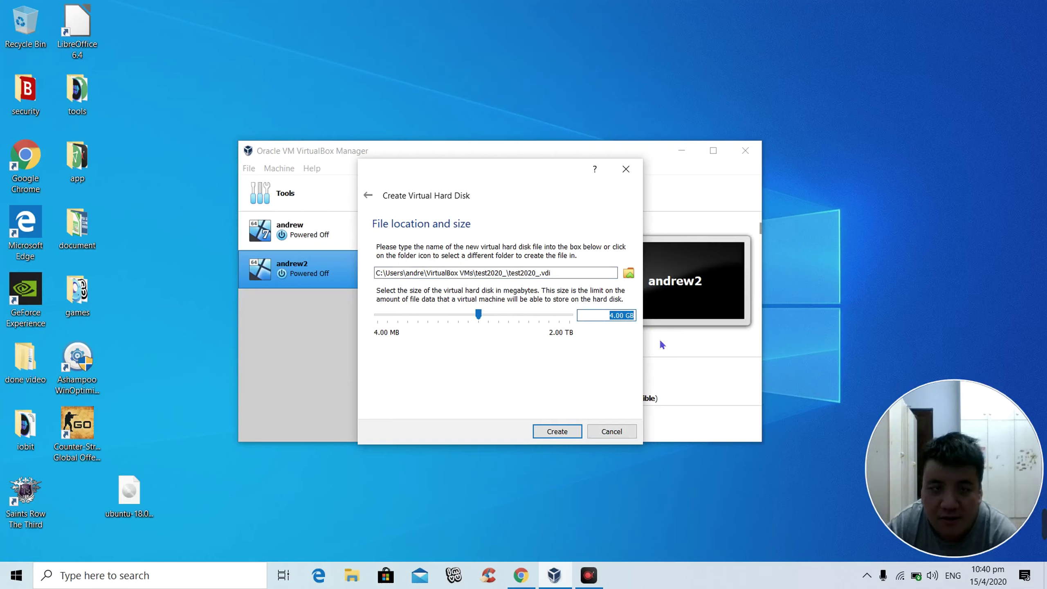
{"action": "key", "text": "End"}
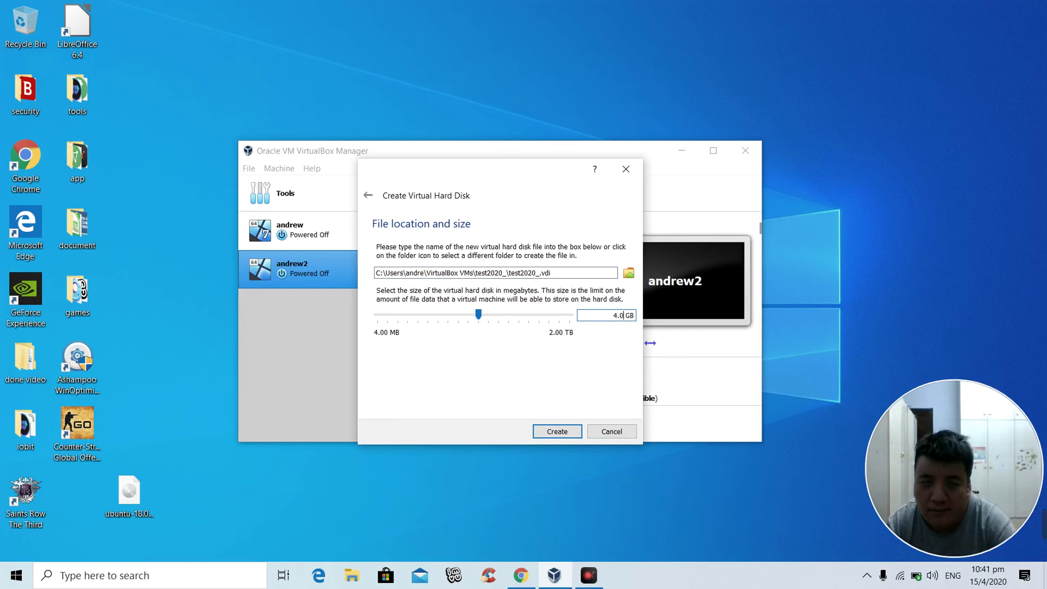
{"action": "key", "text": "BackSpace"}
{"action": "key", "text": "BackSpace"}
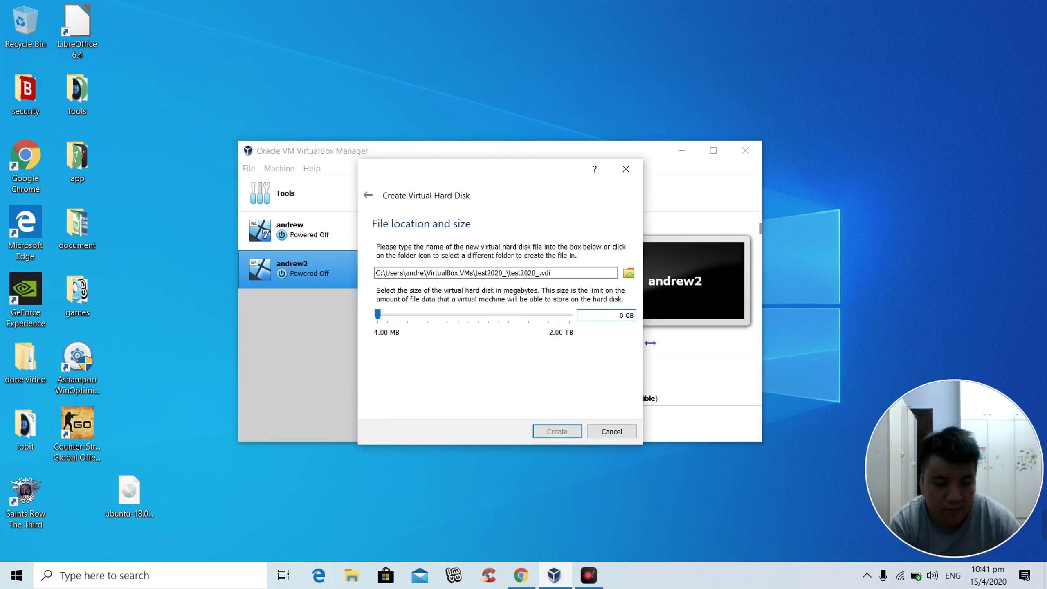
{"action": "type", "text": "1"}
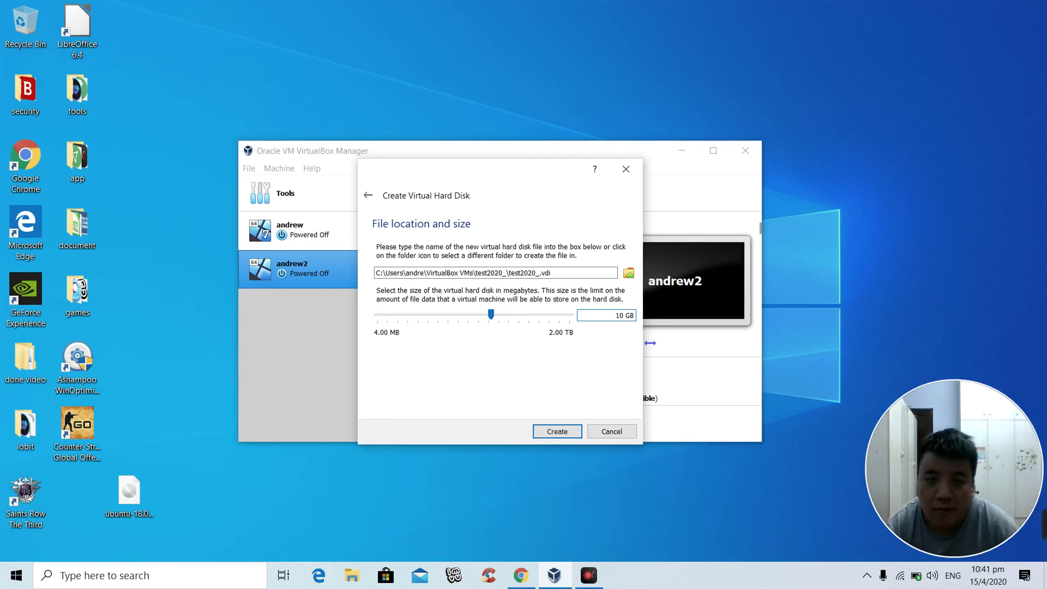
{"action": "left_click", "coordinate": [559, 433]}
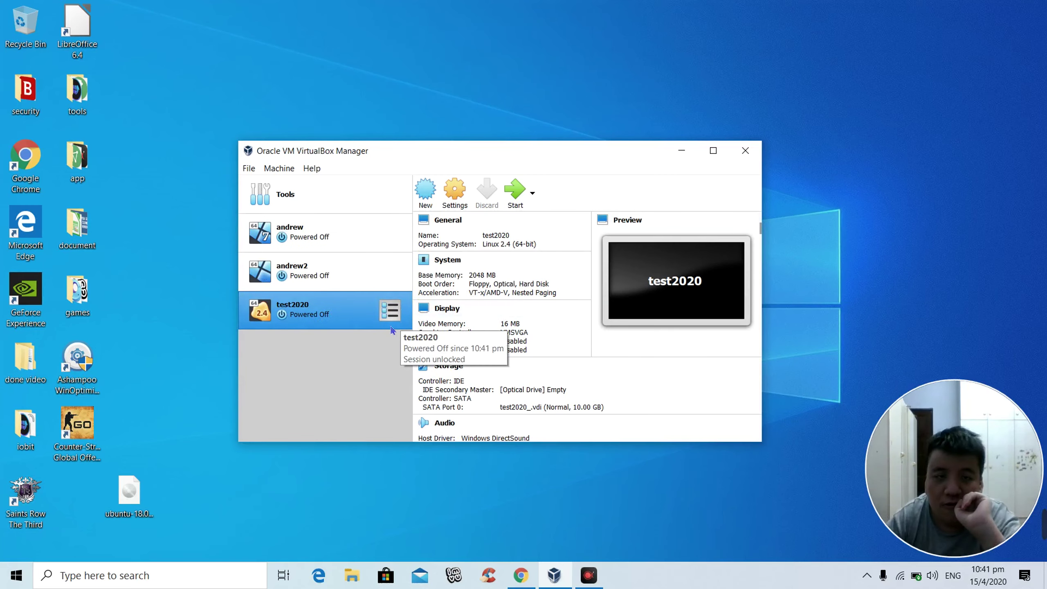
Step: Open Settings… for test2020 from its context menu in the Manager list
{"action": "right_click", "coordinate": [362, 309]}
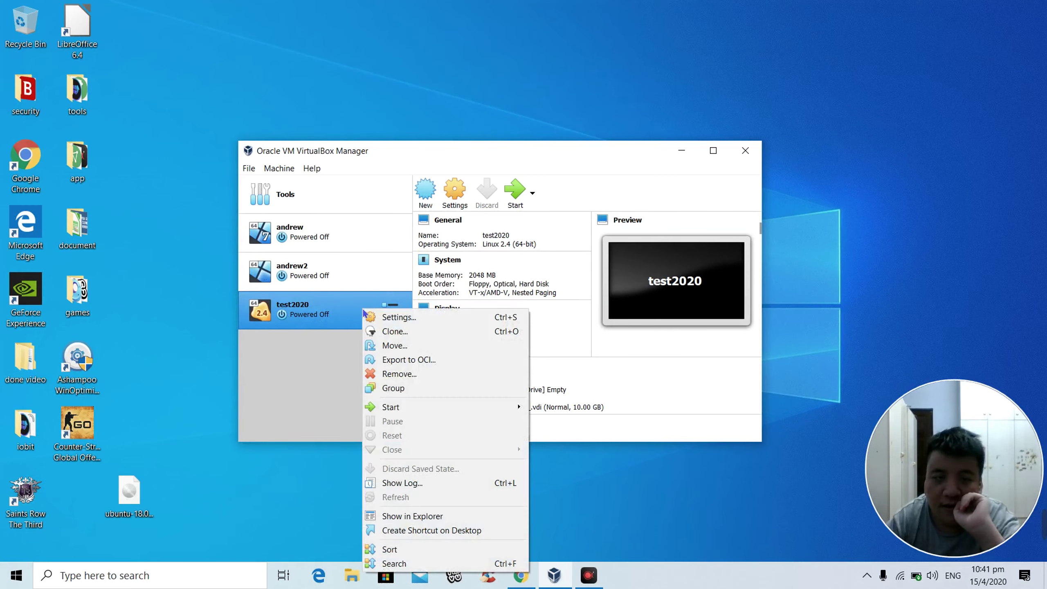
{"action": "left_click", "coordinate": [390, 321]}
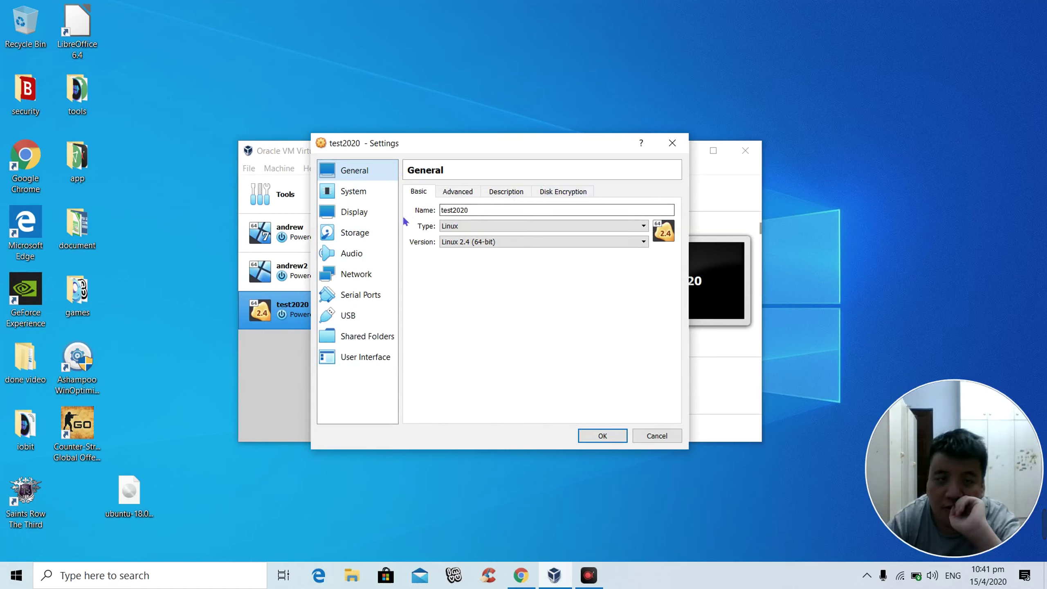
Step: Review the System, Display and Audio pages of test2020's settings, then switch to Storage
{"action": "left_click", "coordinate": [373, 196]}
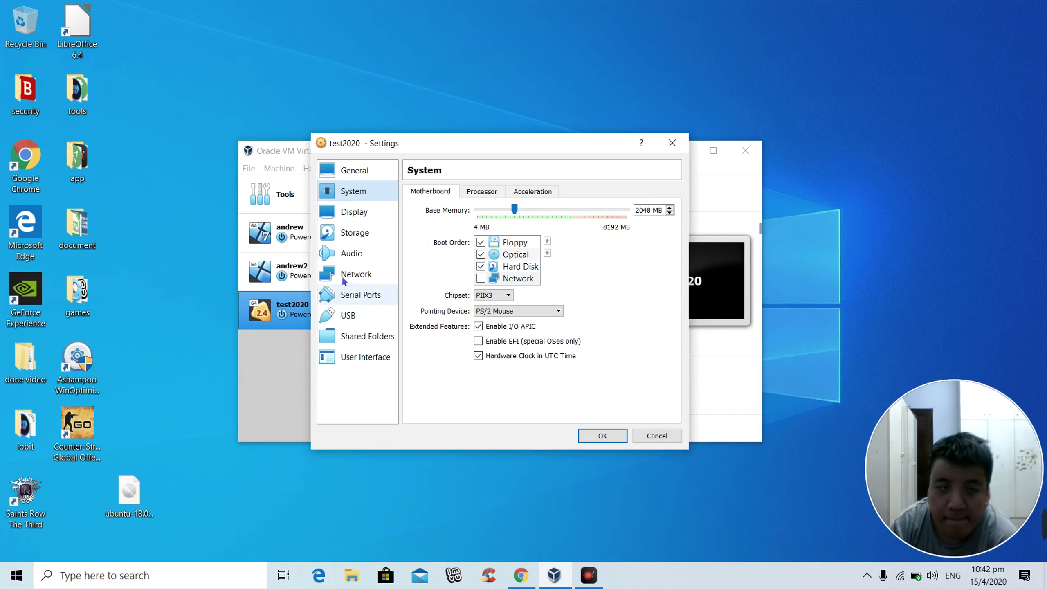
{"action": "left_click", "coordinate": [343, 215]}
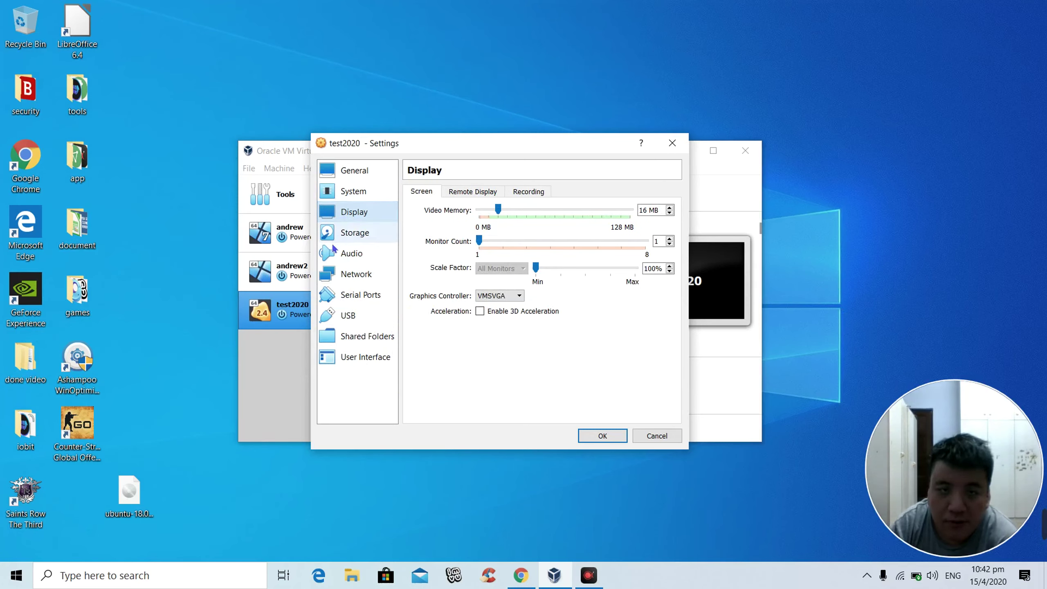
{"action": "left_click", "coordinate": [349, 255]}
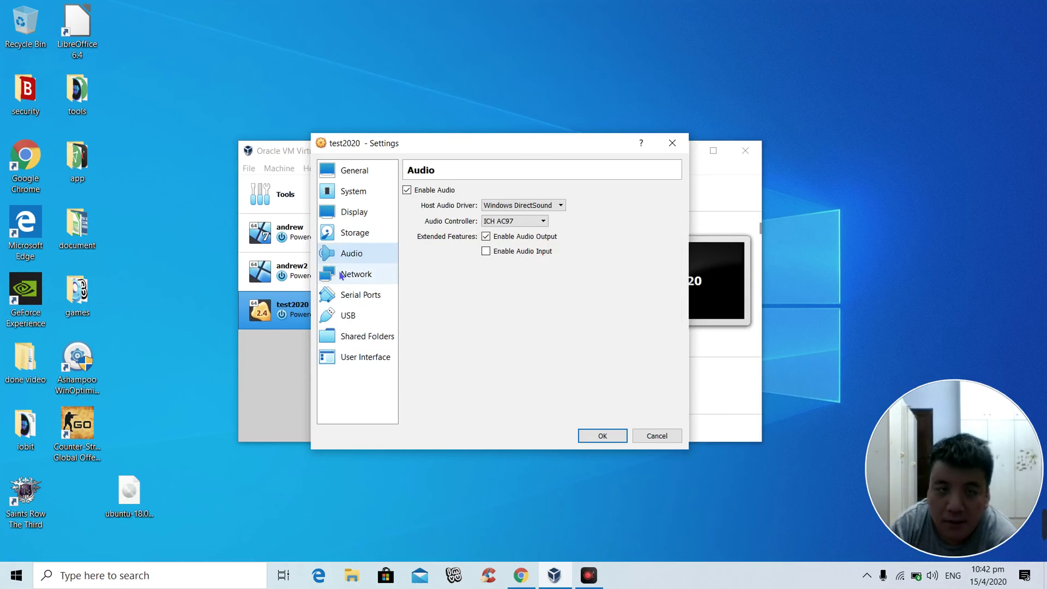
{"action": "left_click", "coordinate": [352, 209]}
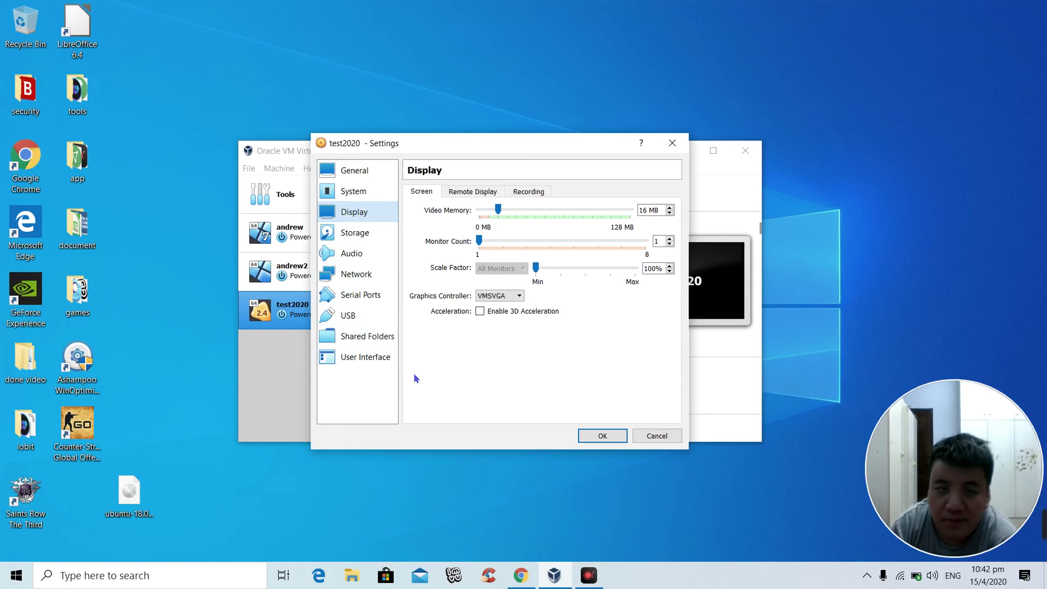
{"action": "left_click", "coordinate": [350, 235]}
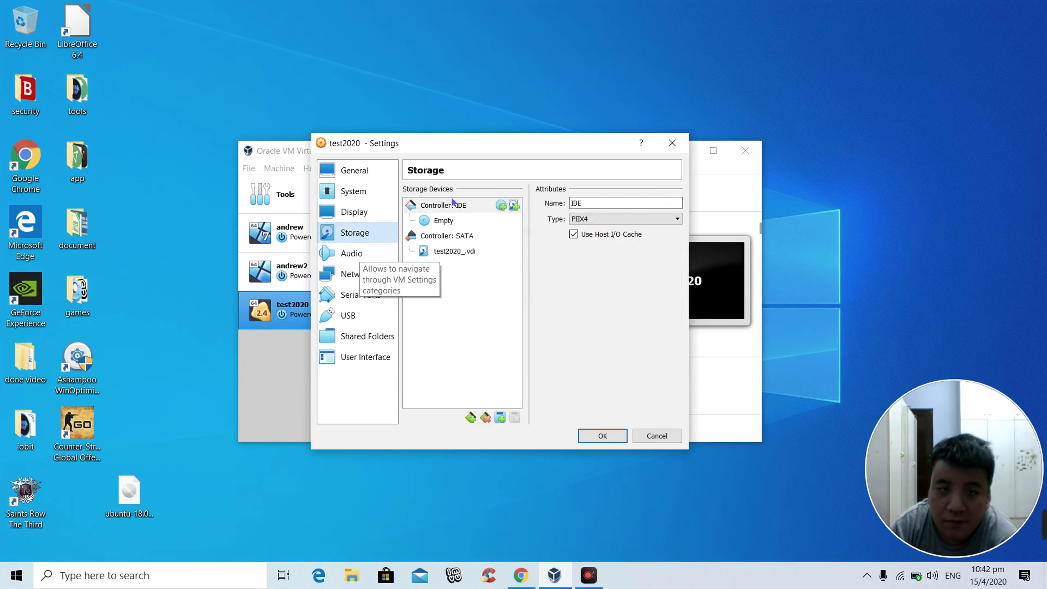
Step: Add ubuntu-18.04.4-desktop-amd64.iso as a disc image and insert it into the empty IDE drive
{"action": "left_click", "coordinate": [441, 223]}
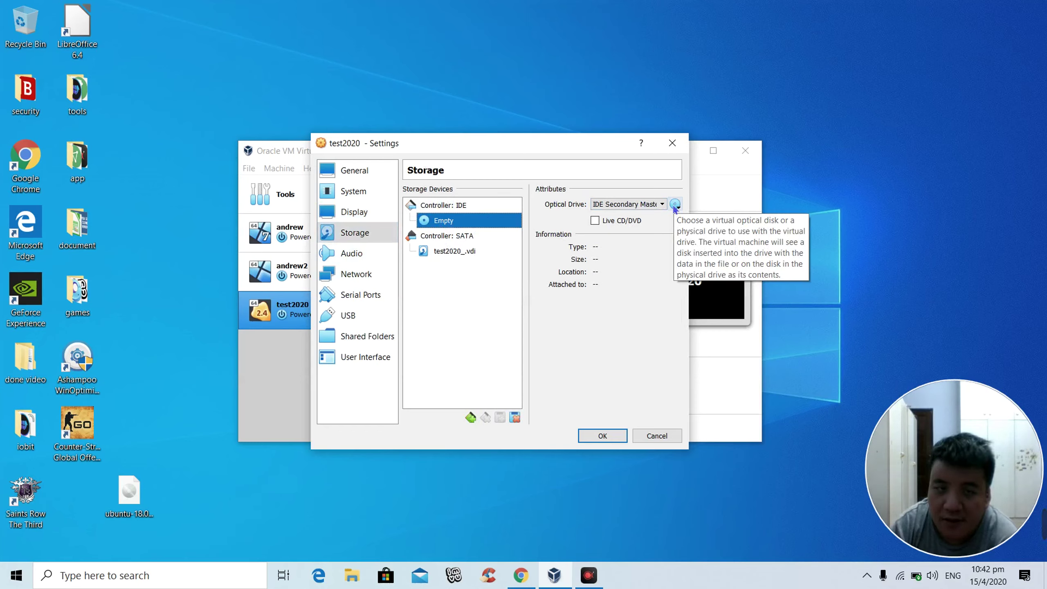
{"action": "left_click", "coordinate": [675, 205]}
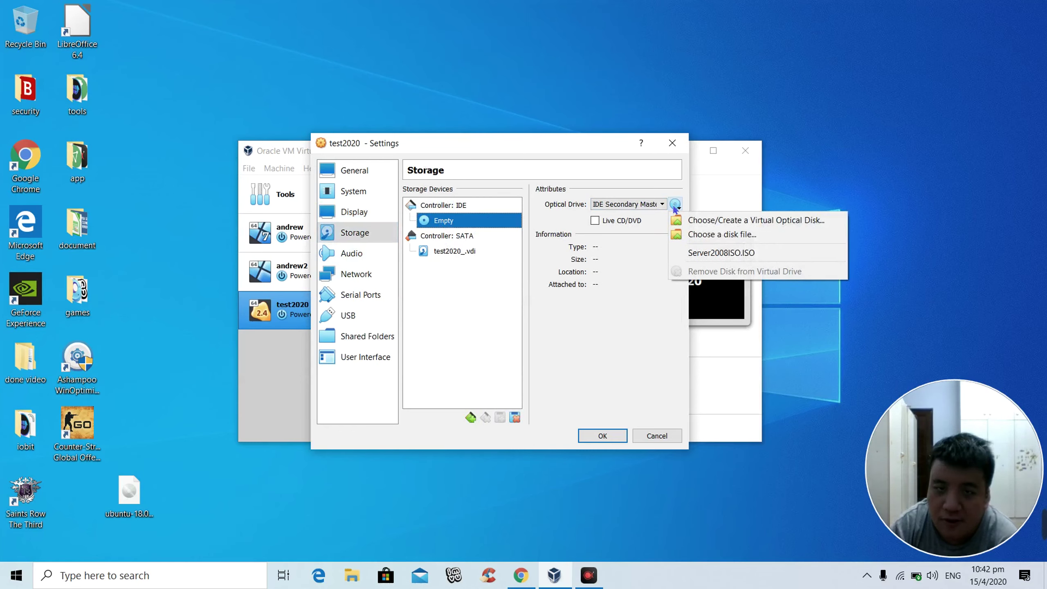
{"action": "left_click", "coordinate": [709, 221]}
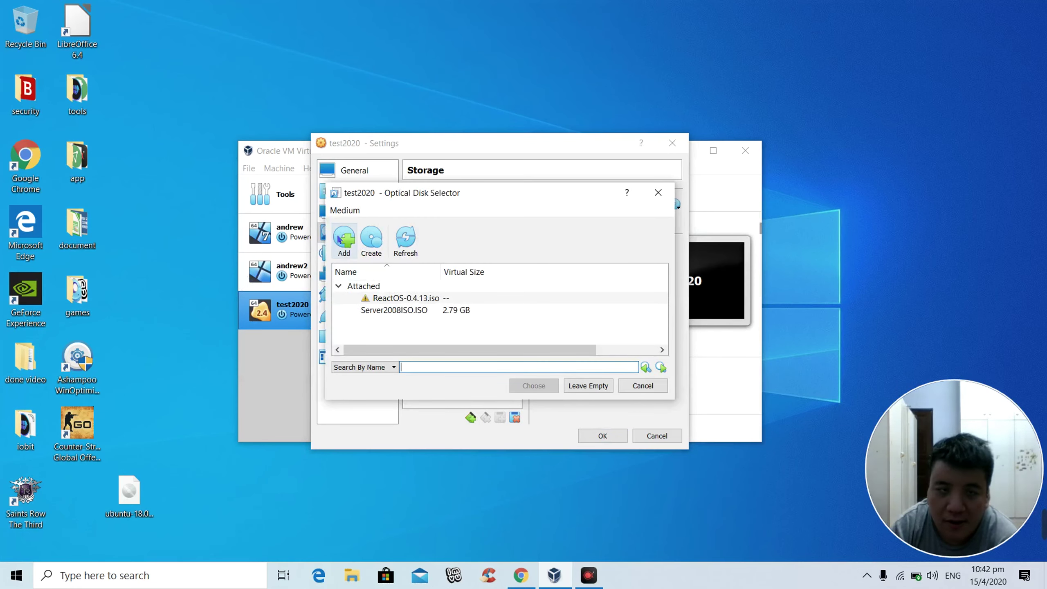
{"action": "left_click", "coordinate": [340, 238]}
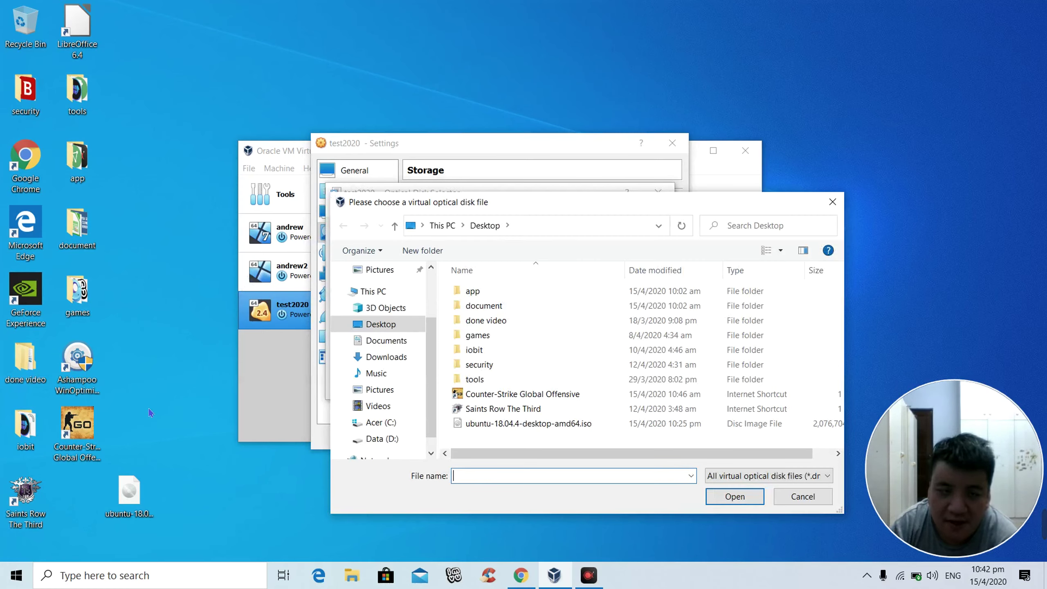
{"action": "left_click", "coordinate": [500, 429]}
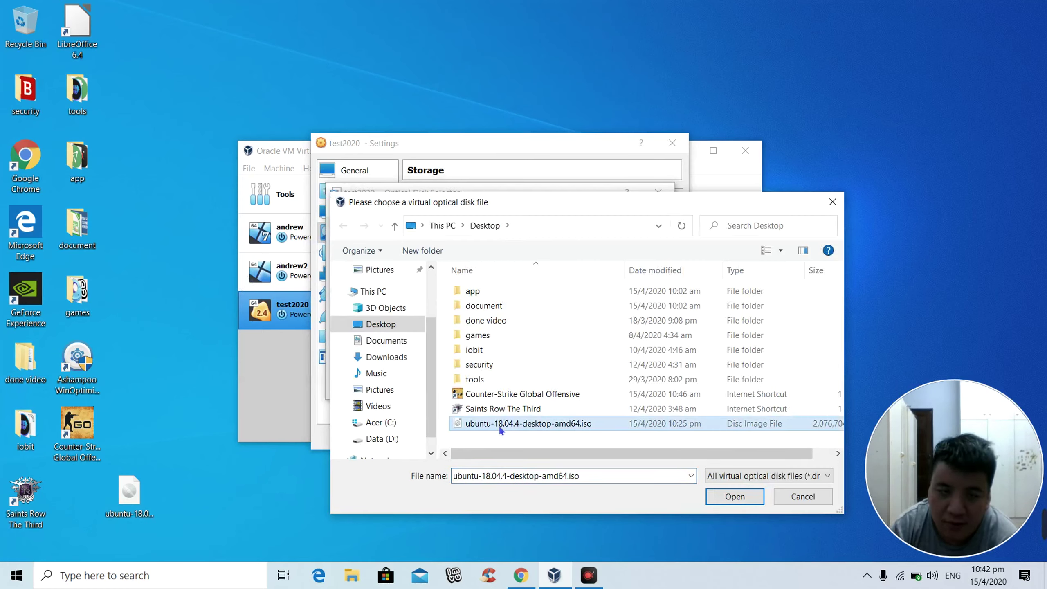
{"action": "left_click", "coordinate": [726, 497]}
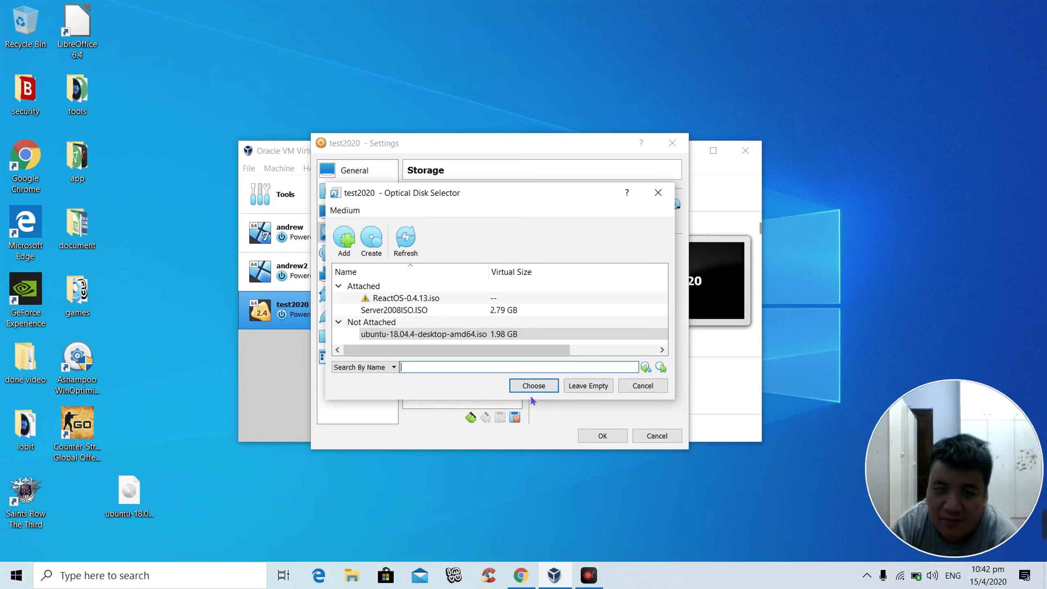
{"action": "left_click", "coordinate": [533, 386]}
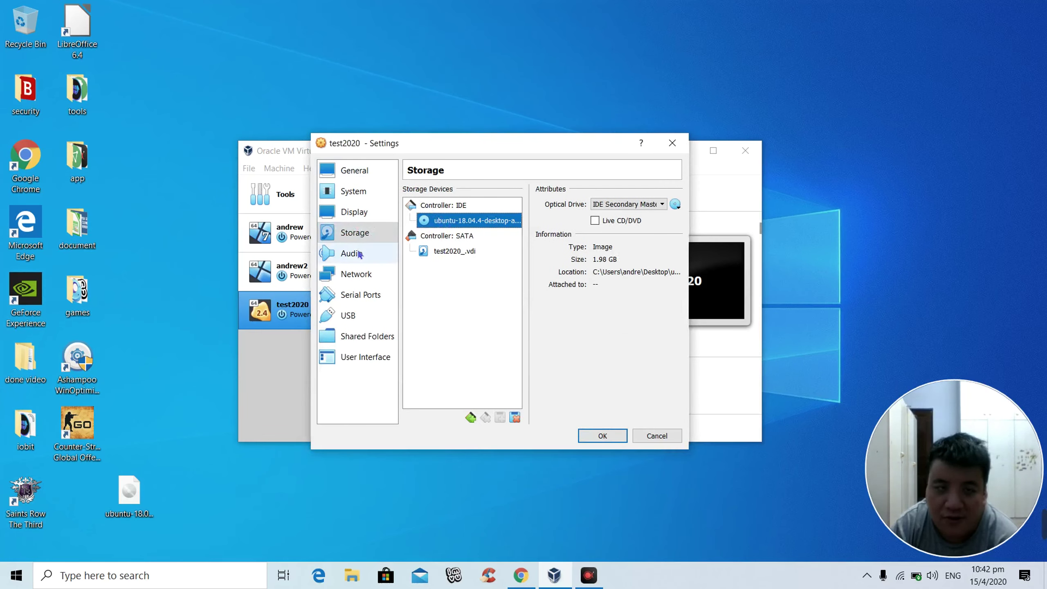
Step: Glance over Audio, Network and Serial Ports, save test2020's settings with OK, and start it
{"action": "left_click", "coordinate": [344, 257]}
{"action": "left_click", "coordinate": [352, 277]}
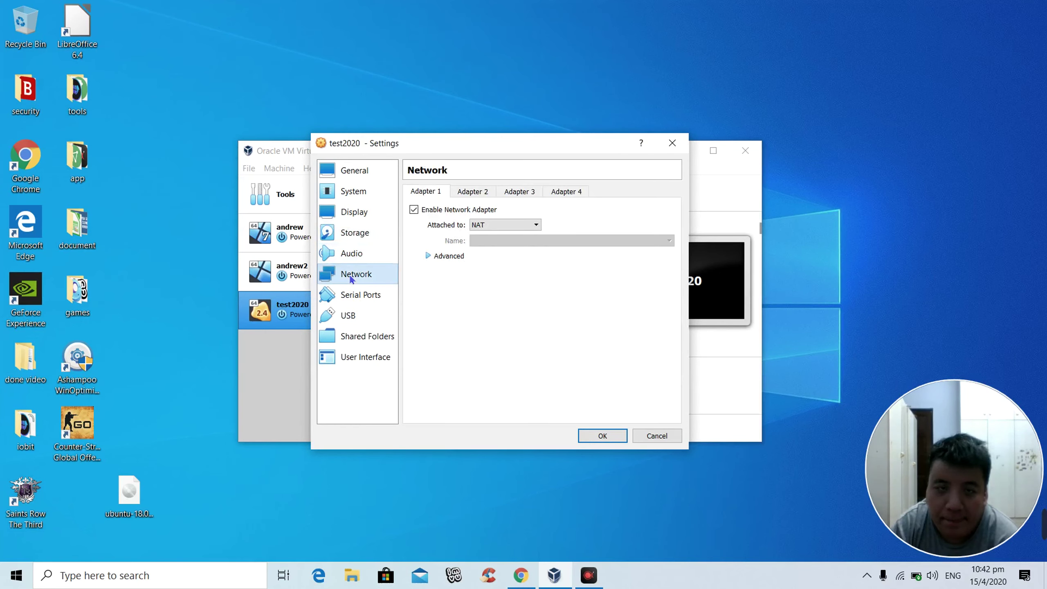
{"action": "left_click", "coordinate": [351, 295]}
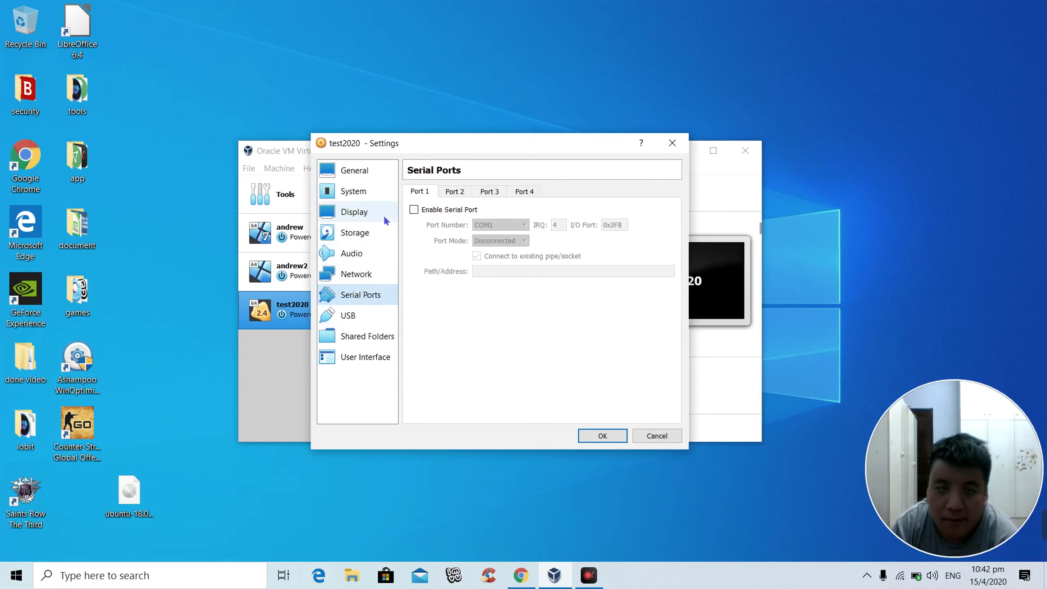
{"action": "left_click", "coordinate": [344, 173]}
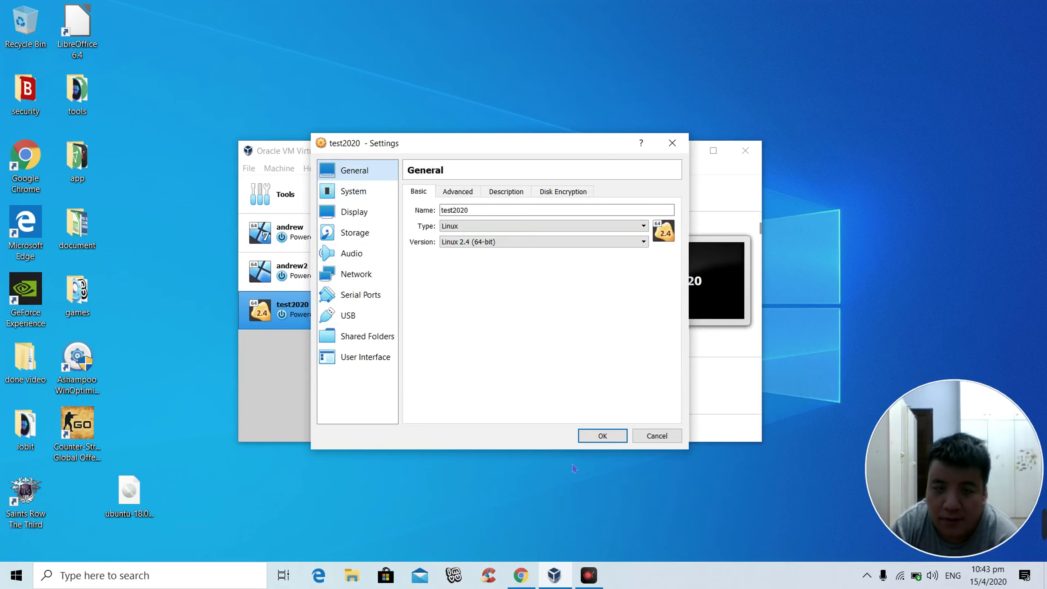
{"action": "left_click", "coordinate": [600, 436]}
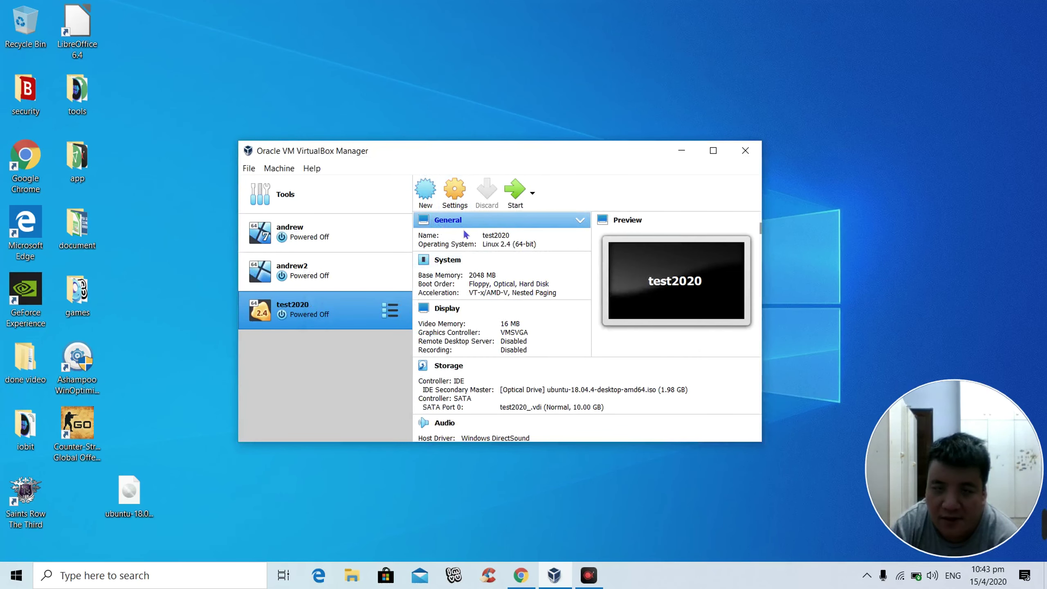
{"action": "left_click", "coordinate": [513, 192]}
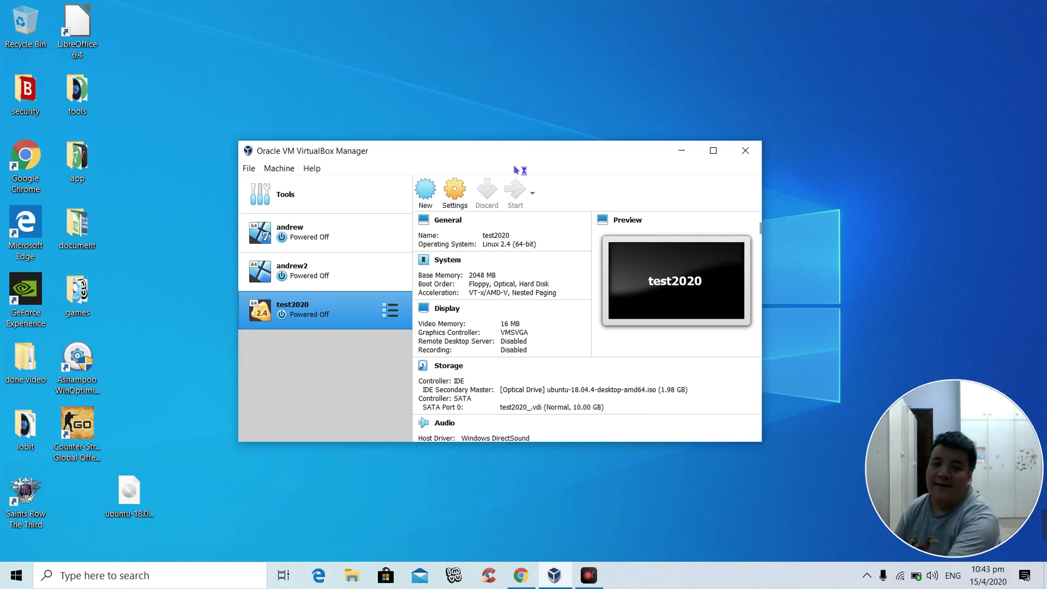
Step: Minimize the Manager window and maximize the booting test2020 VM window
{"action": "left_click", "coordinate": [685, 151]}
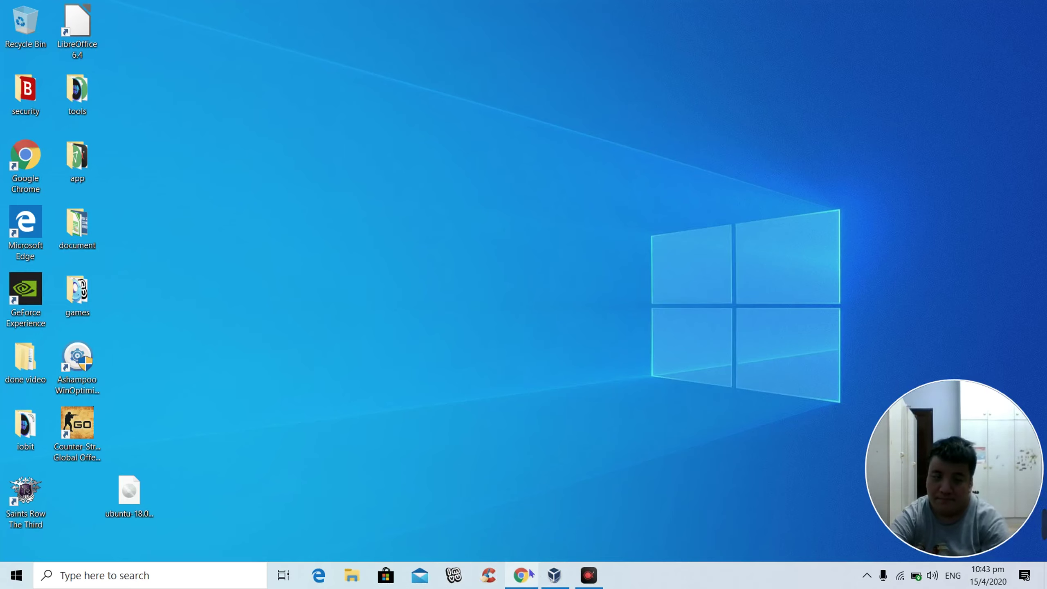
{"action": "left_click", "coordinate": [557, 575]}
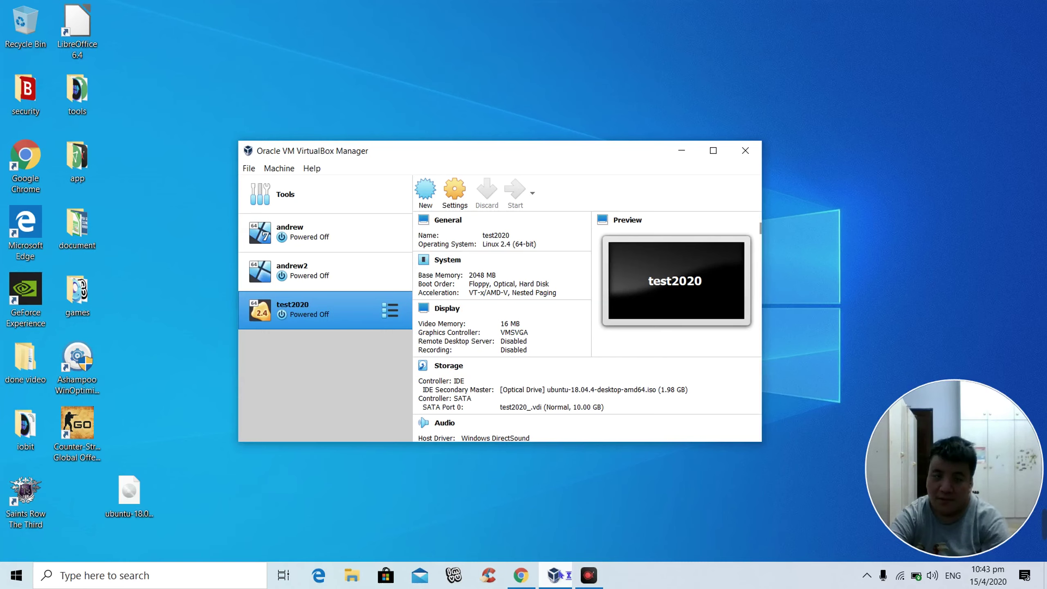
{"action": "left_click", "coordinate": [557, 575]}
{"action": "left_click", "coordinate": [557, 575]}
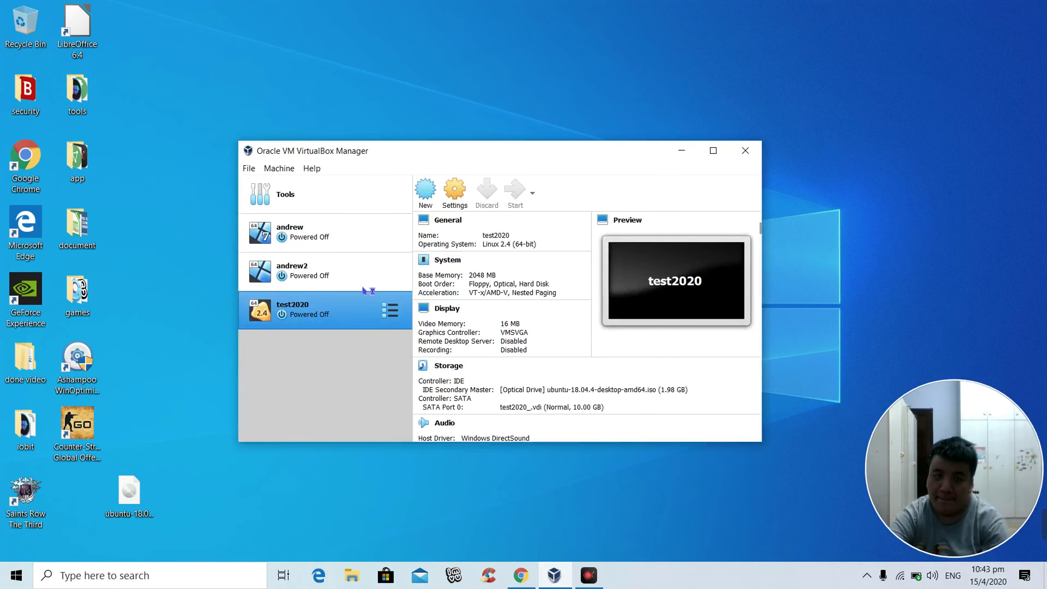
{"action": "left_click", "coordinate": [682, 150]}
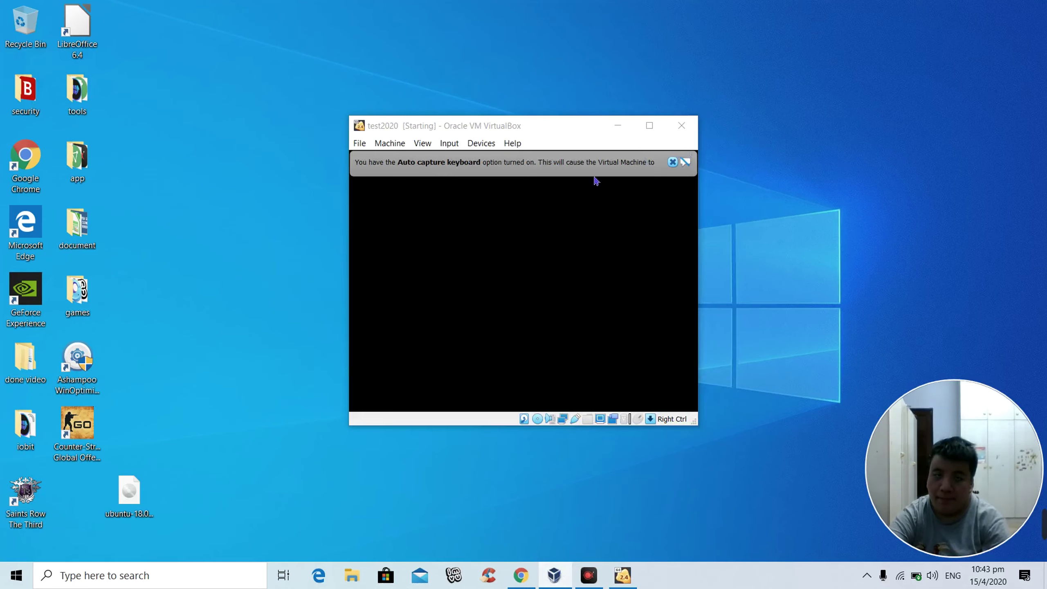
{"action": "left_click", "coordinate": [650, 126]}
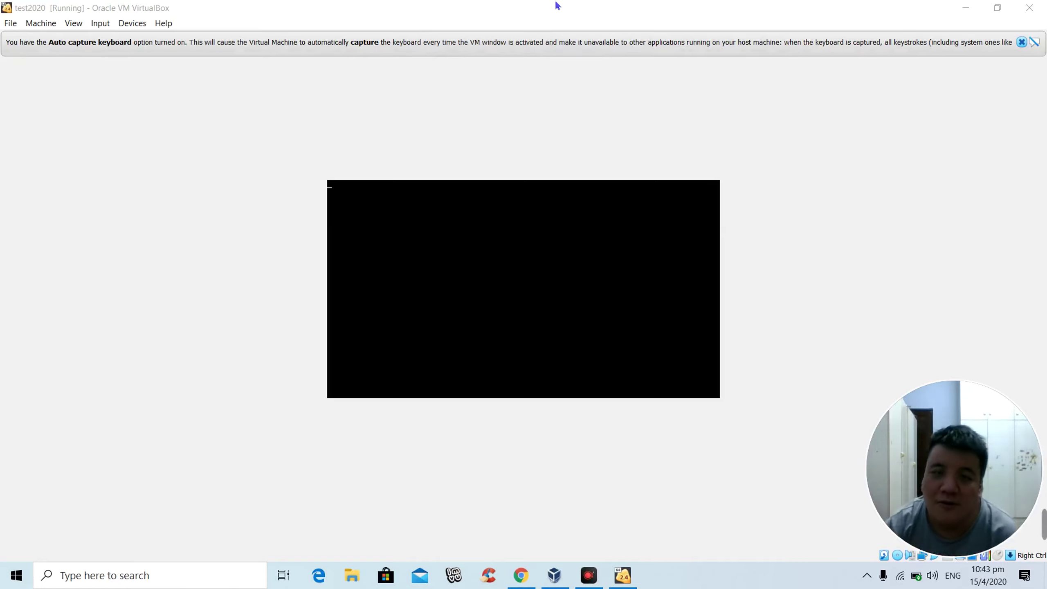
Step: Dismiss the keyboard capture notice, then power off test2020 and close its window
{"action": "left_click", "coordinate": [1020, 43]}
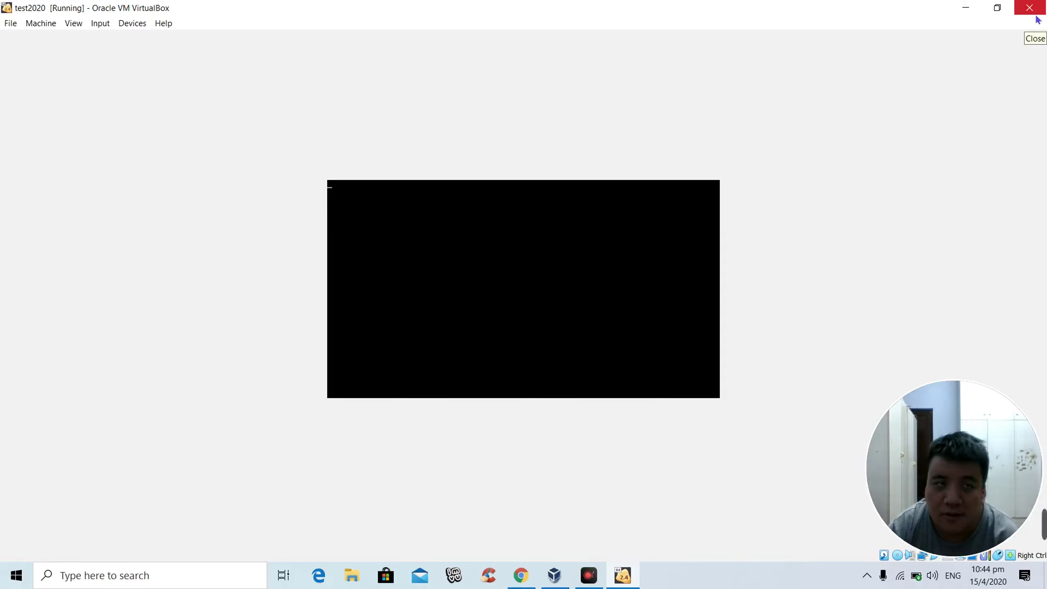
{"action": "left_click", "coordinate": [1035, 15]}
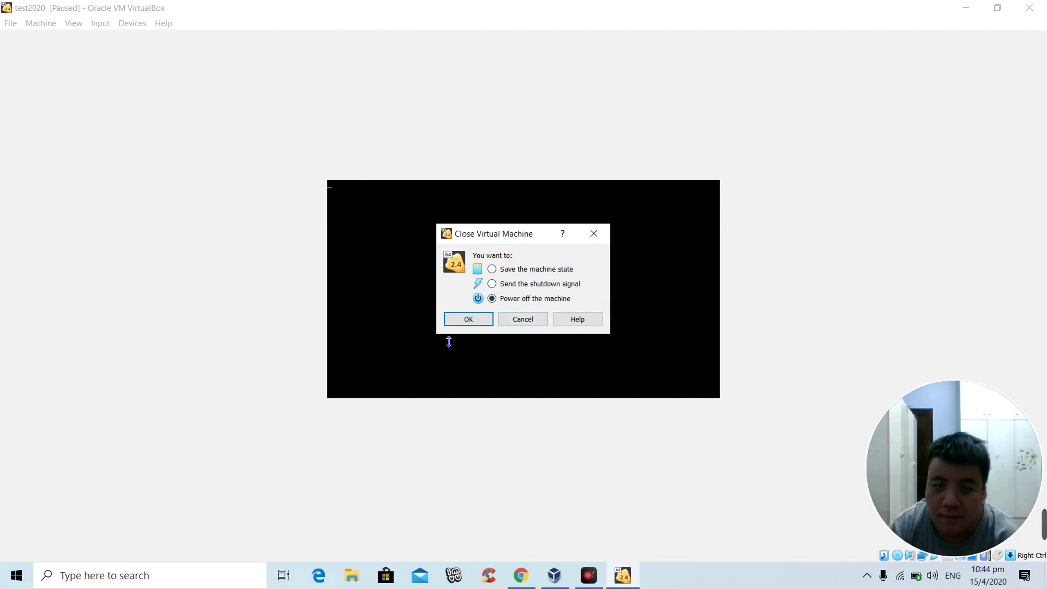
{"action": "left_click", "coordinate": [465, 327]}
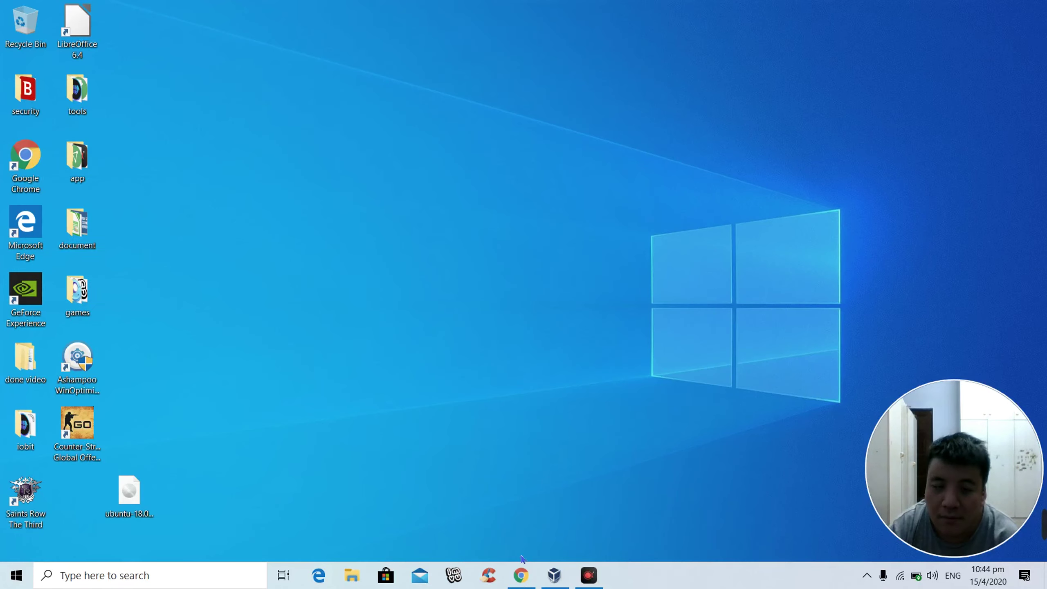
Step: Remove test2020 from the VirtualBox Manager, deleting all its disk files
{"action": "left_click", "coordinate": [554, 575]}
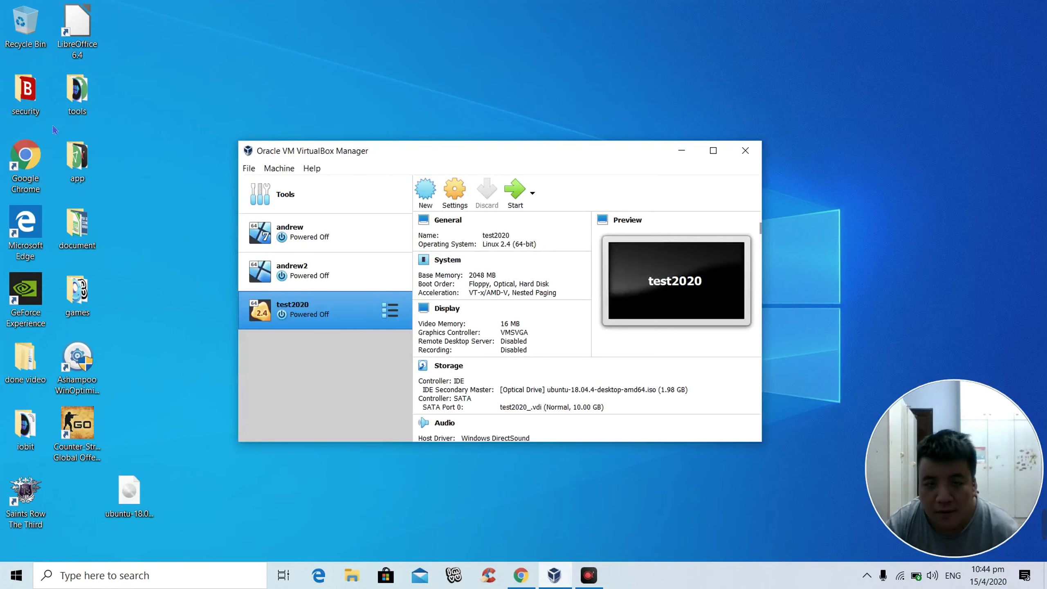
{"action": "right_click", "coordinate": [346, 307]}
{"action": "mouse_move", "coordinate": [439, 405]}
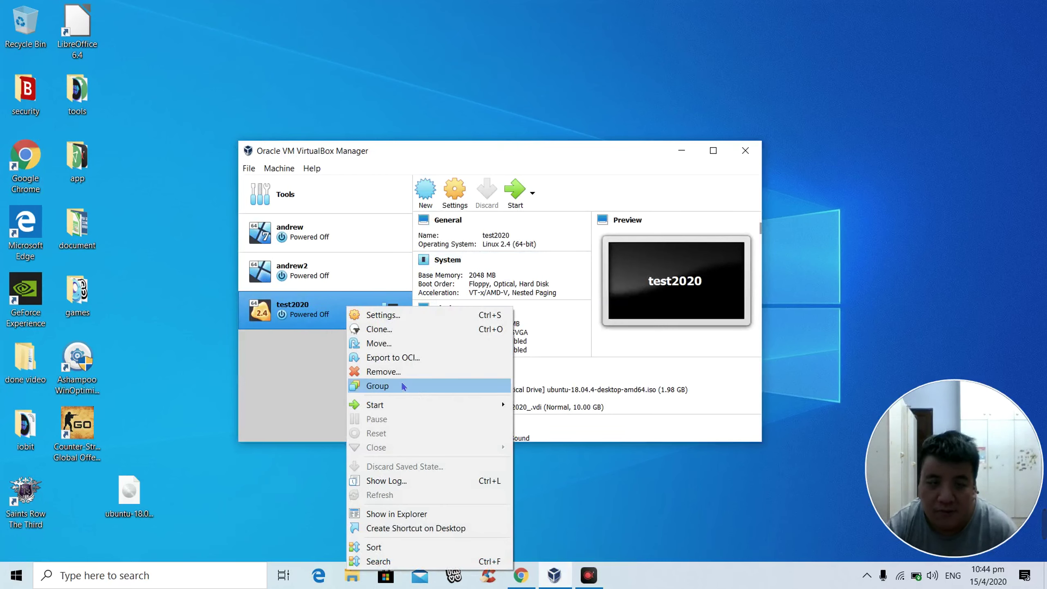
{"action": "left_click", "coordinate": [383, 372]}
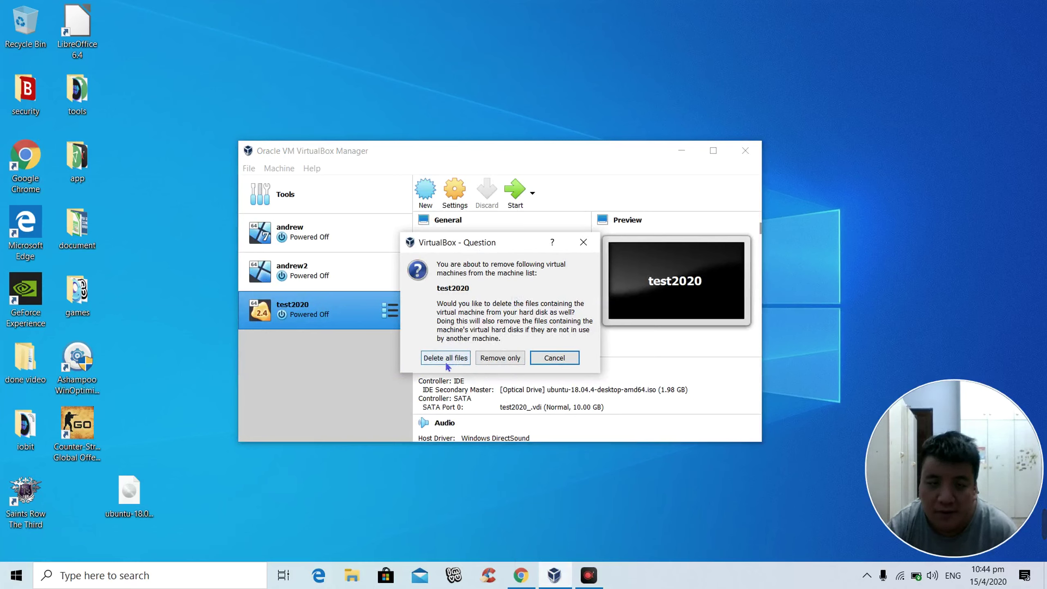
{"action": "left_click", "coordinate": [484, 359]}
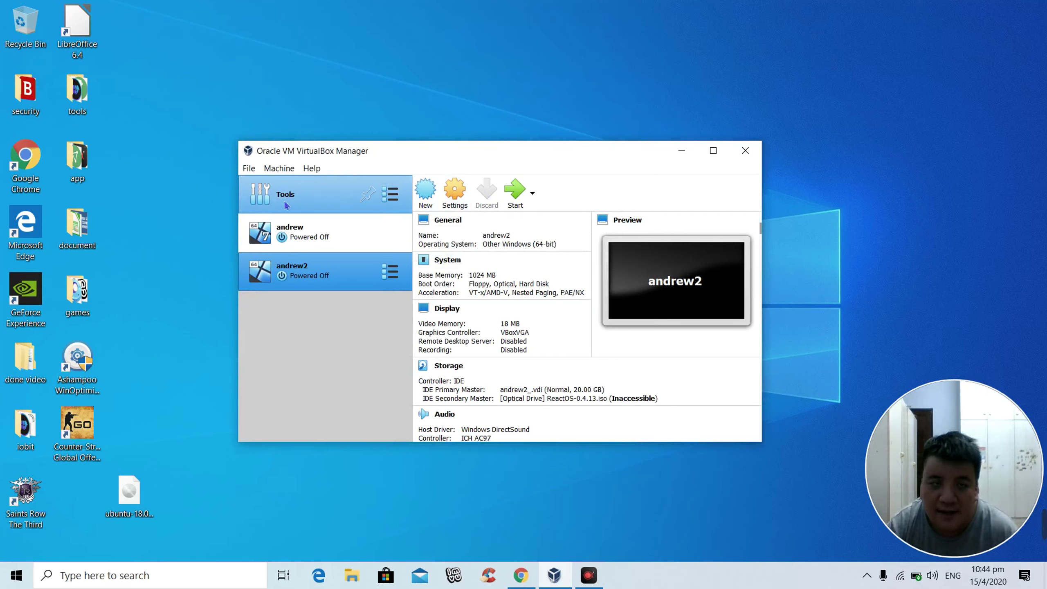
Step: Begin a new machine named 'test 2020' with type Linux and version Ubuntu (64-bit)
{"action": "left_click", "coordinate": [425, 196]}
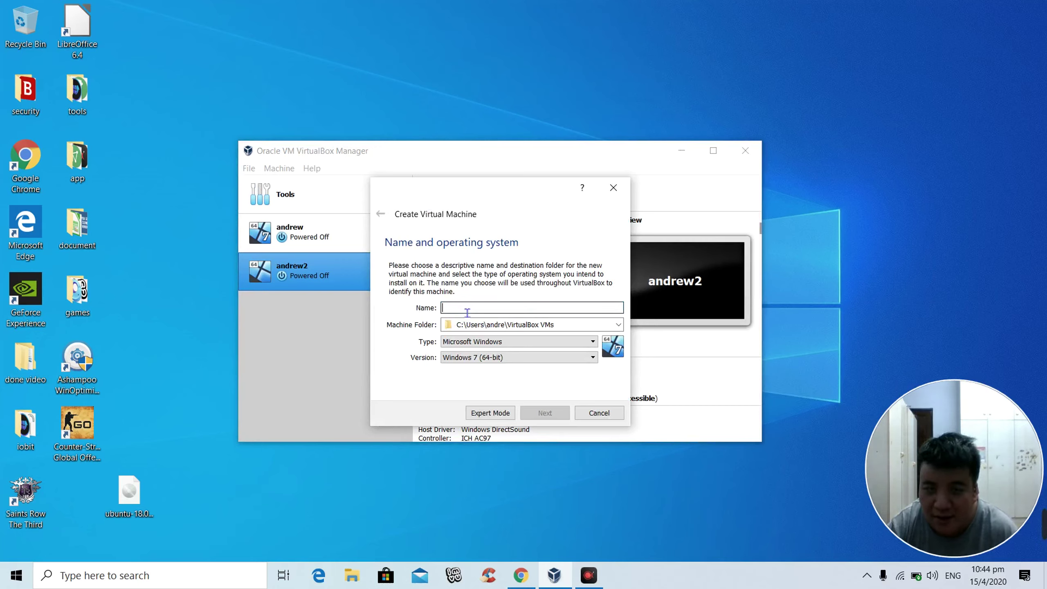
{"action": "left_click", "coordinate": [493, 344]}
{"action": "left_click", "coordinate": [462, 353]}
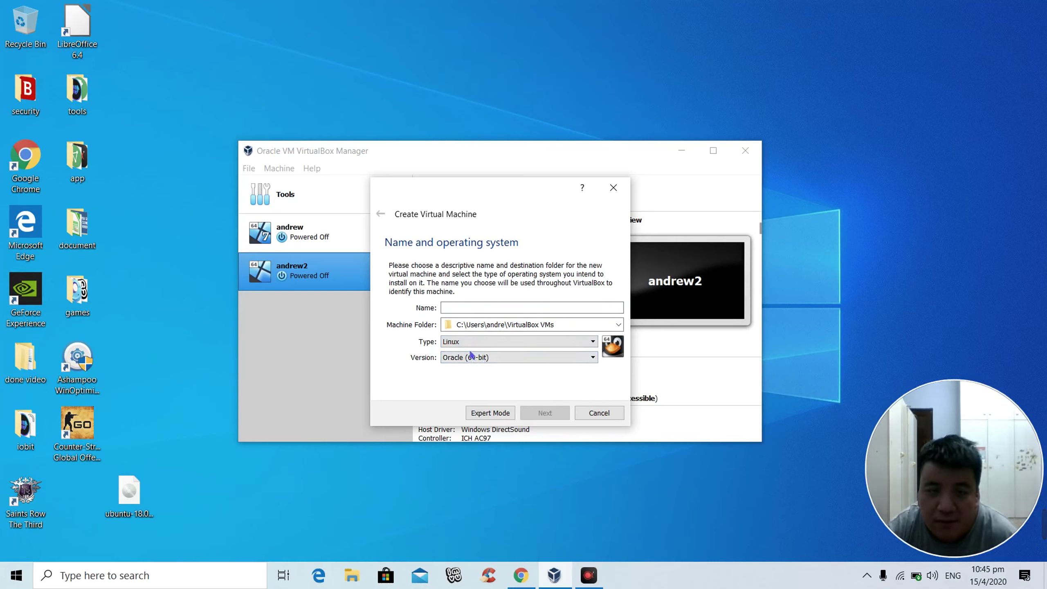
{"action": "left_click", "coordinate": [490, 357]}
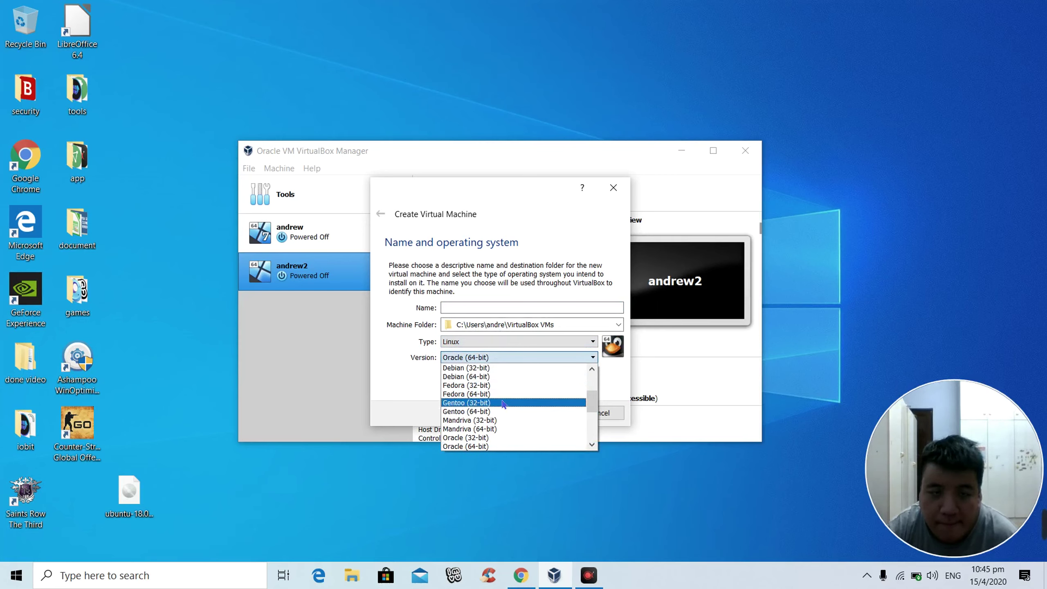
{"action": "scroll", "coordinate": [503, 404], "scroll_direction": "down", "scroll_amount": 4}
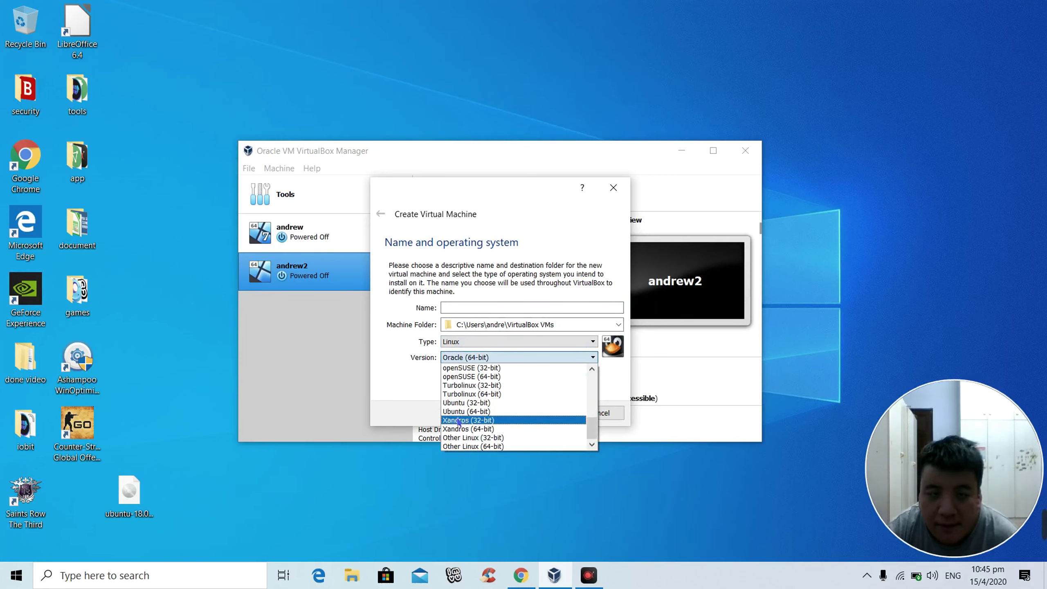
{"action": "left_click", "coordinate": [463, 412]}
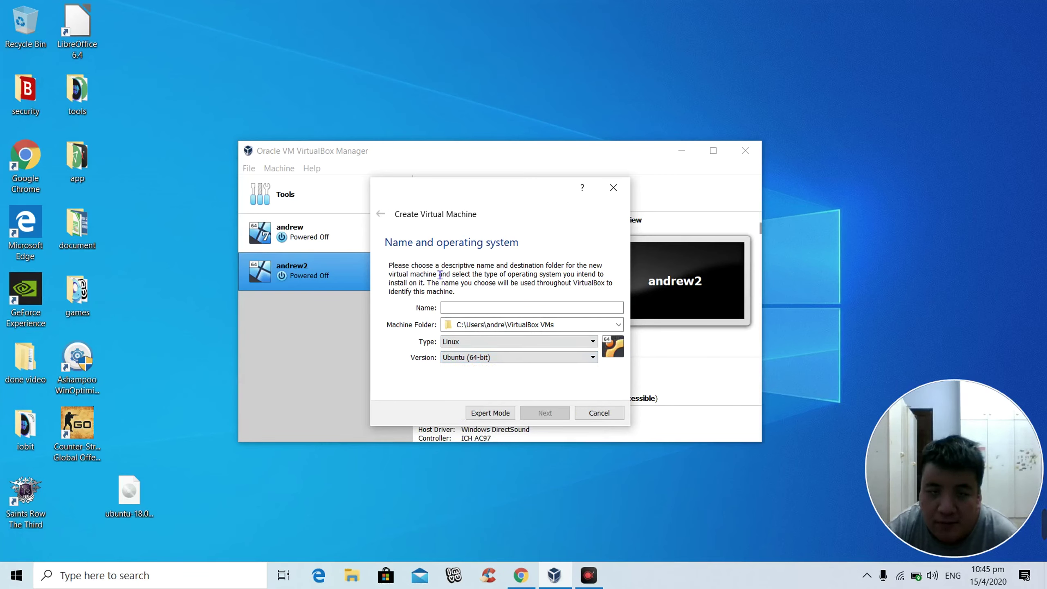
{"action": "left_click", "coordinate": [456, 308]}
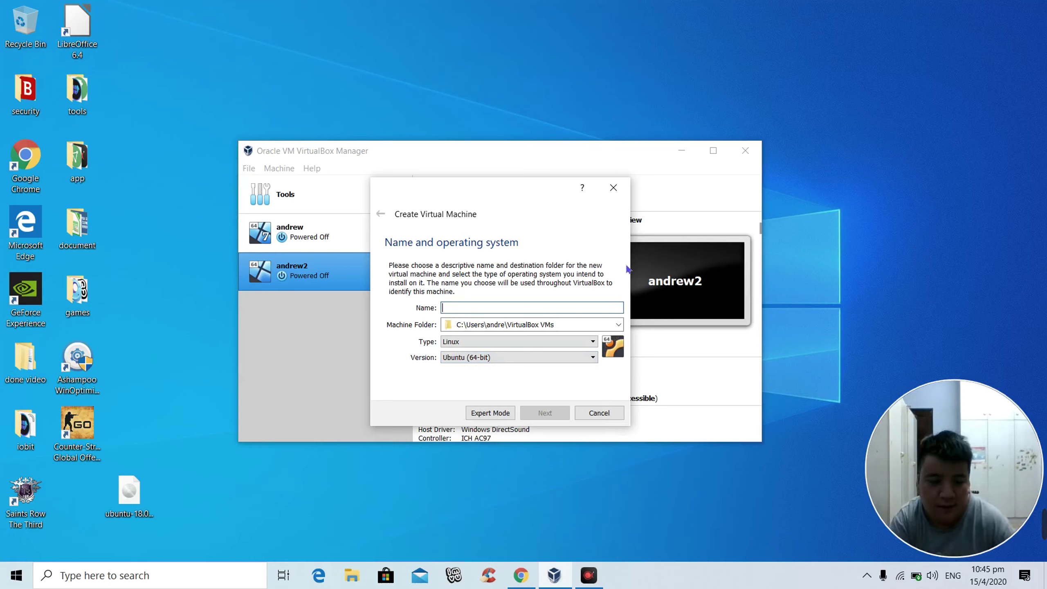
{"action": "type", "text": "test 202"}
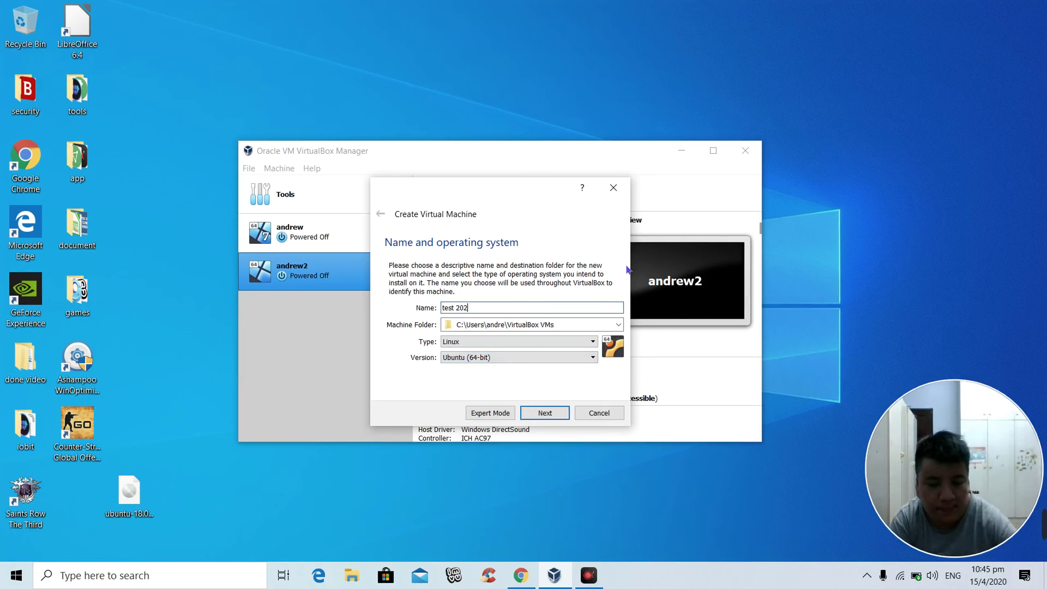
{"action": "type", "text": "0"}
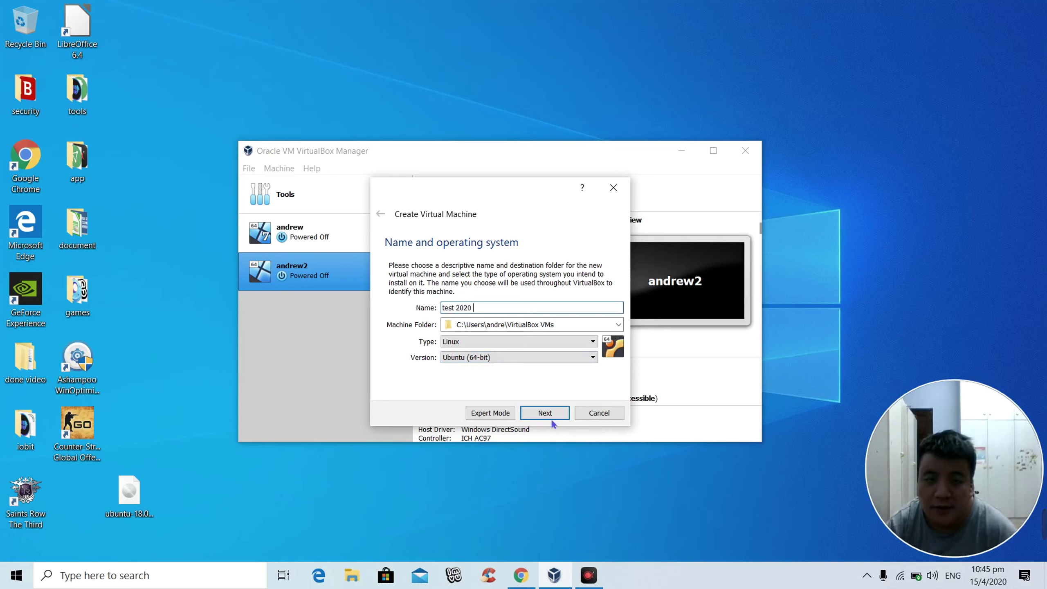
{"action": "left_click", "coordinate": [543, 413]}
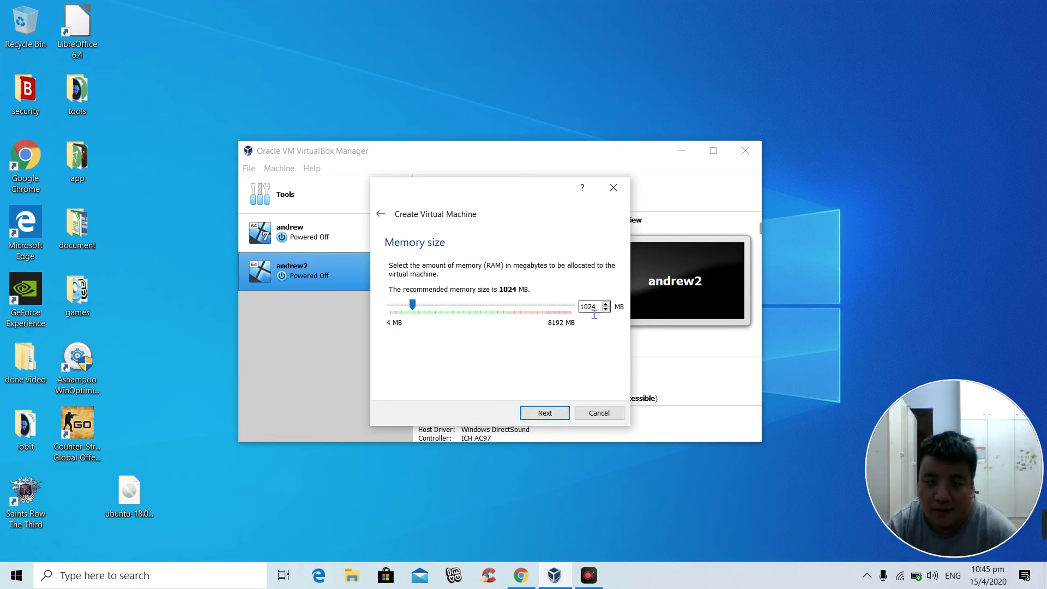
Step: Keep 1024 MB memory and add a 10 GB dynamically allocated VDI hard disk
{"action": "left_click", "coordinate": [548, 415]}
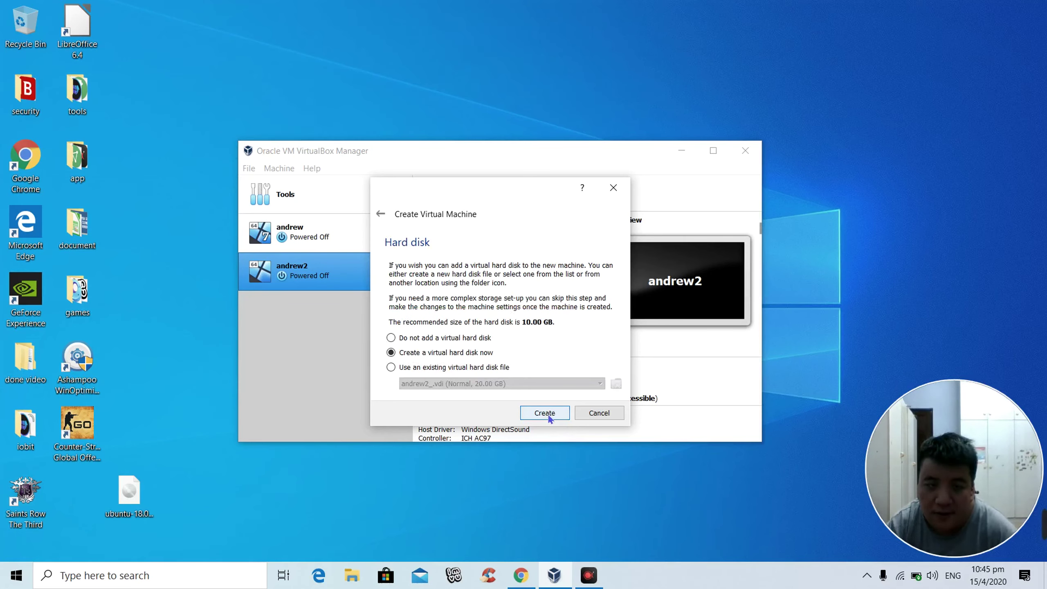
{"action": "left_click", "coordinate": [546, 413]}
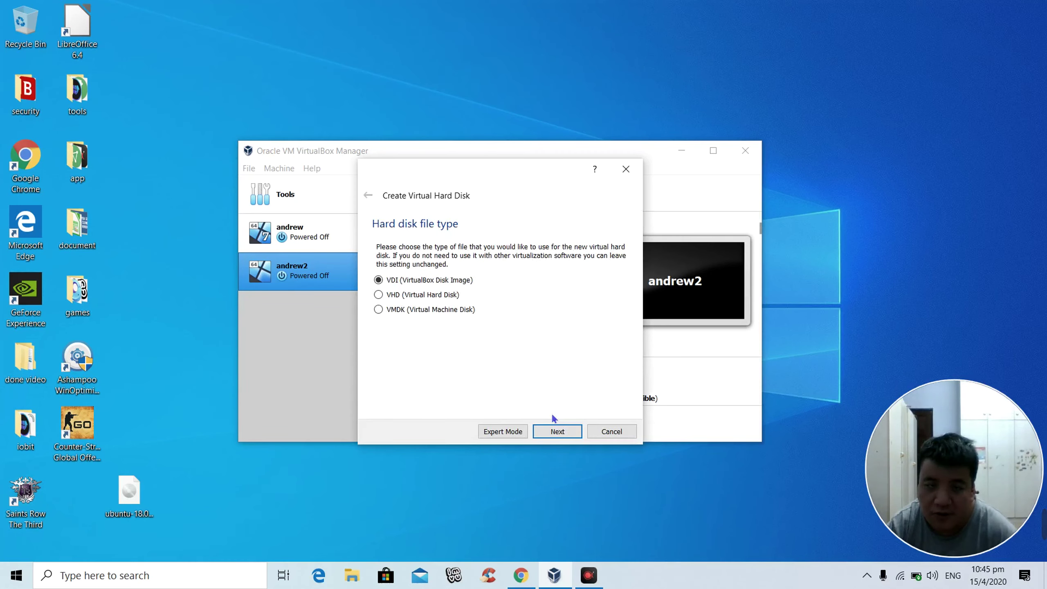
{"action": "left_click", "coordinate": [556, 431]}
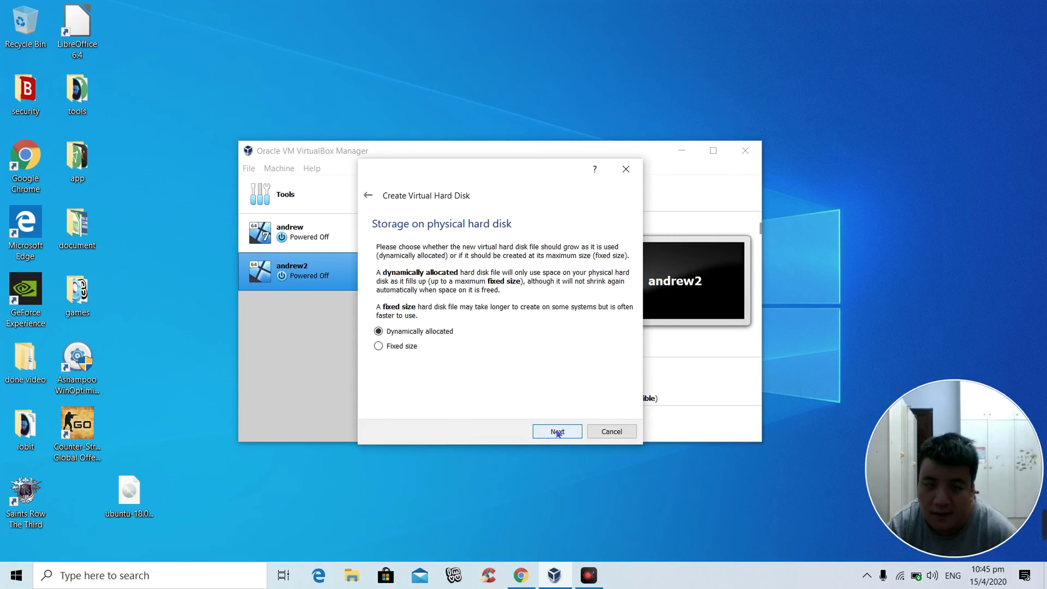
{"action": "left_click", "coordinate": [557, 431]}
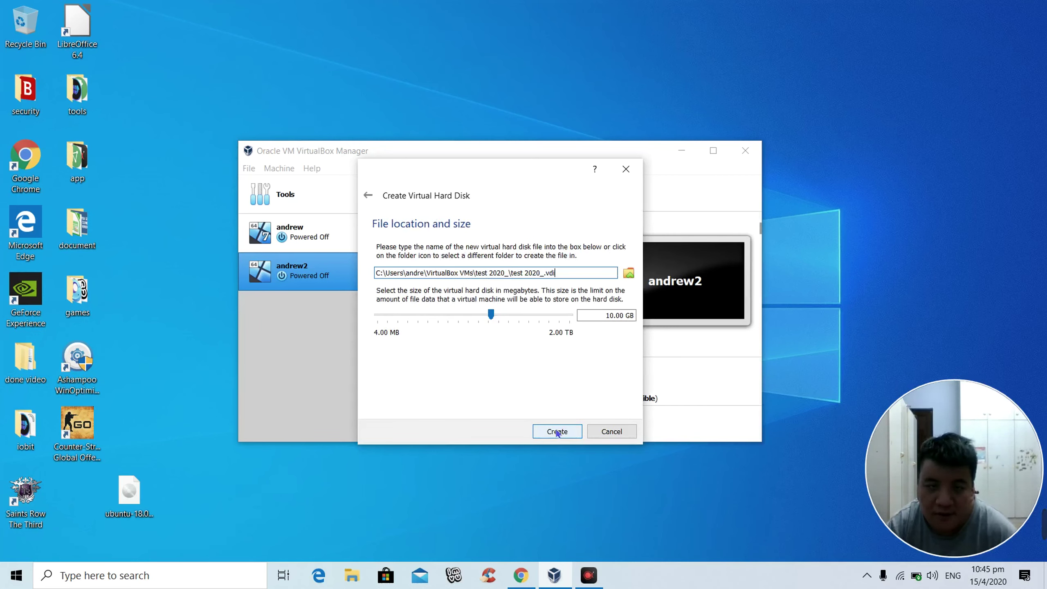
{"action": "left_click", "coordinate": [556, 431]}
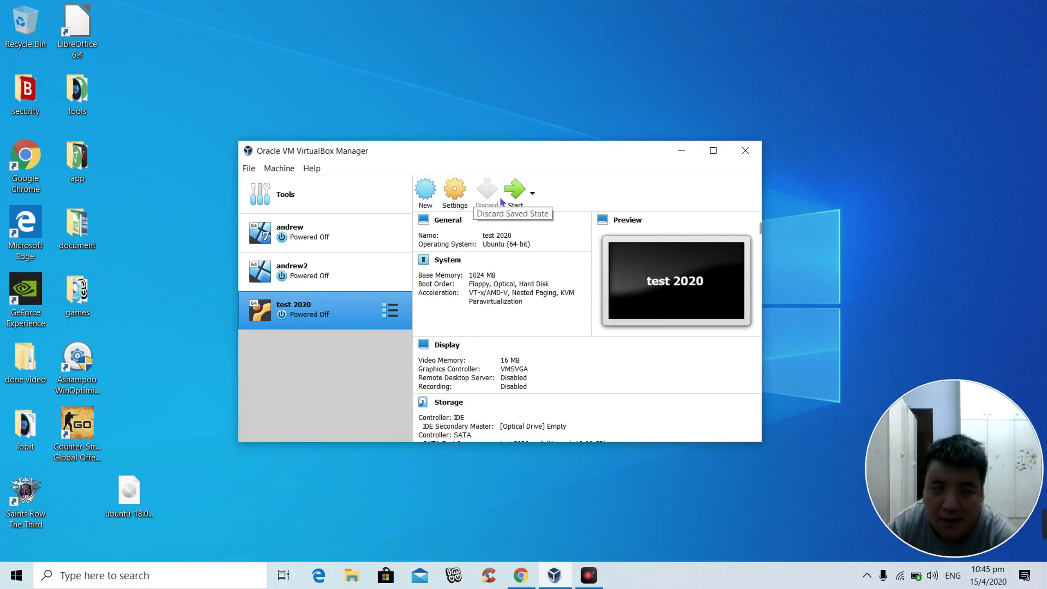
Step: Start test 2020 and select ubuntu-18.04.4-desktop-amd64.iso as its start-up disk
{"action": "left_click", "coordinate": [514, 189]}
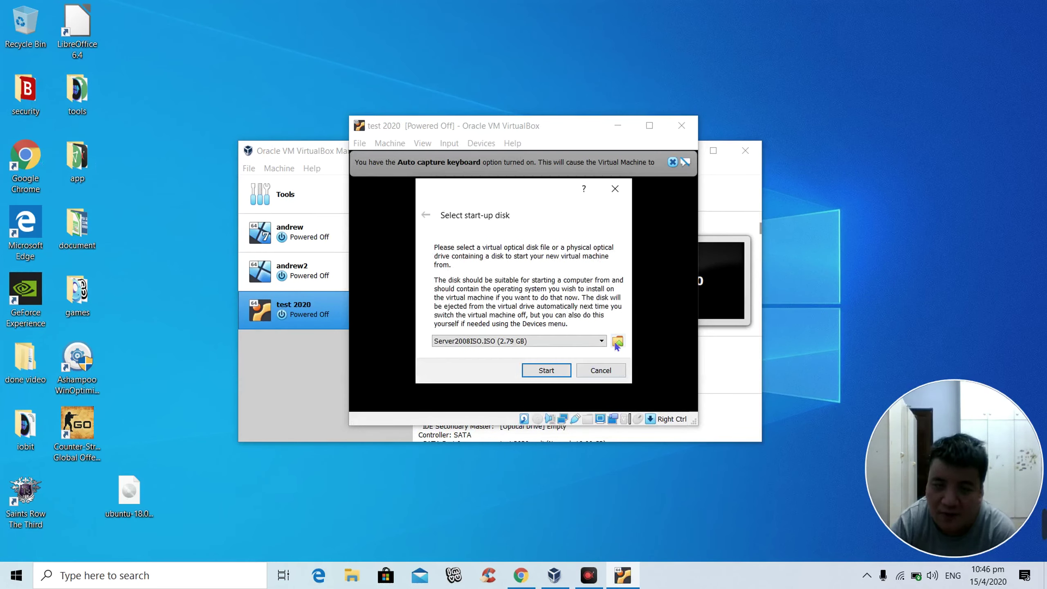
{"action": "left_click", "coordinate": [617, 341]}
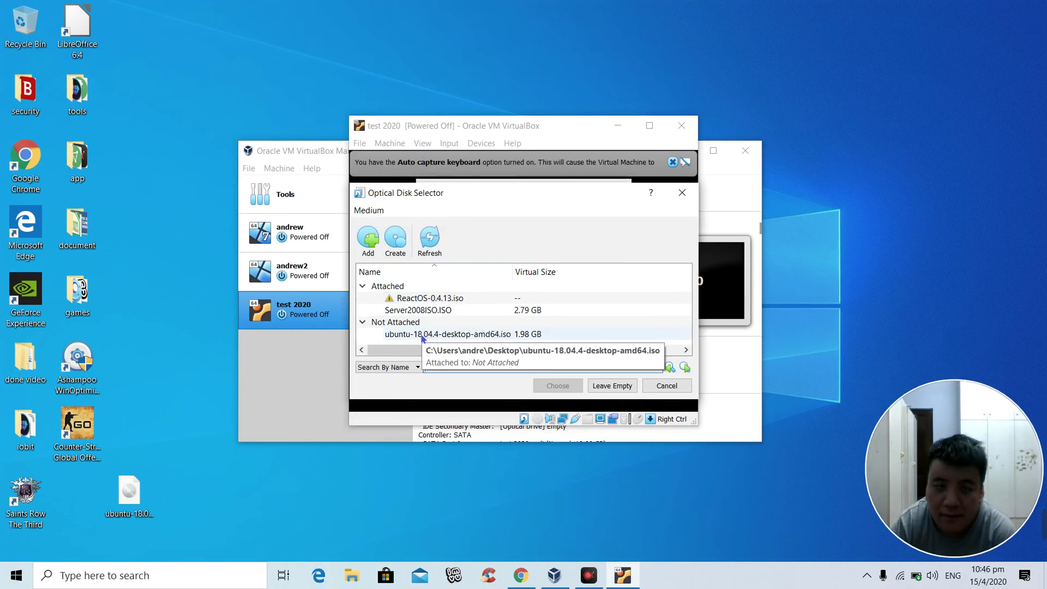
{"action": "left_click", "coordinate": [422, 335]}
{"action": "left_click", "coordinate": [555, 385]}
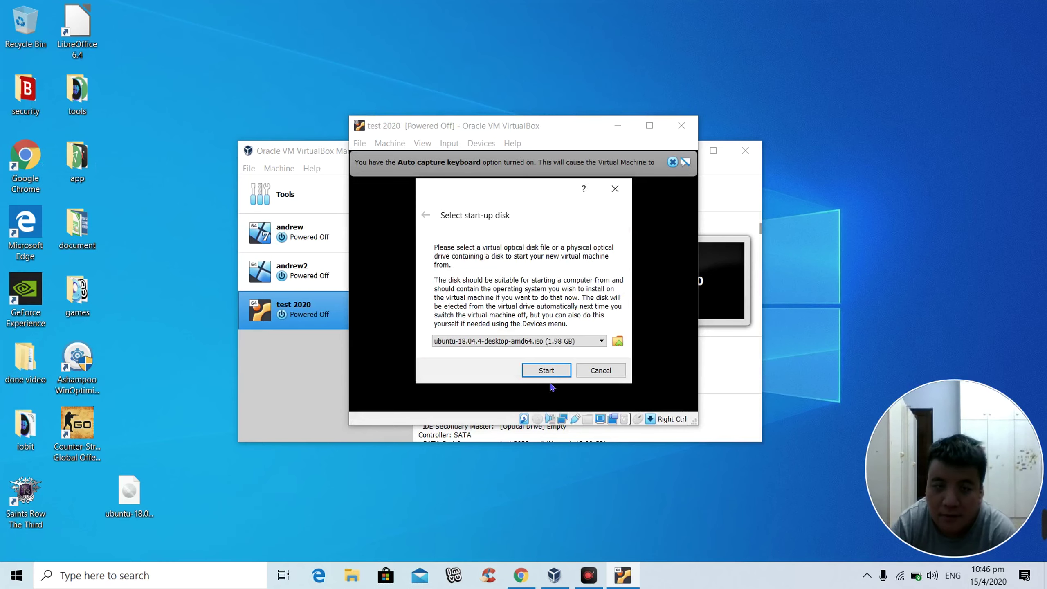
Step: Boot test 2020 from the Ubuntu ISO and maximize its window
{"action": "left_click", "coordinate": [549, 374]}
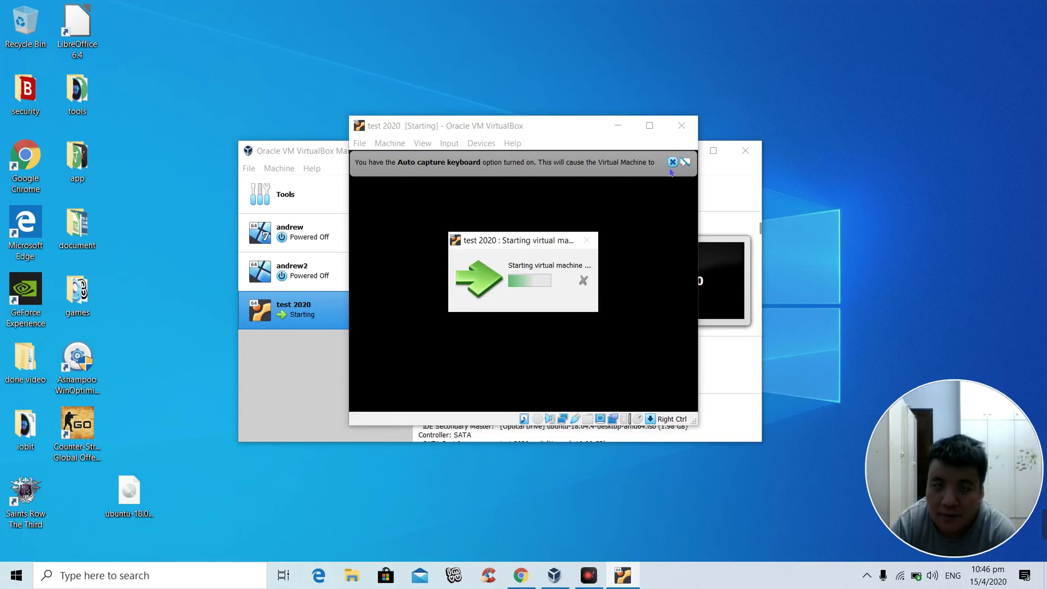
{"action": "left_click", "coordinate": [649, 126]}
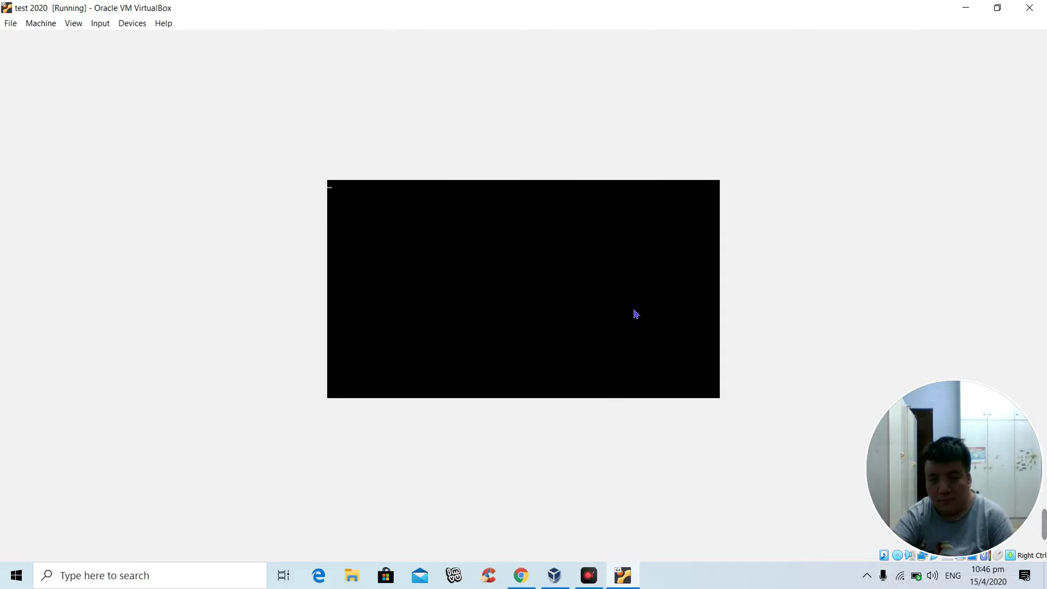
{"action": "key", "text": "ctrl+q"}
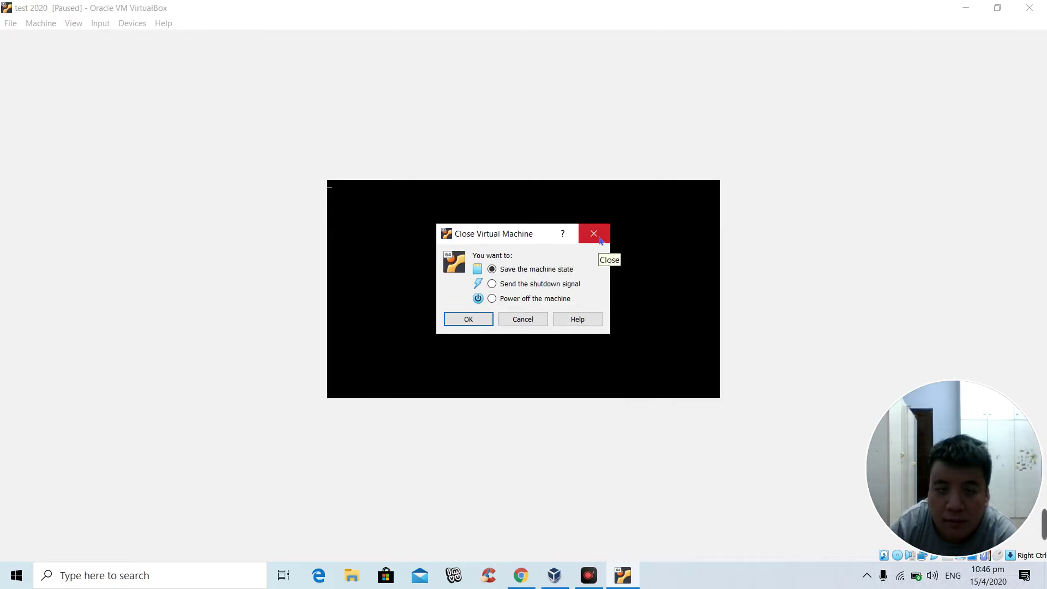
{"action": "left_click", "coordinate": [594, 234]}
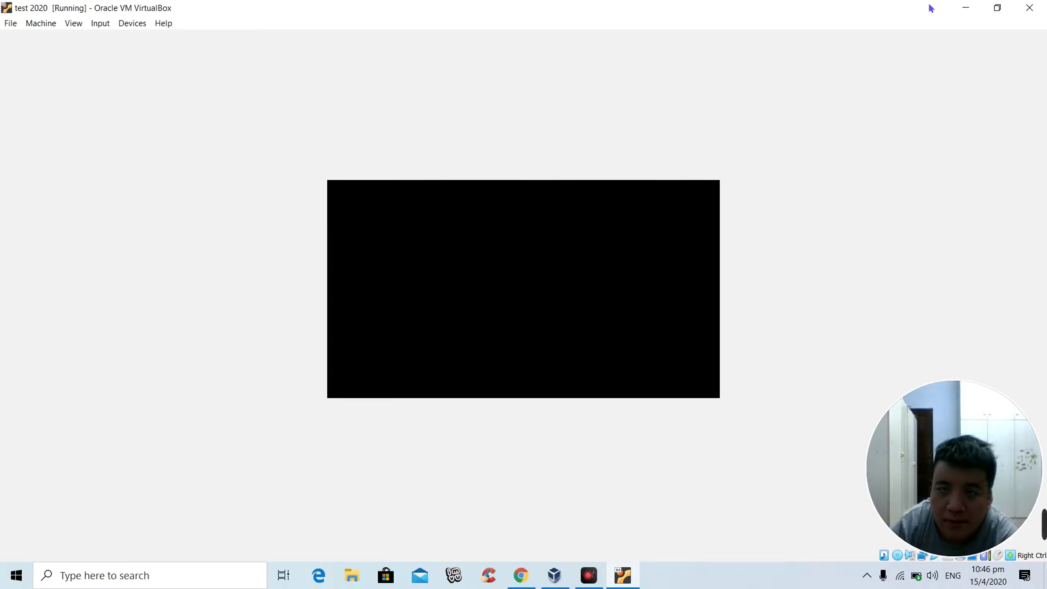
Step: Power off test 2020 and close its window
{"action": "left_click", "coordinate": [1029, 7]}
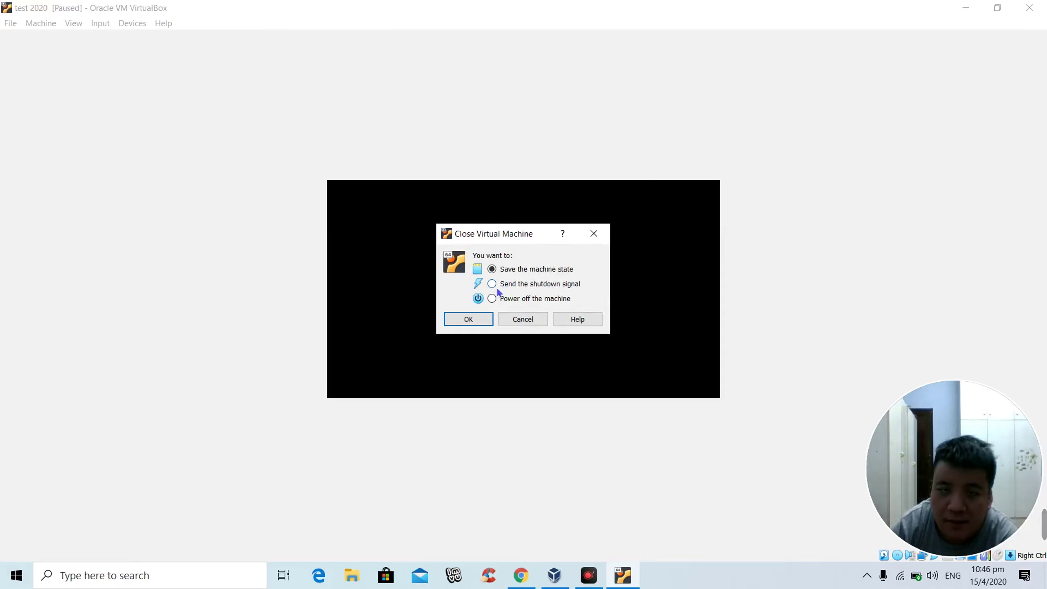
{"action": "left_click", "coordinate": [492, 299]}
{"action": "left_click", "coordinate": [480, 322]}
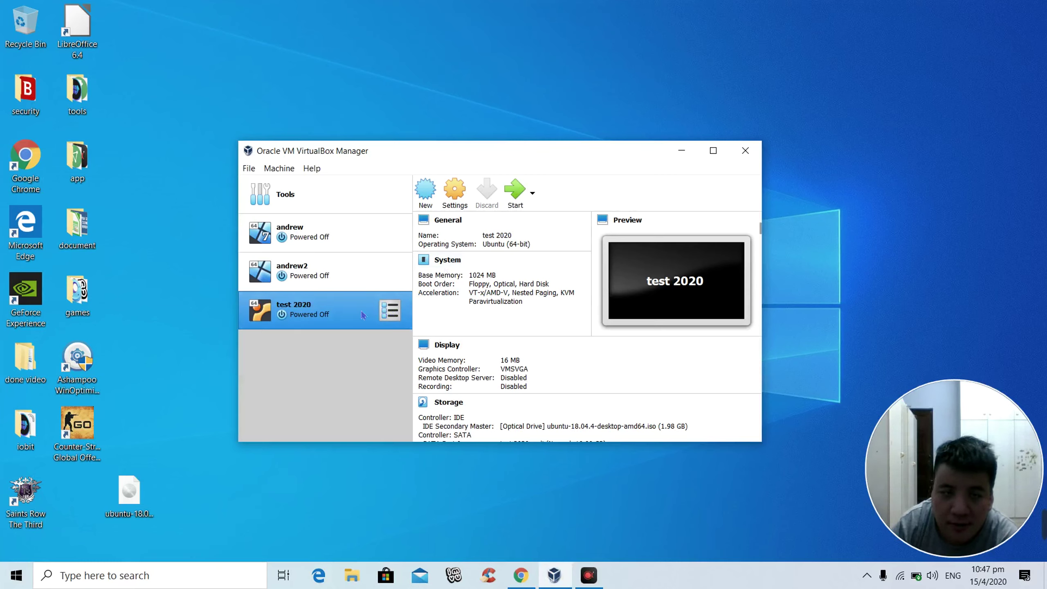
Step: Open test 2020's Settings, look through the General tabs, and switch to the System page
{"action": "right_click", "coordinate": [348, 316]}
{"action": "key", "text": "Escape"}
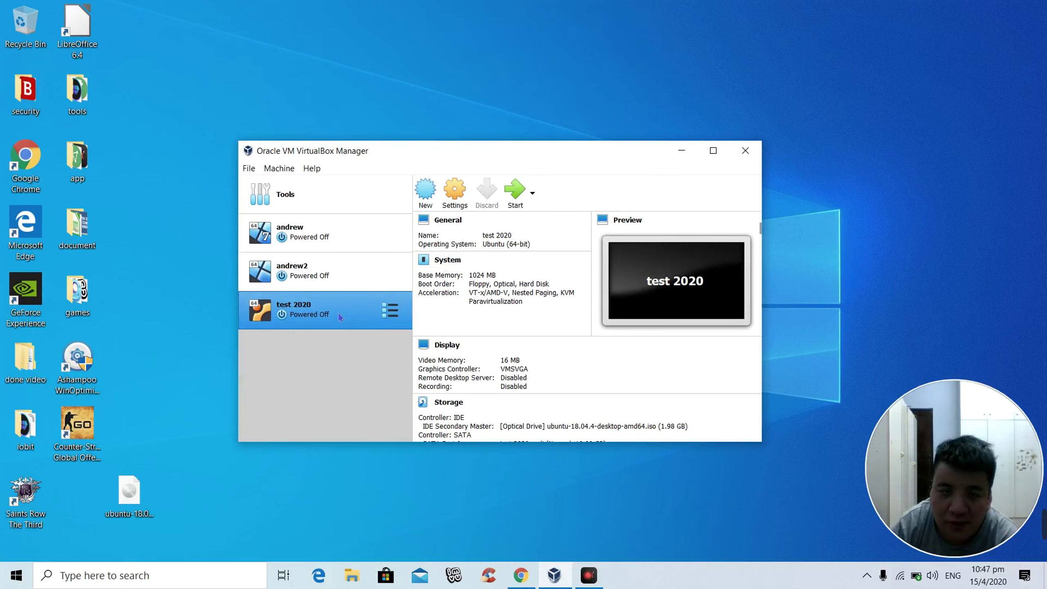
{"action": "key", "text": "ctrl+s"}
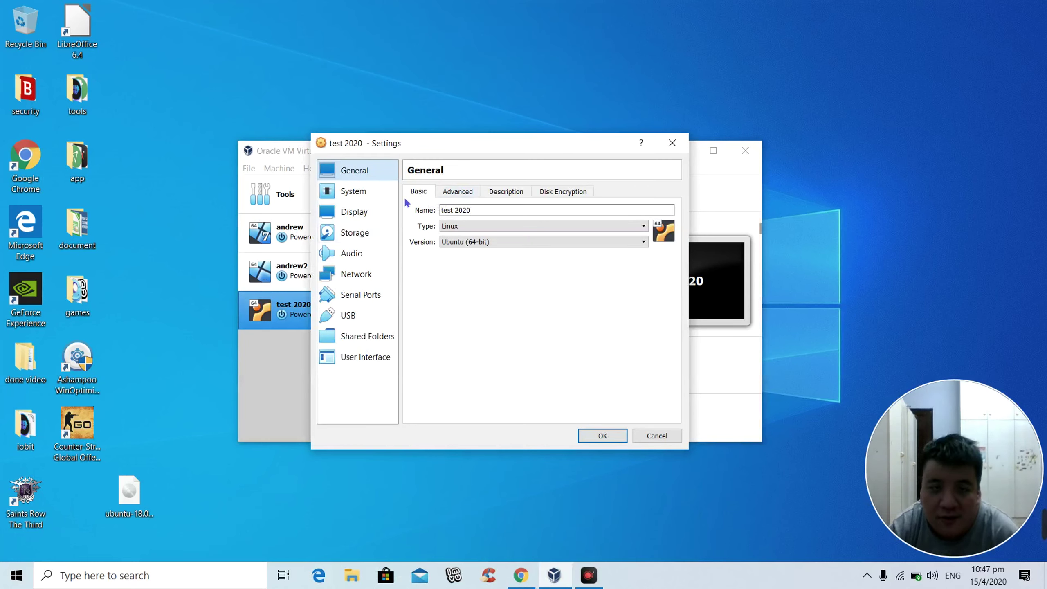
{"action": "left_click", "coordinate": [464, 194]}
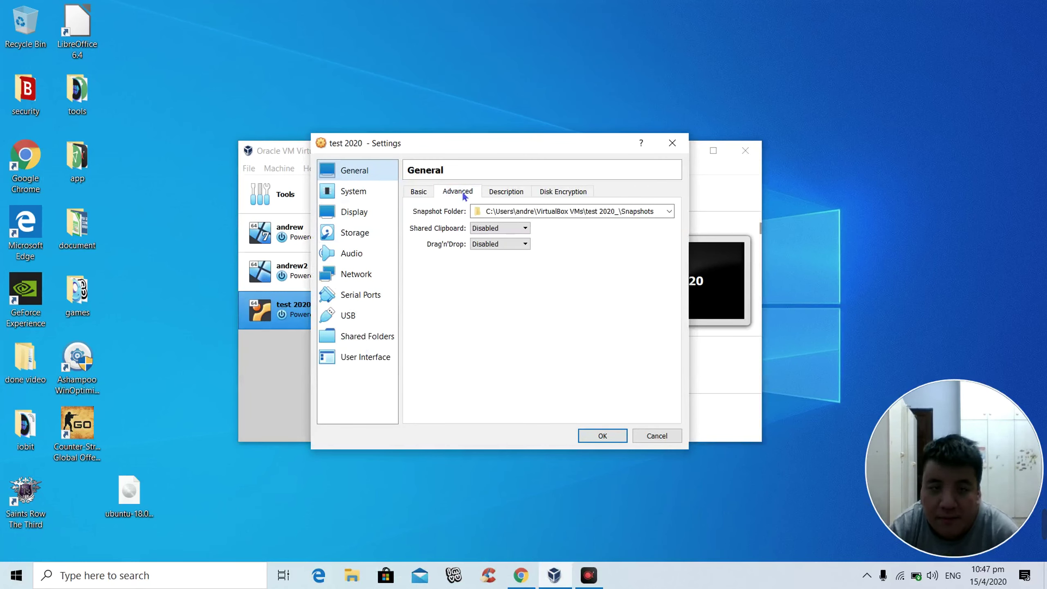
{"action": "left_click", "coordinate": [506, 192]}
{"action": "left_click", "coordinate": [429, 194]}
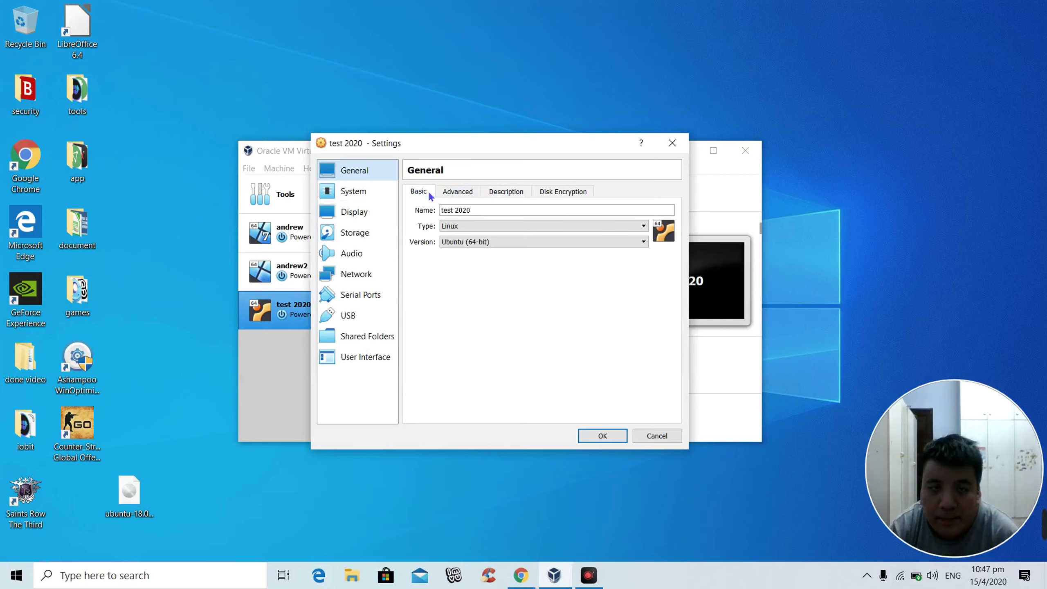
{"action": "left_click", "coordinate": [342, 198]}
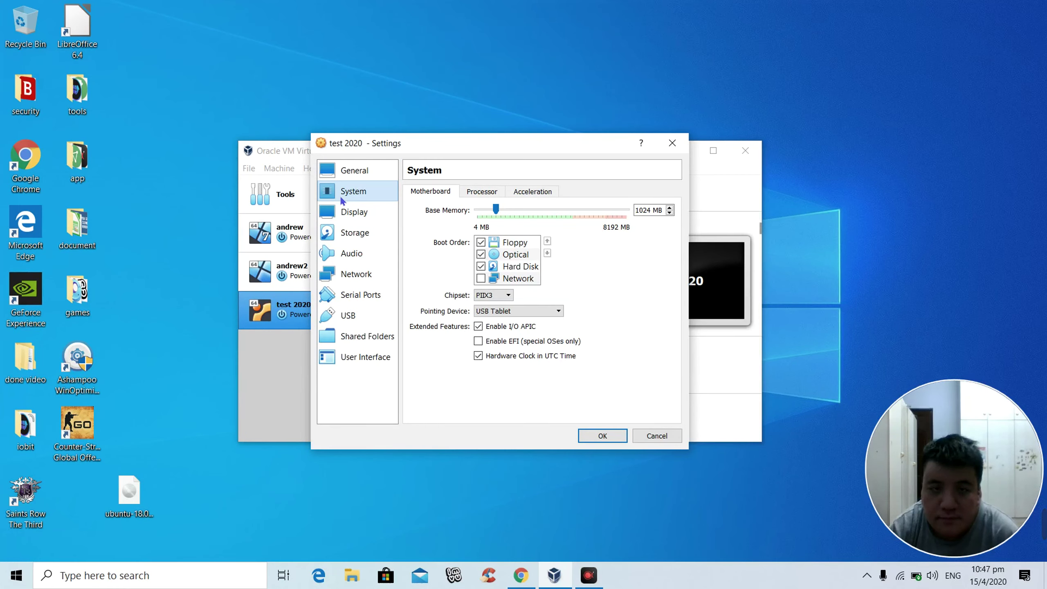
Step: Set base memory to 2048 MB and processors to 2, then save the settings
{"action": "left_click", "coordinate": [659, 217]}
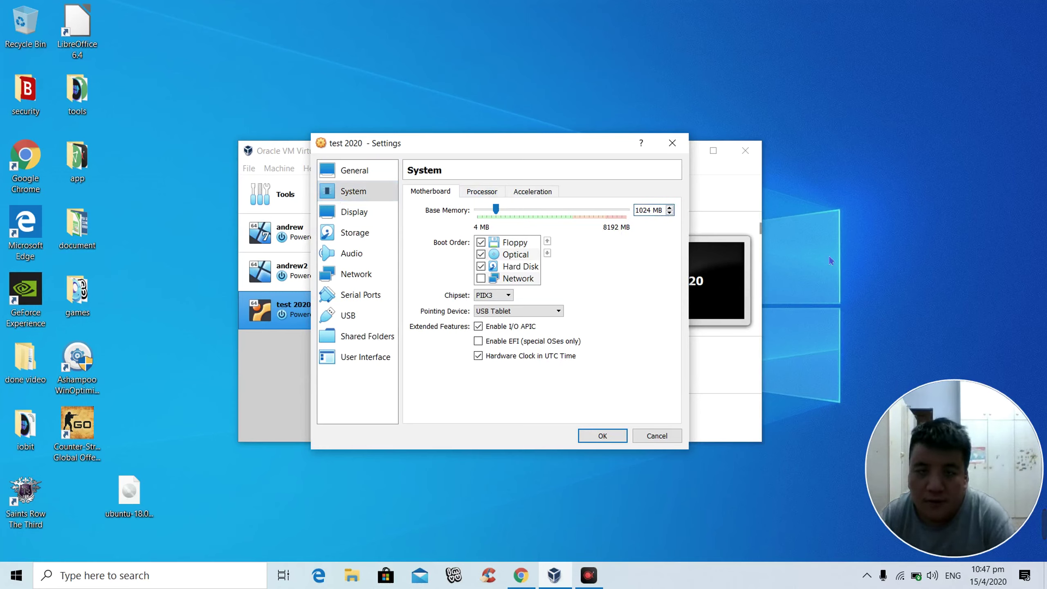
{"action": "key", "text": "BackSpace"}
{"action": "key", "text": "BackSpace"}
{"action": "key", "text": "BackSpace"}
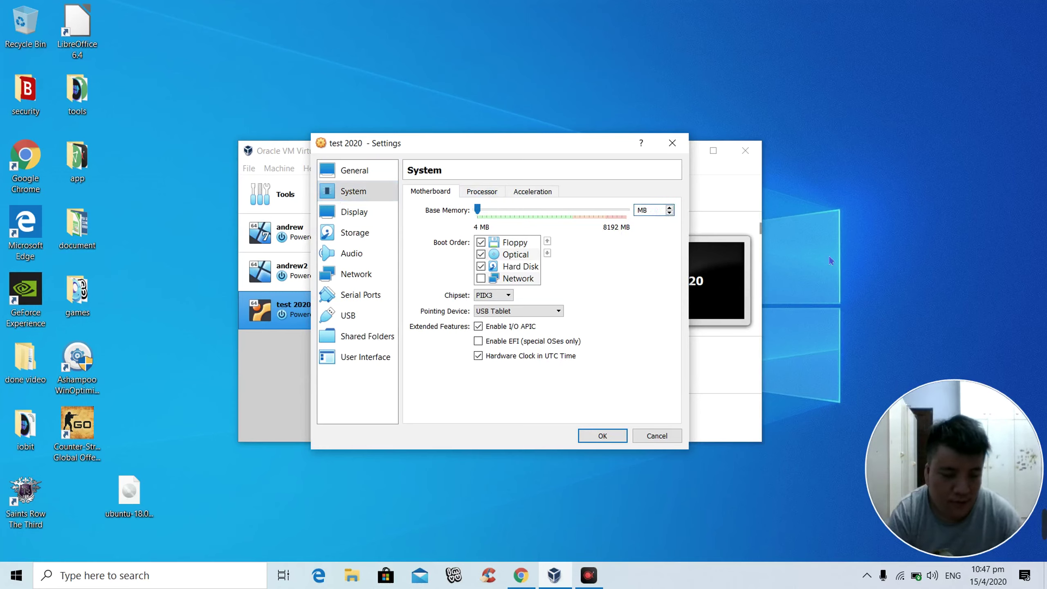
{"action": "type", "text": "2048"}
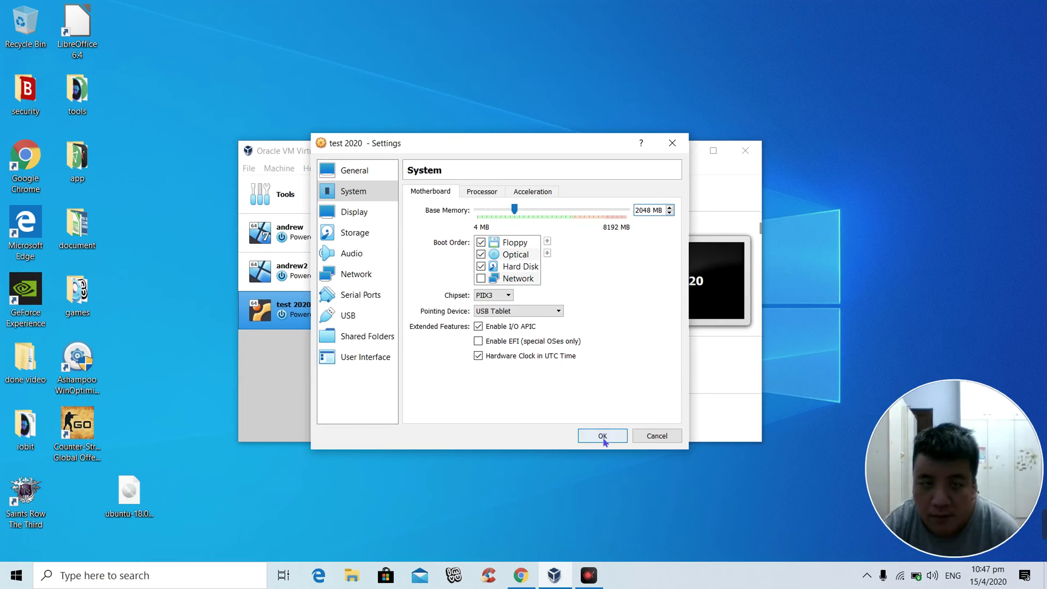
{"action": "left_click", "coordinate": [479, 194]}
{"action": "left_click", "coordinate": [500, 213]}
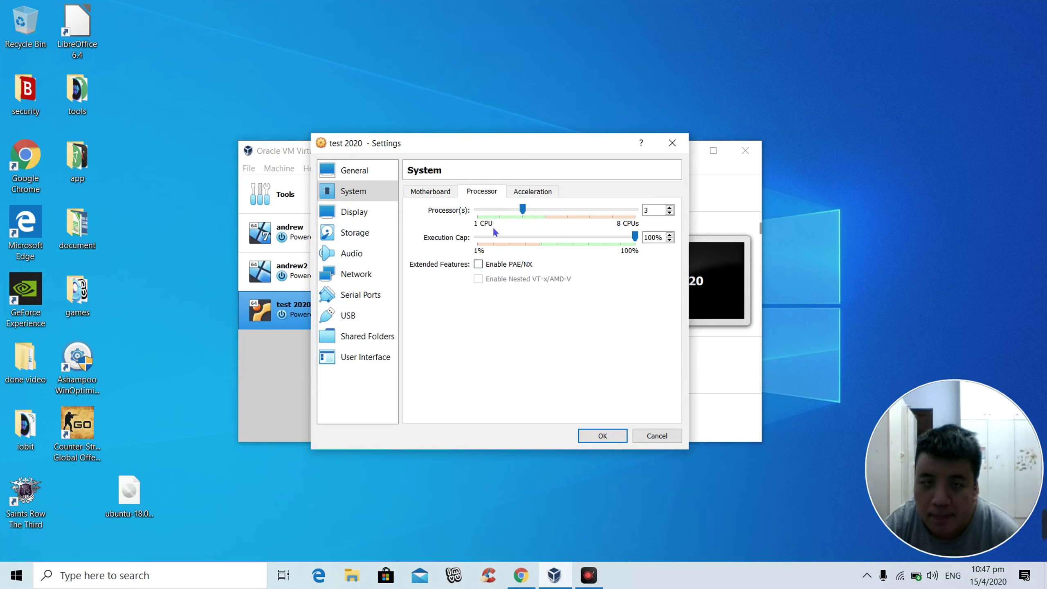
{"action": "left_click", "coordinate": [502, 210]}
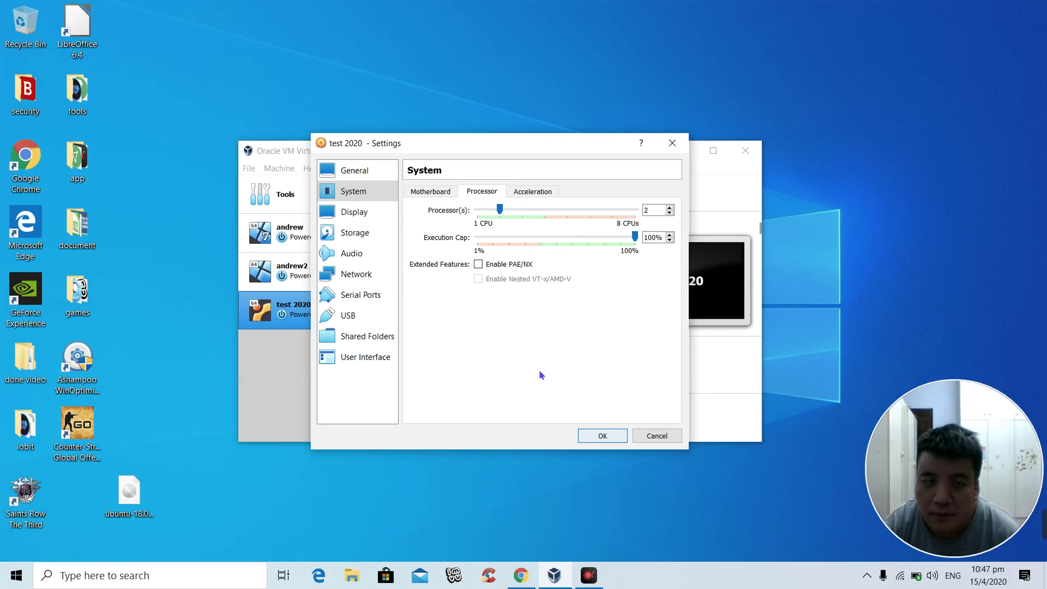
{"action": "left_click", "coordinate": [587, 437]}
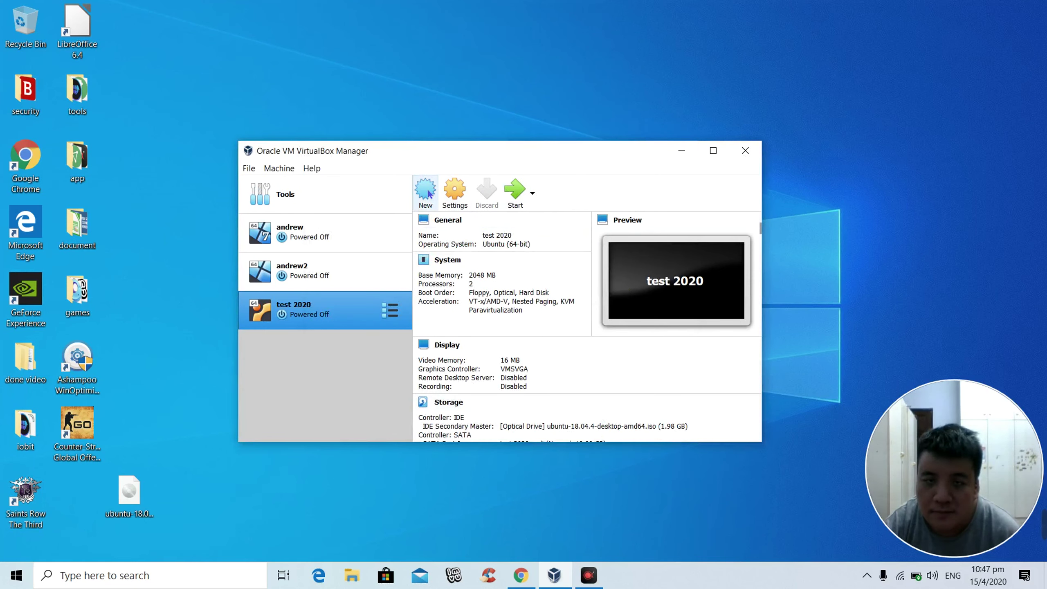
{"action": "left_click", "coordinate": [509, 197]}
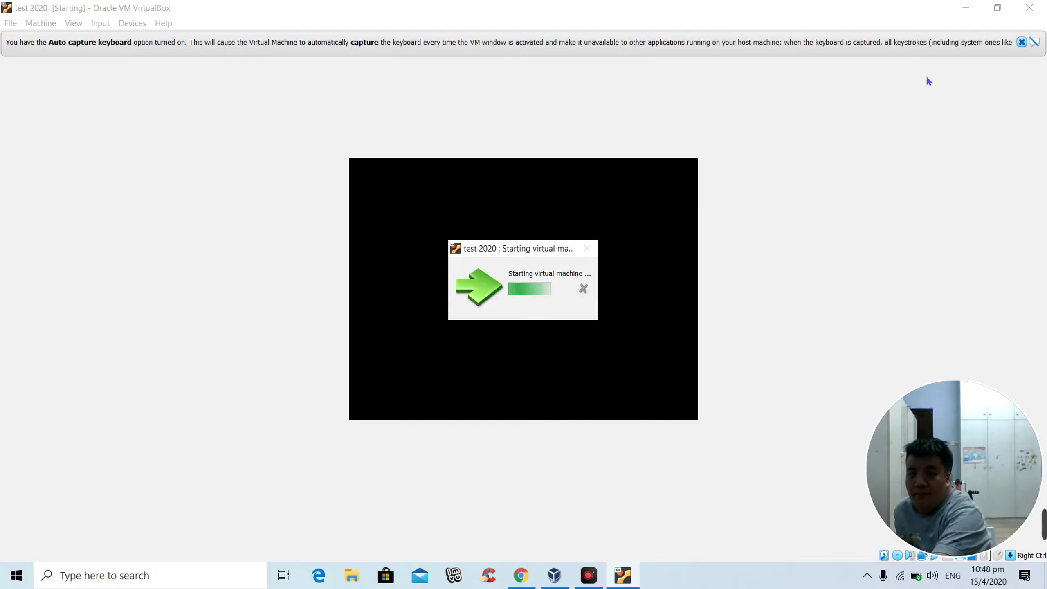
{"action": "left_click", "coordinate": [1022, 42]}
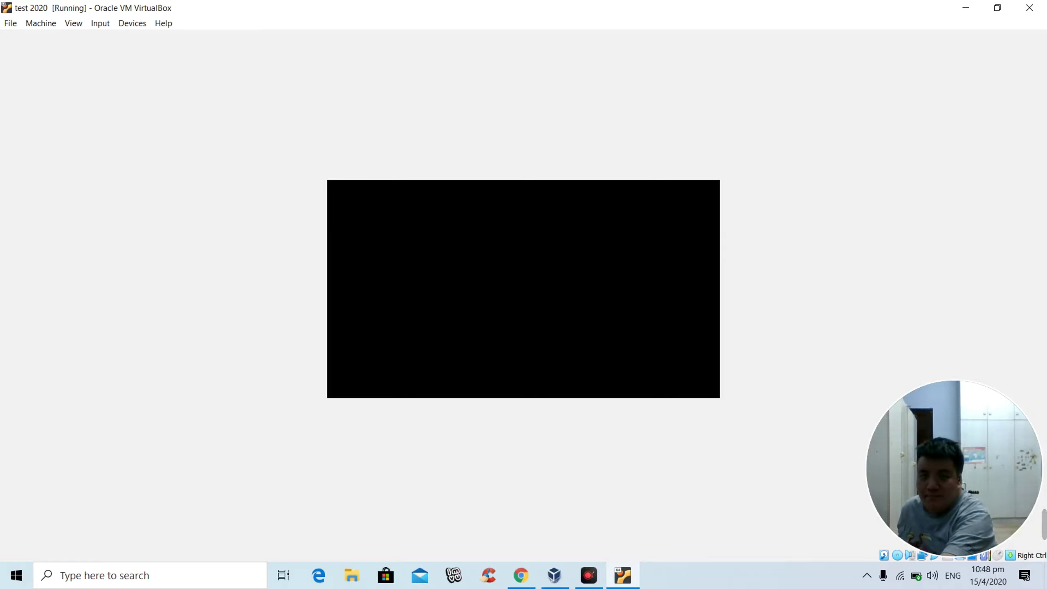
{"action": "left_click", "coordinate": [1037, 6]}
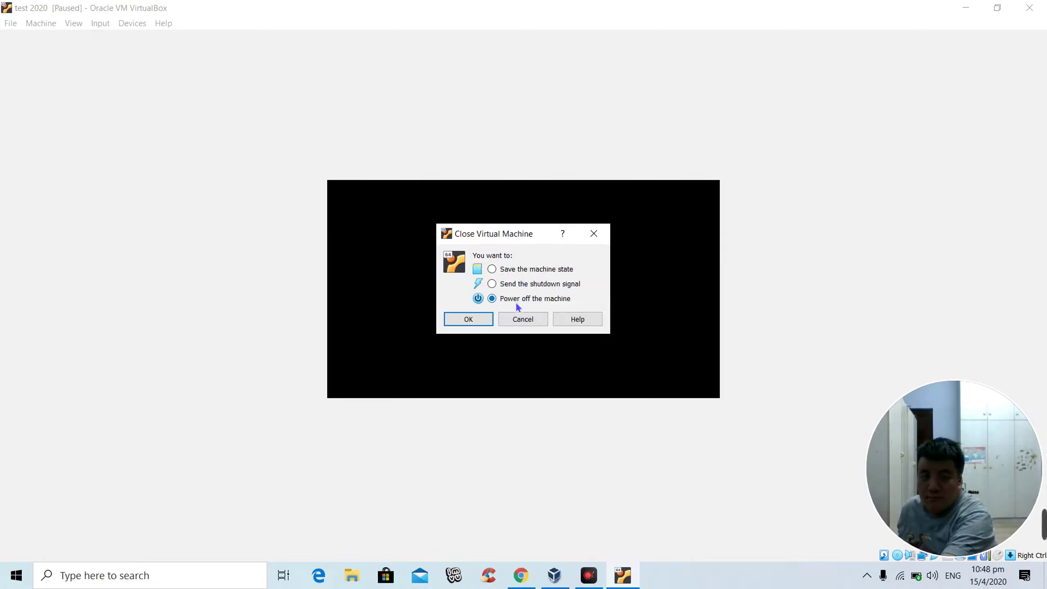
{"action": "left_click", "coordinate": [478, 319]}
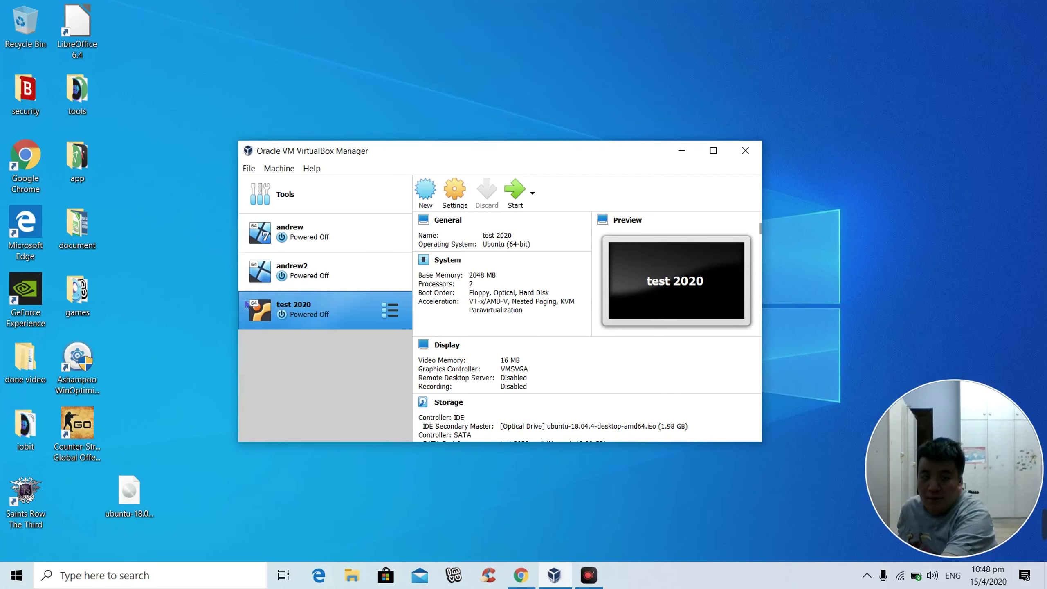
Step: Start andrew2, boot the default ReactOS entry, and maximize its window
{"action": "left_click", "coordinate": [317, 273]}
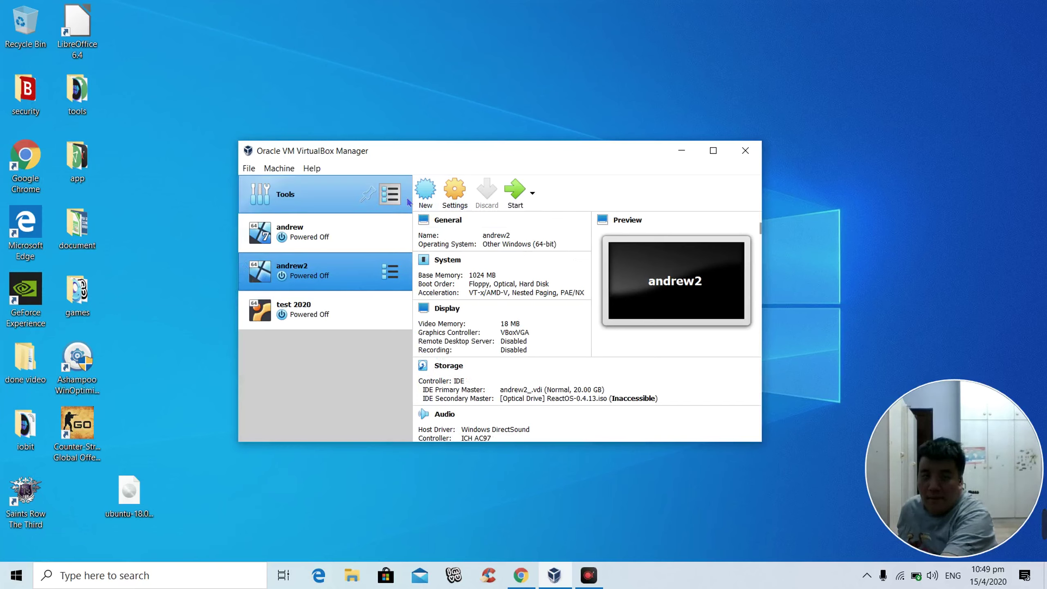
{"action": "left_click", "coordinate": [515, 191]}
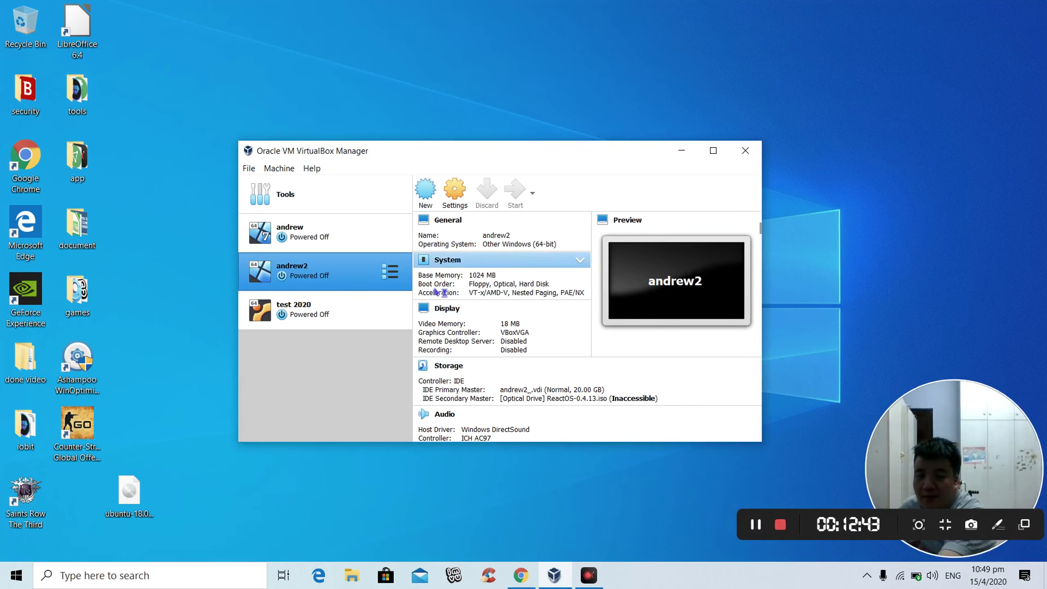
{"action": "left_click", "coordinate": [471, 193]}
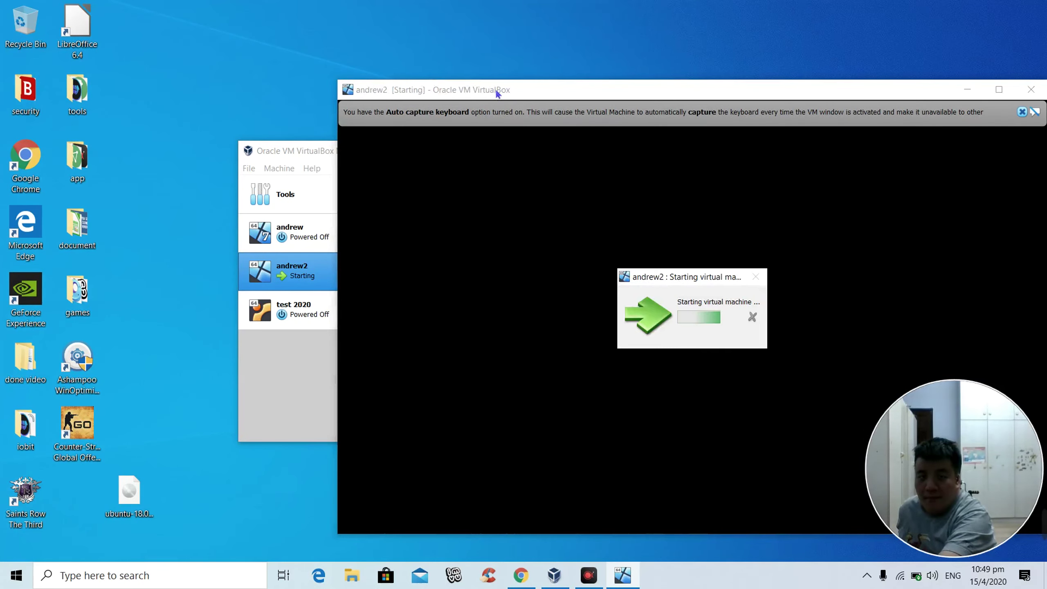
{"action": "left_click_drag", "start_coordinate": [501, 91], "coordinate": [373, 56]}
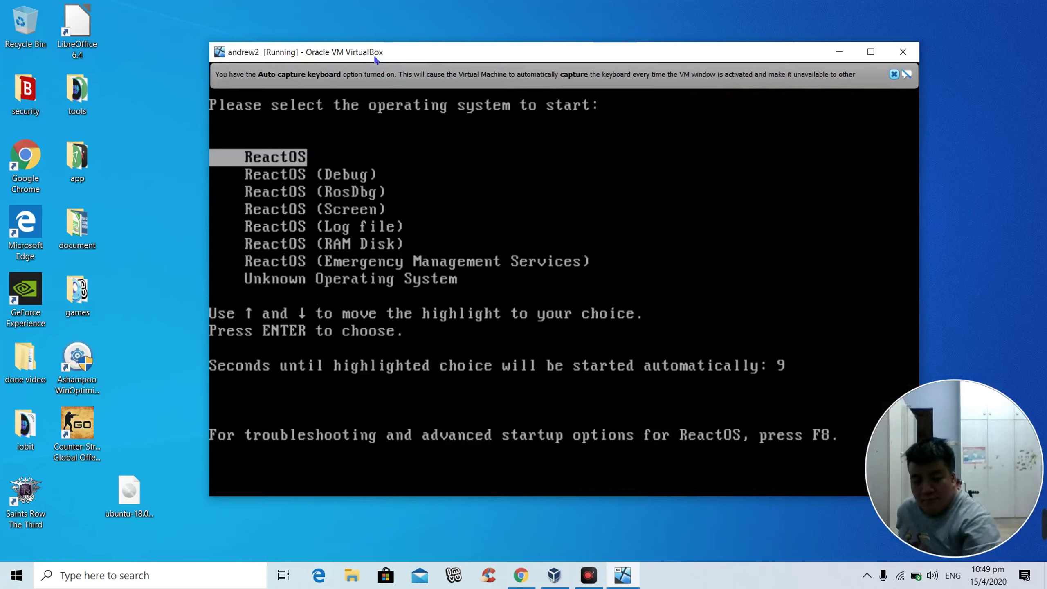
{"action": "key", "text": "Return"}
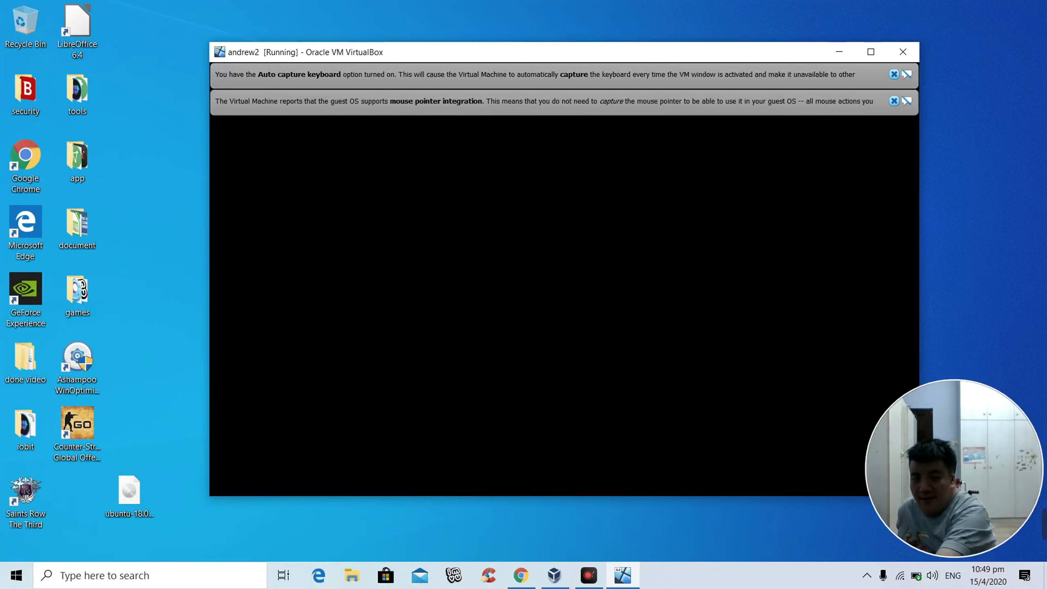
{"action": "left_click", "coordinate": [871, 51]}
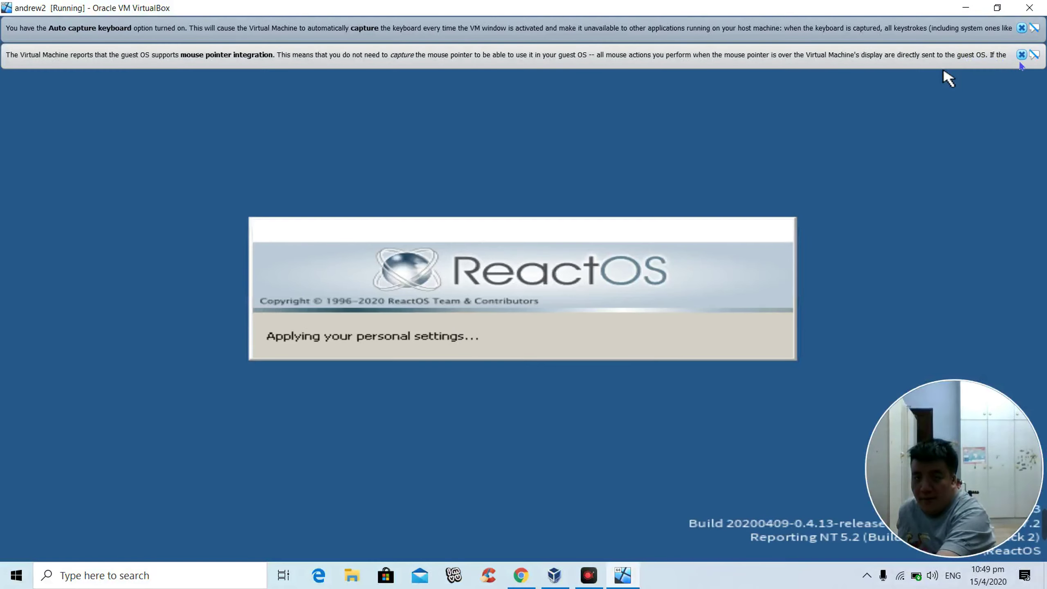
{"action": "left_click", "coordinate": [1021, 54]}
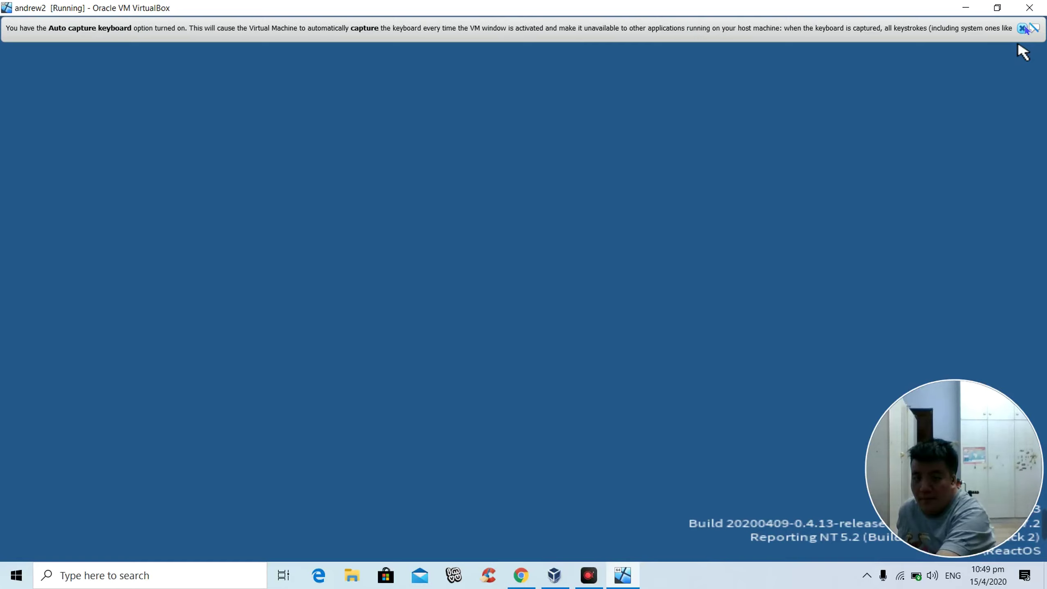
{"action": "left_click", "coordinate": [1024, 28]}
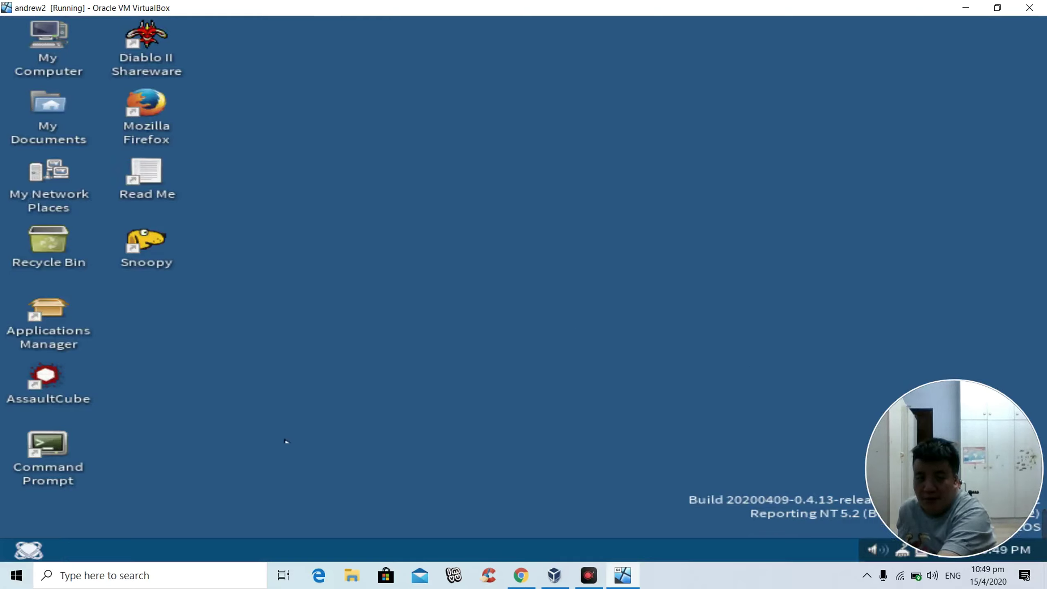
Step: Shut down ReactOS from its Start menu
{"action": "left_click", "coordinate": [12, 545]}
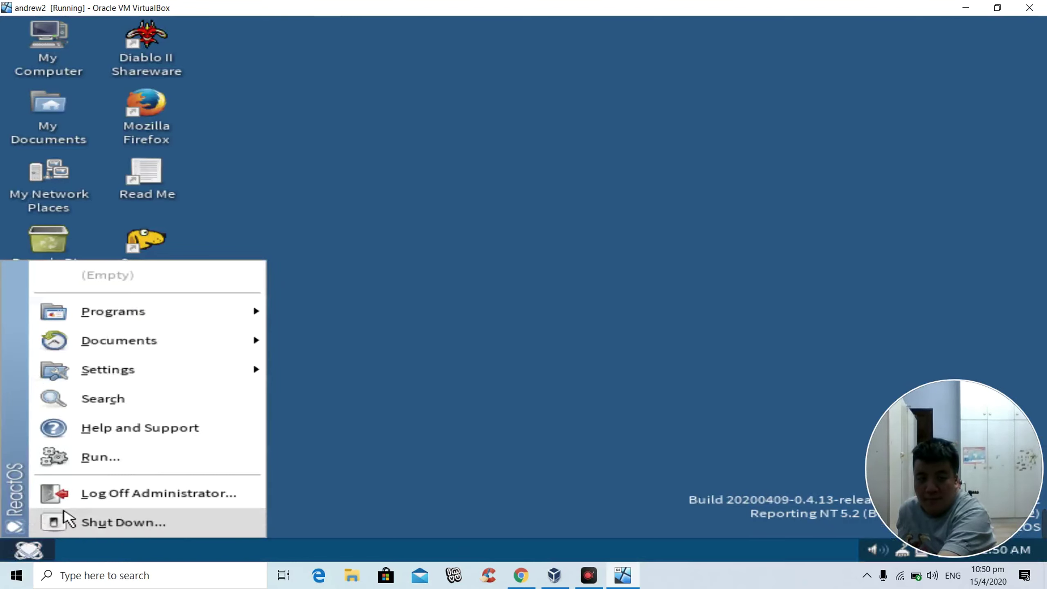
{"action": "left_click", "coordinate": [102, 521]}
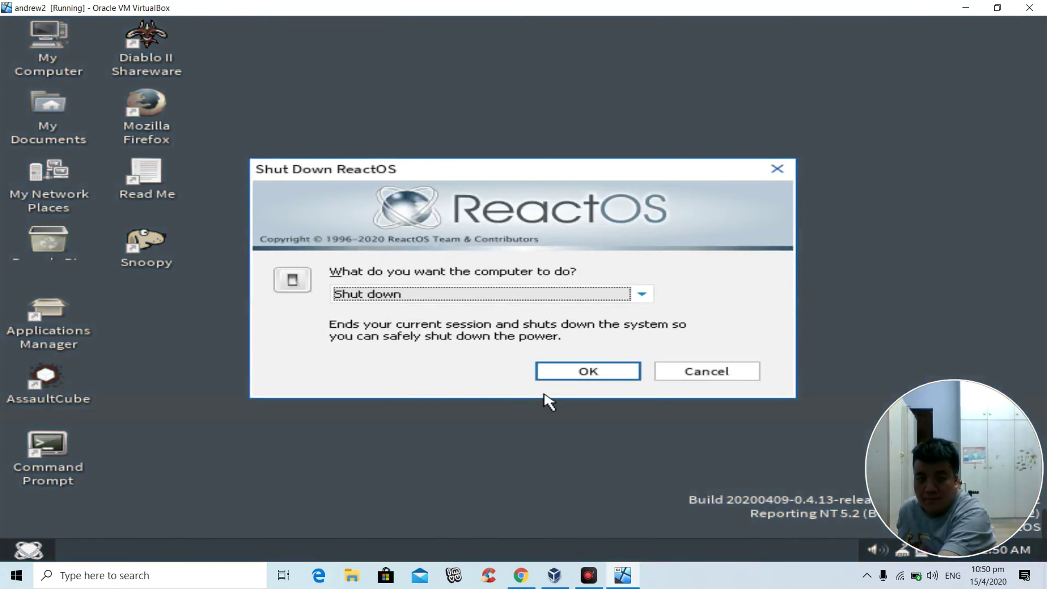
{"action": "left_click", "coordinate": [563, 374]}
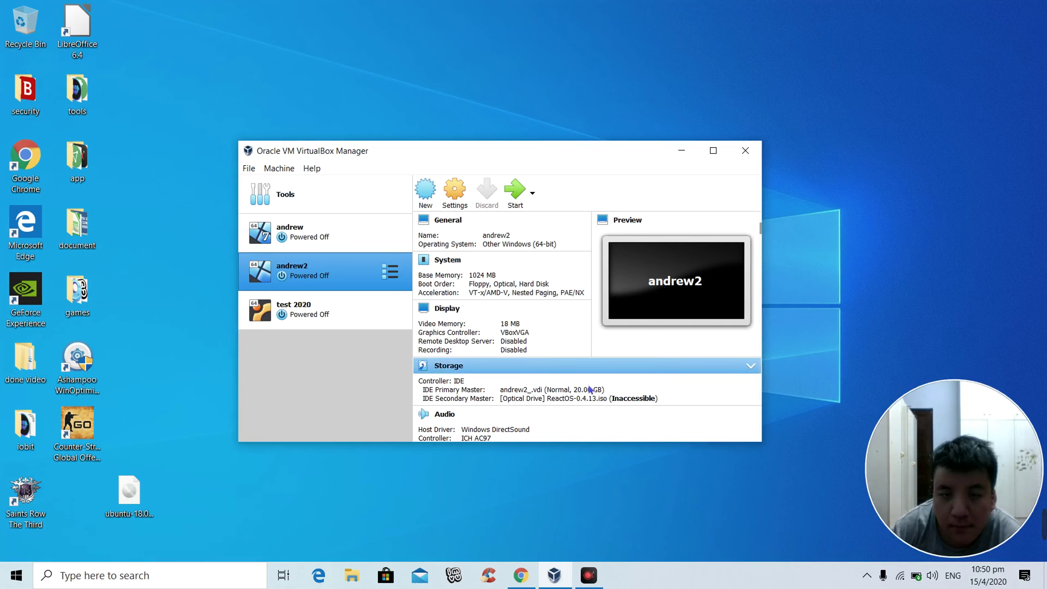
Step: Check test 2020's video memory, leaving it at 16 MB, and reselect test 2020
{"action": "left_click", "coordinate": [293, 301]}
{"action": "right_click", "coordinate": [292, 301]}
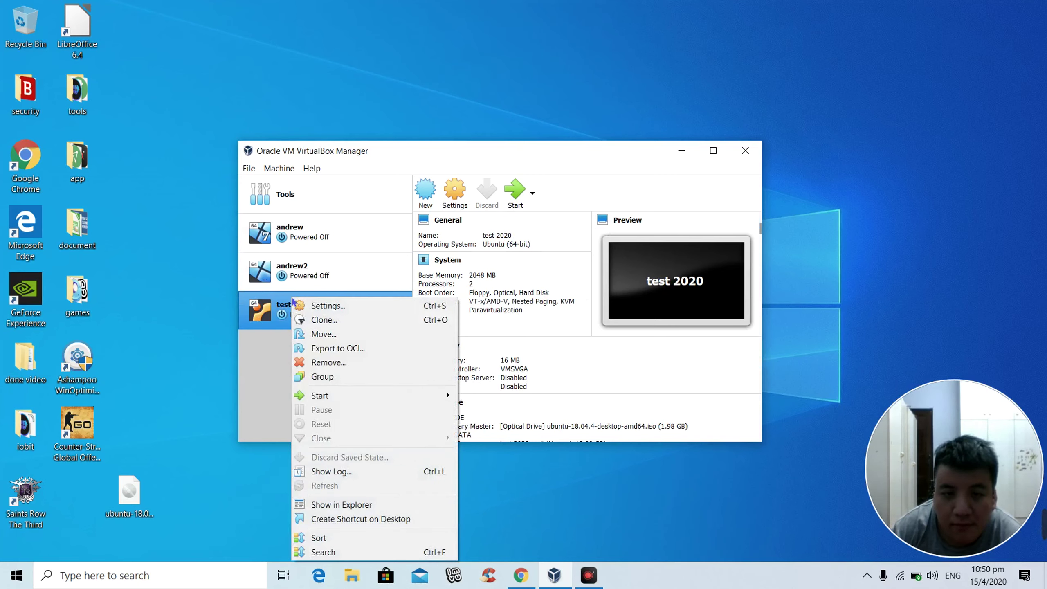
{"action": "left_click", "coordinate": [586, 404]}
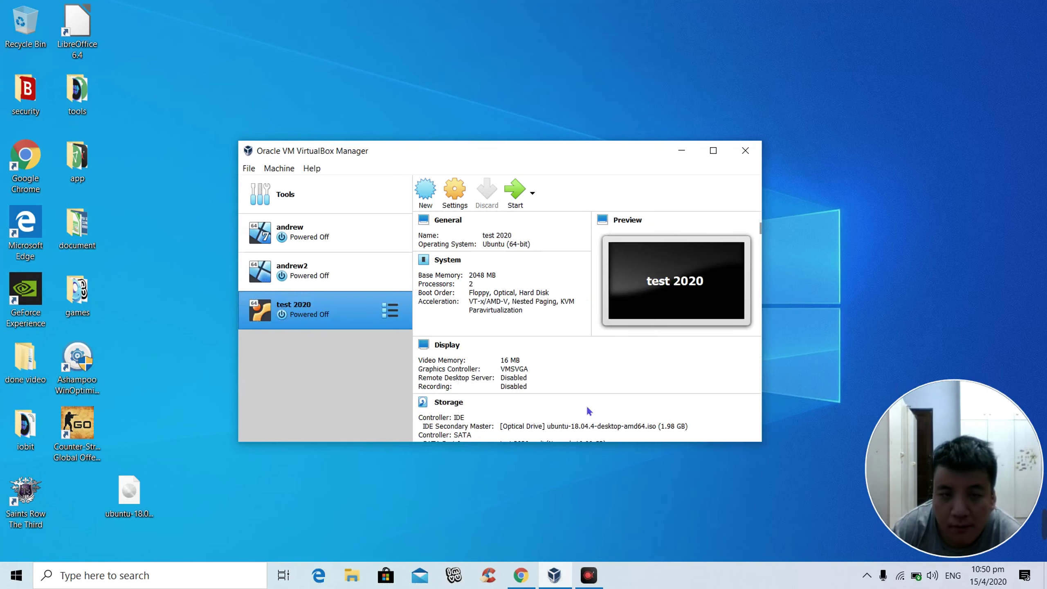
{"action": "left_click", "coordinate": [510, 360]}
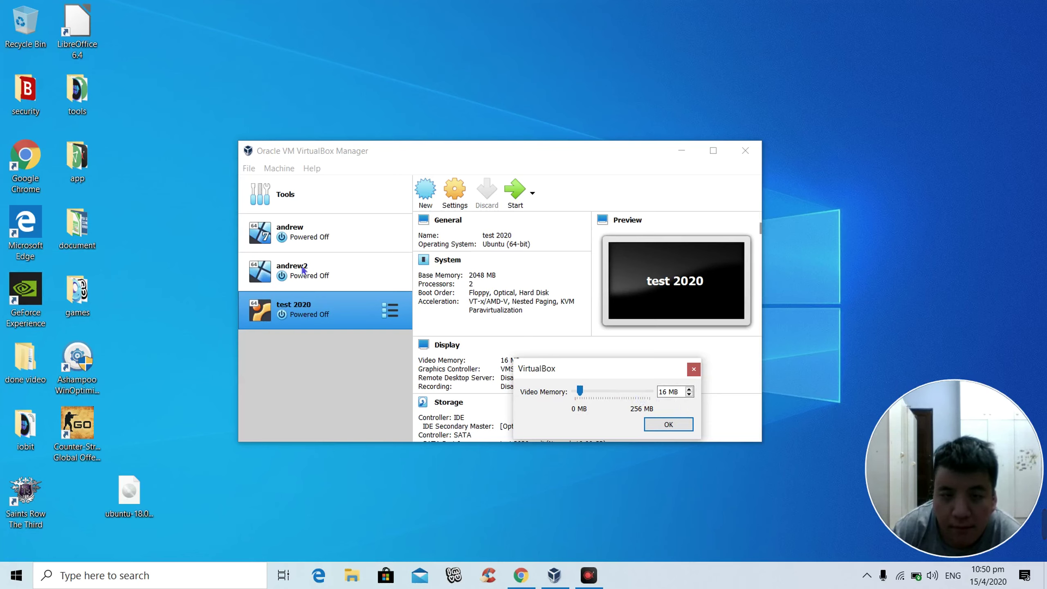
{"action": "left_click", "coordinate": [693, 369]}
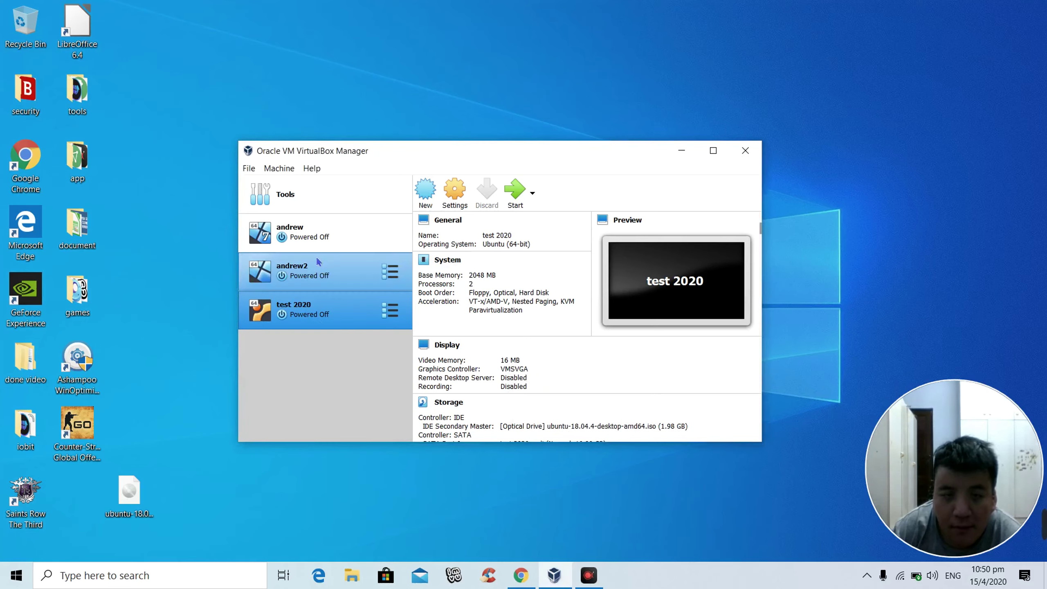
{"action": "left_click", "coordinate": [386, 283]}
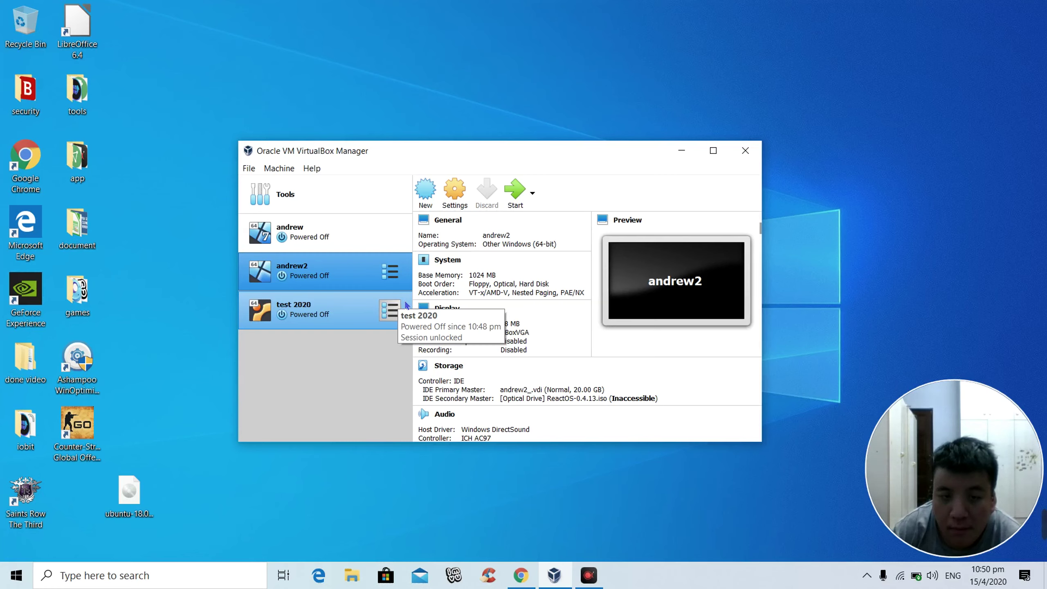
{"action": "left_click", "coordinate": [357, 323]}
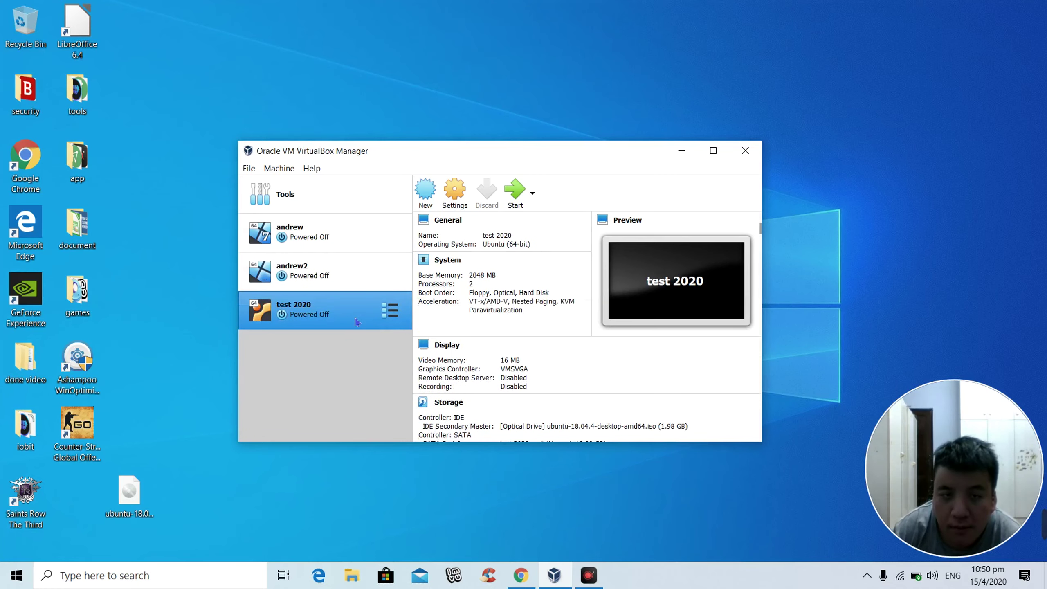
Step: Remove 'test 2020' from the list only, keeping its files, and start a new machine
{"action": "right_click", "coordinate": [357, 316]}
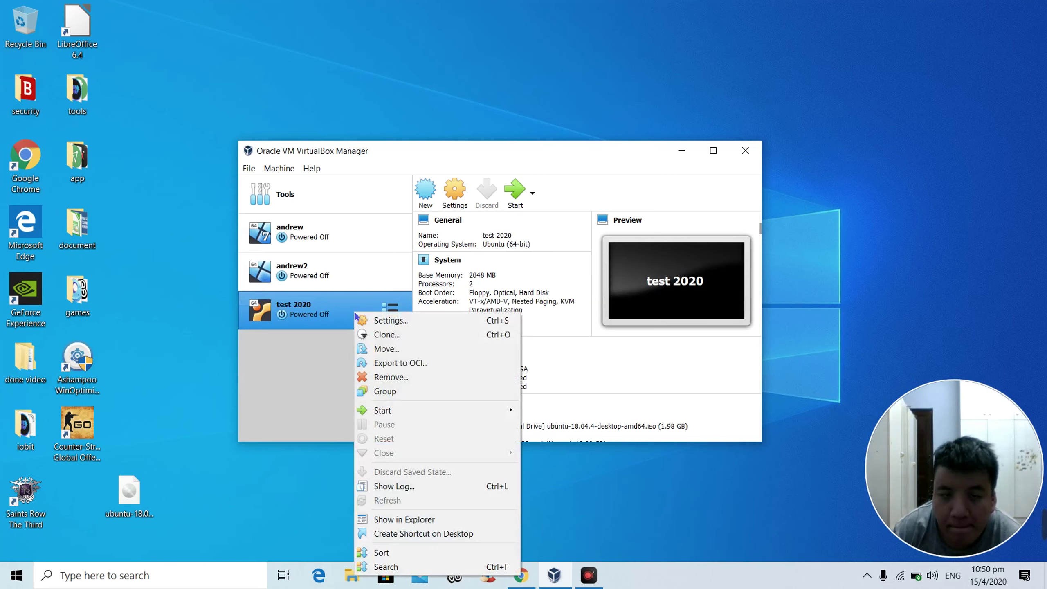
{"action": "left_click", "coordinate": [390, 377]}
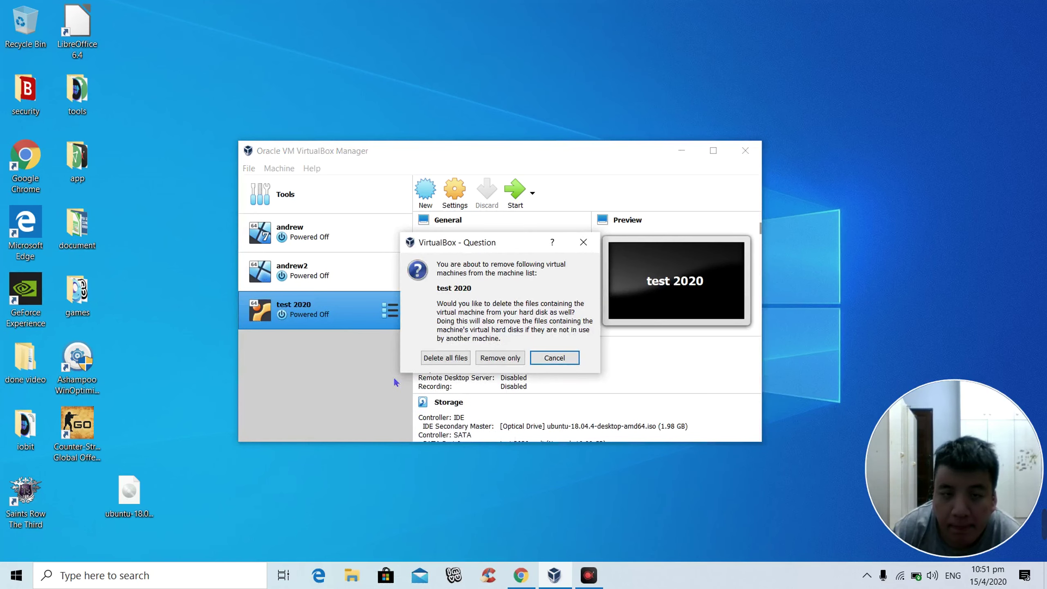
{"action": "left_click", "coordinate": [499, 358]}
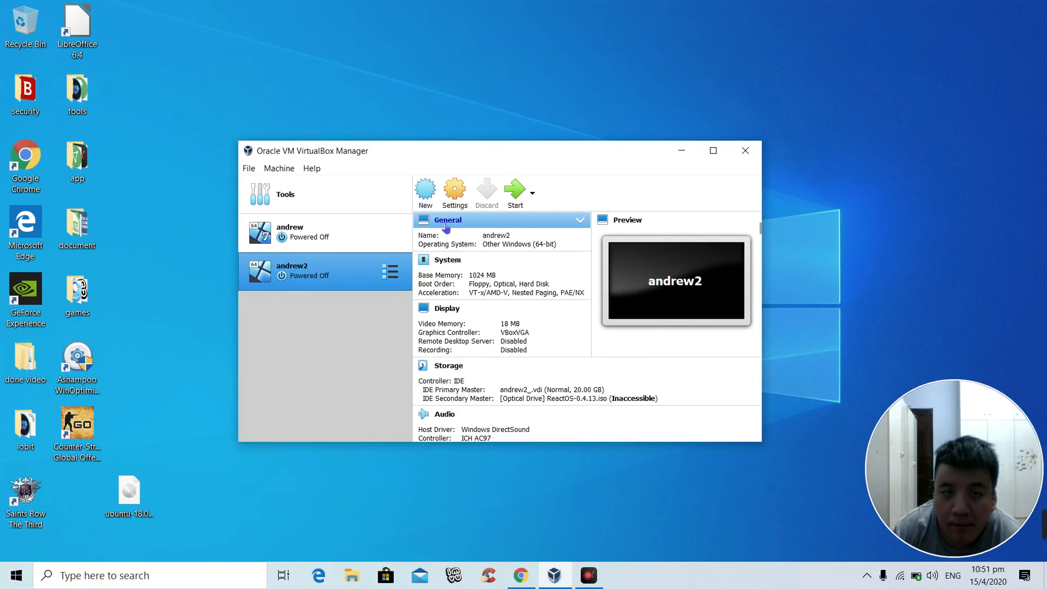
{"action": "left_click", "coordinate": [433, 199]}
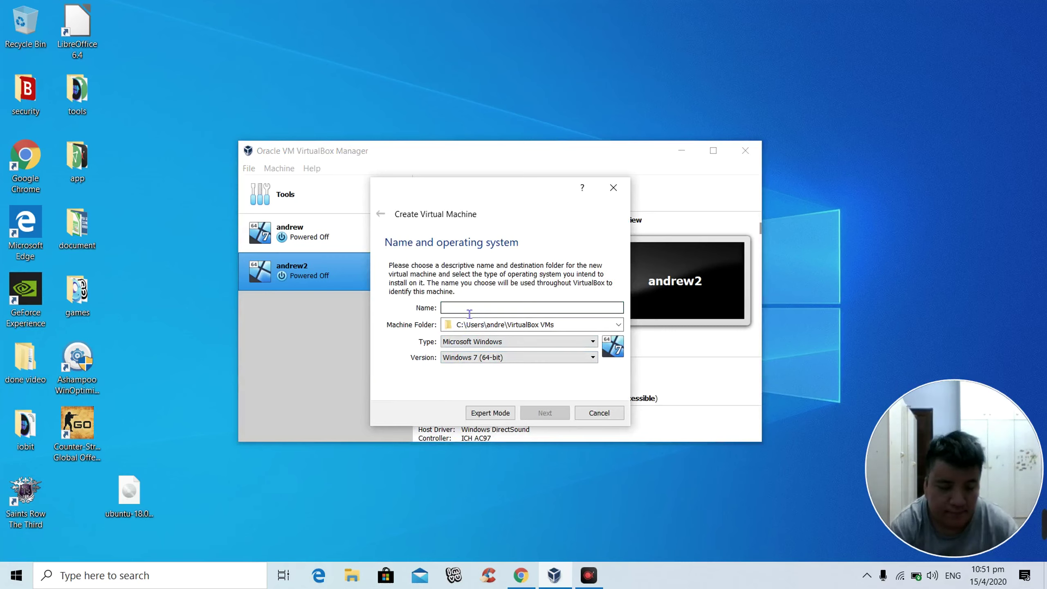
Step: Name the new machine 'test' with type Linux and version Ubuntu (64-bit)
{"action": "type", "text": "test"}
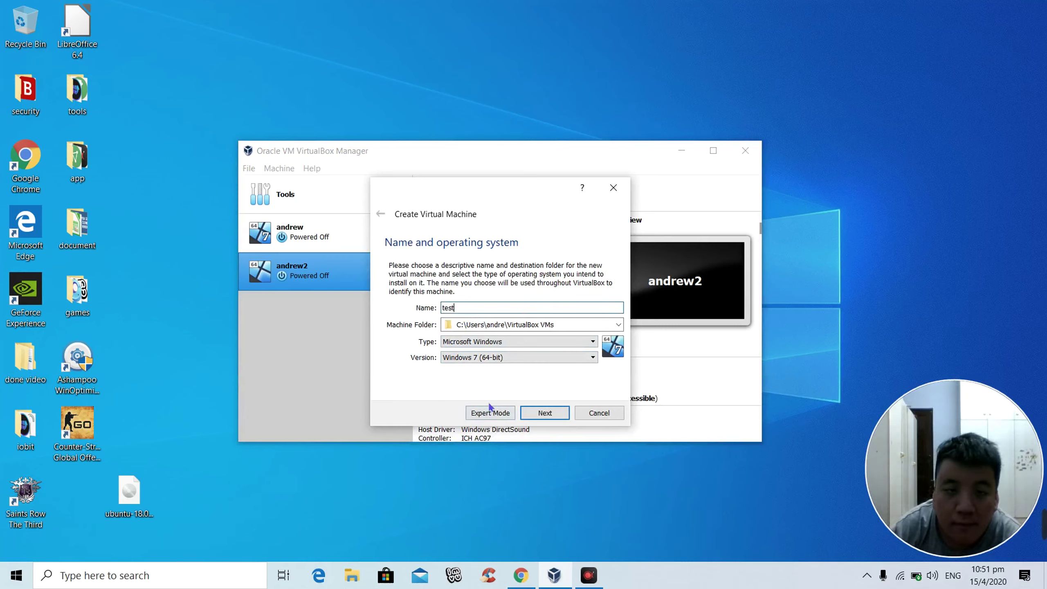
{"action": "left_click", "coordinate": [484, 342]}
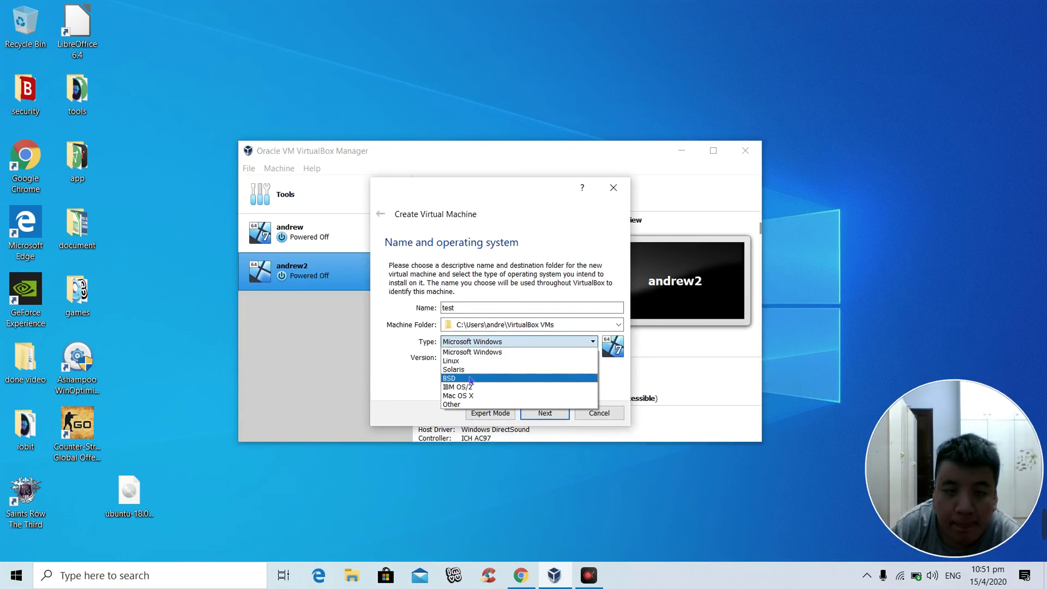
{"action": "left_click", "coordinate": [459, 361]}
{"action": "left_click", "coordinate": [462, 357]}
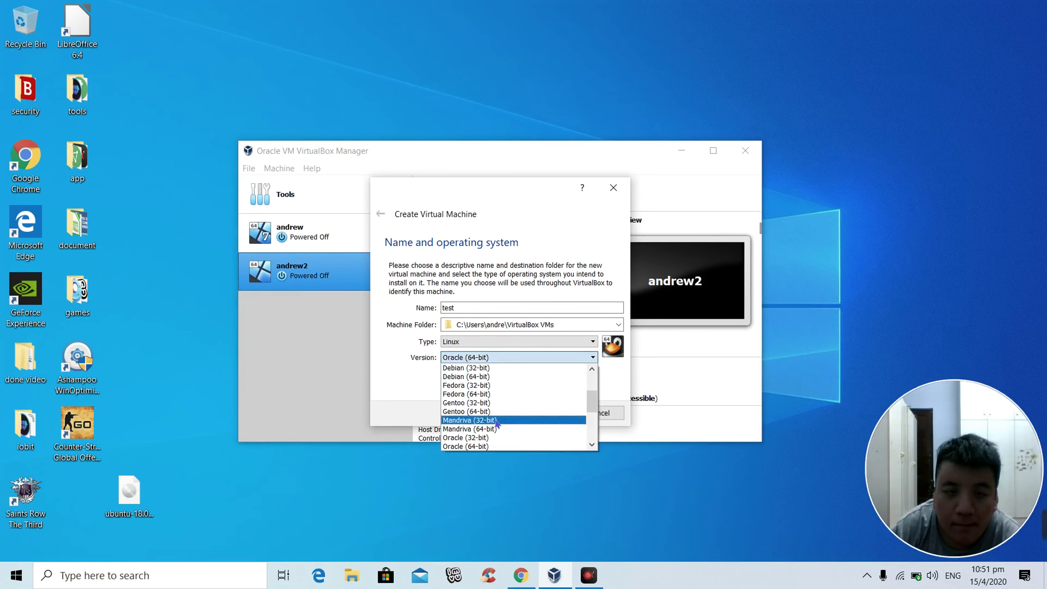
{"action": "scroll", "coordinate": [493, 423], "scroll_direction": "down", "scroll_amount": 1}
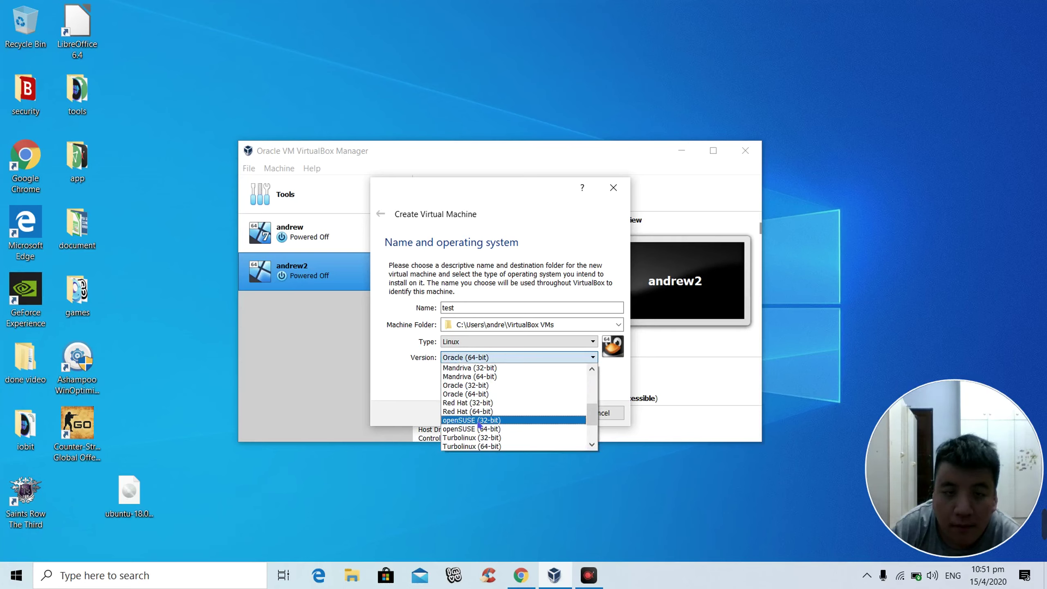
{"action": "scroll", "coordinate": [480, 425], "scroll_direction": "down", "scroll_amount": 2}
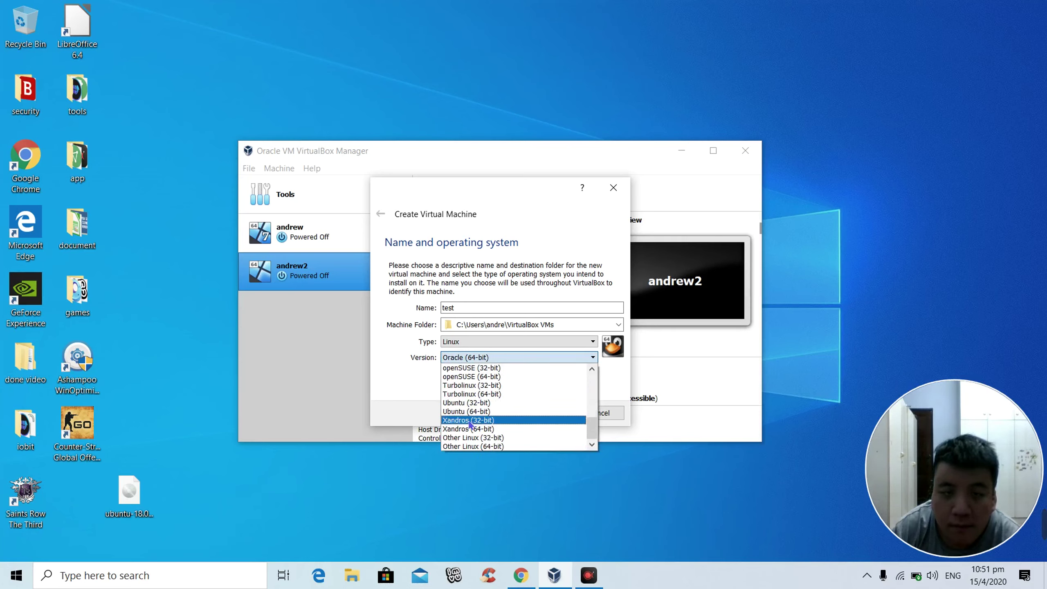
{"action": "left_click", "coordinate": [472, 403]}
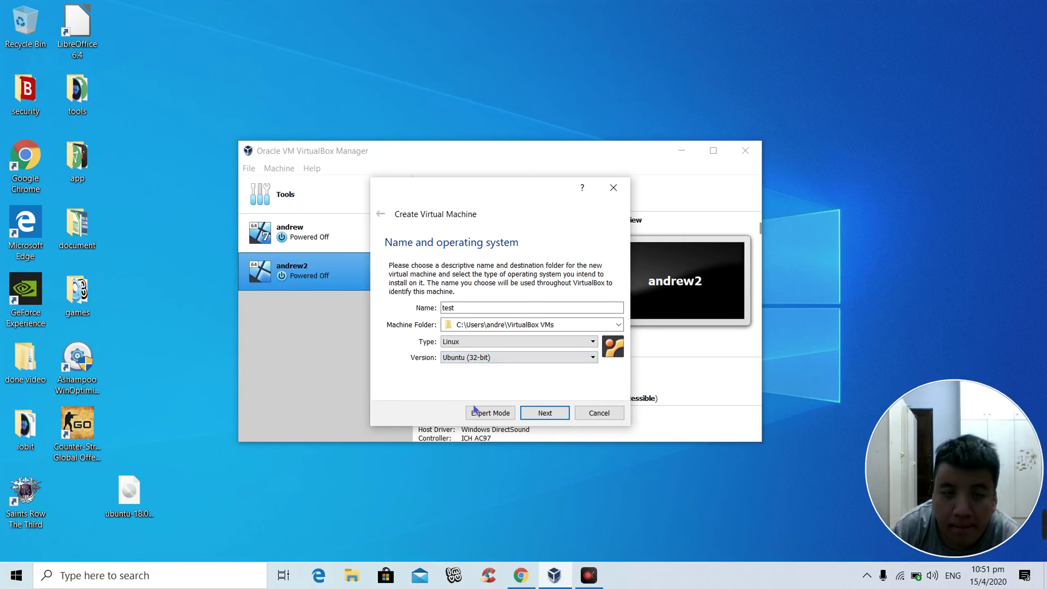
{"action": "left_click", "coordinate": [473, 359]}
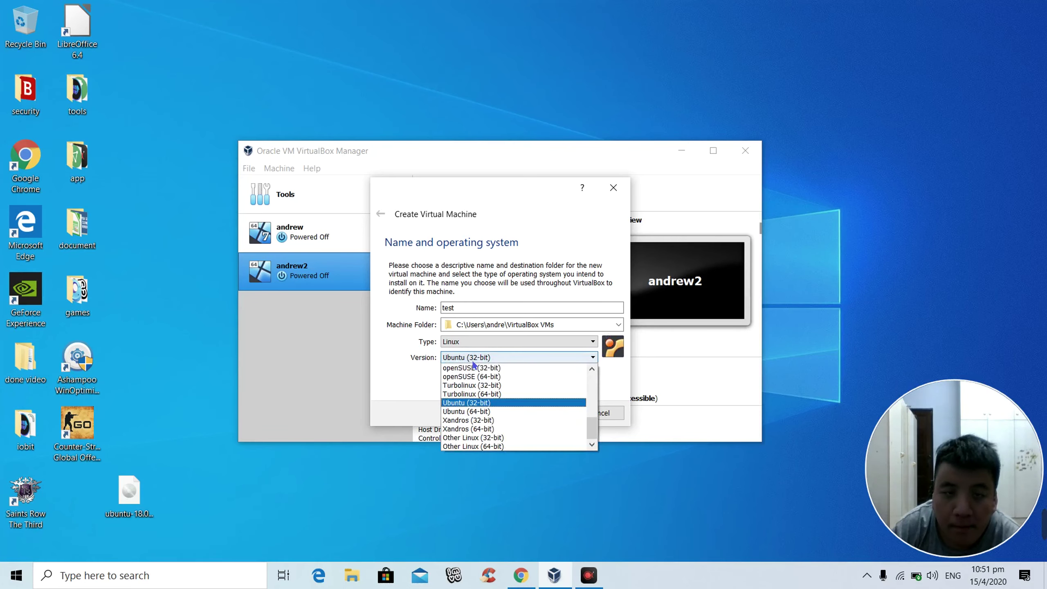
{"action": "left_click", "coordinate": [472, 429]}
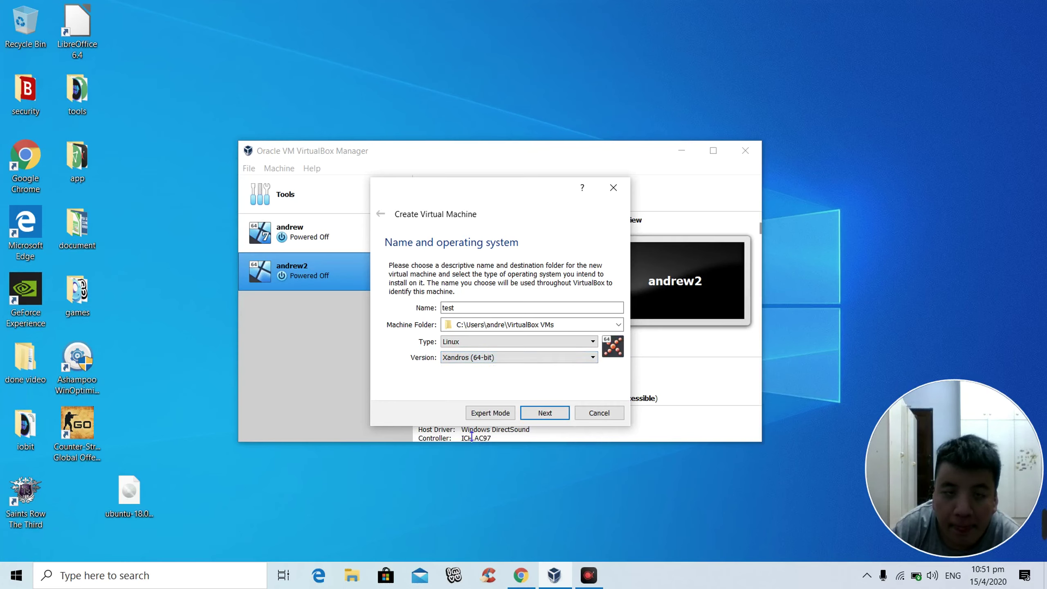
{"action": "left_click", "coordinate": [470, 359]}
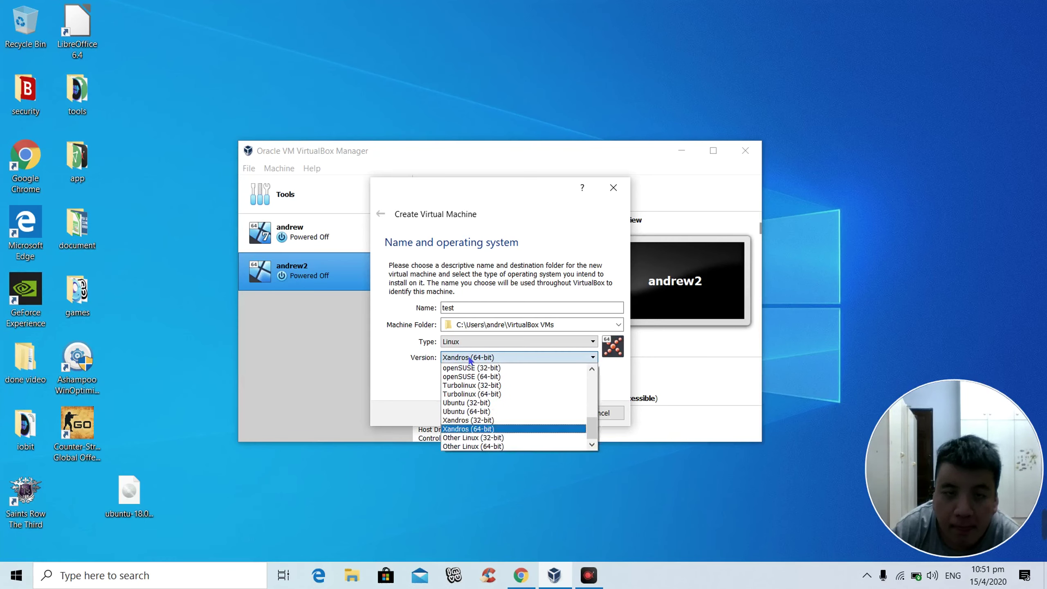
{"action": "left_click", "coordinate": [463, 411]}
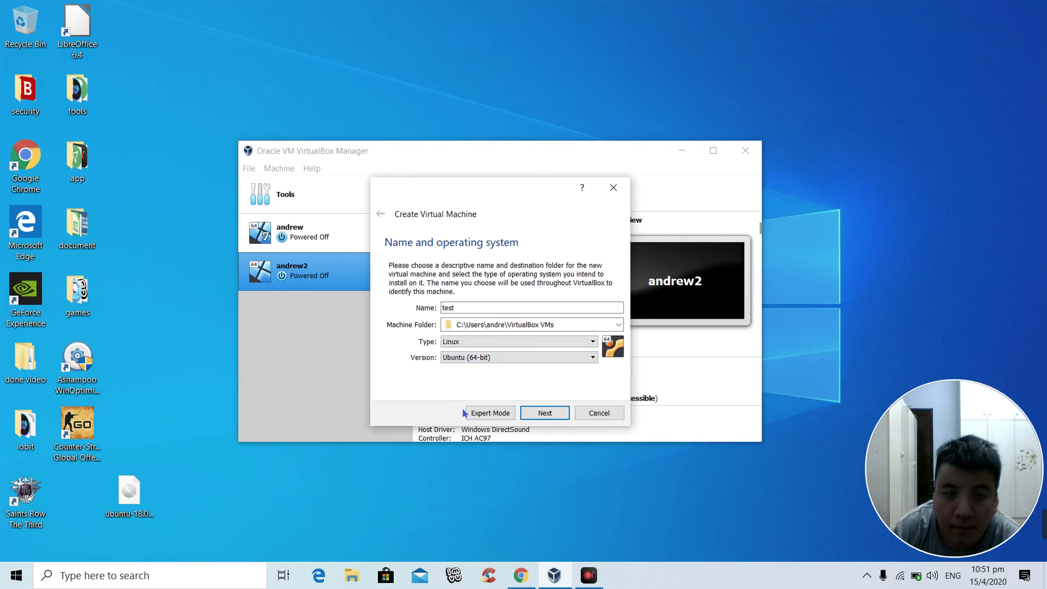
{"action": "left_click", "coordinate": [539, 414]}
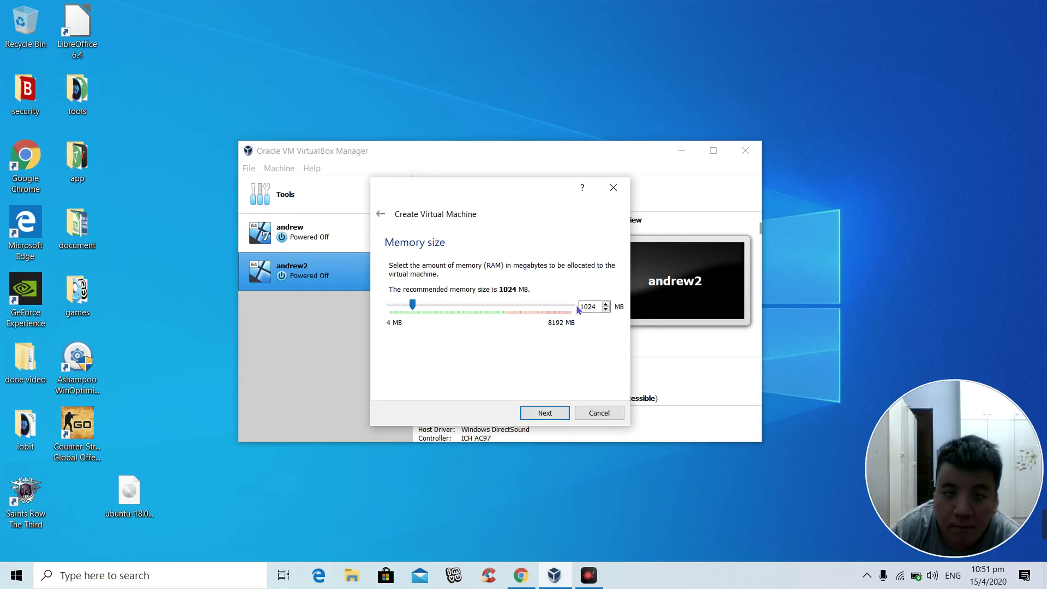
Step: Replace the default 1024 MB memory with 2048 MB
{"action": "double_click", "coordinate": [589, 312]}
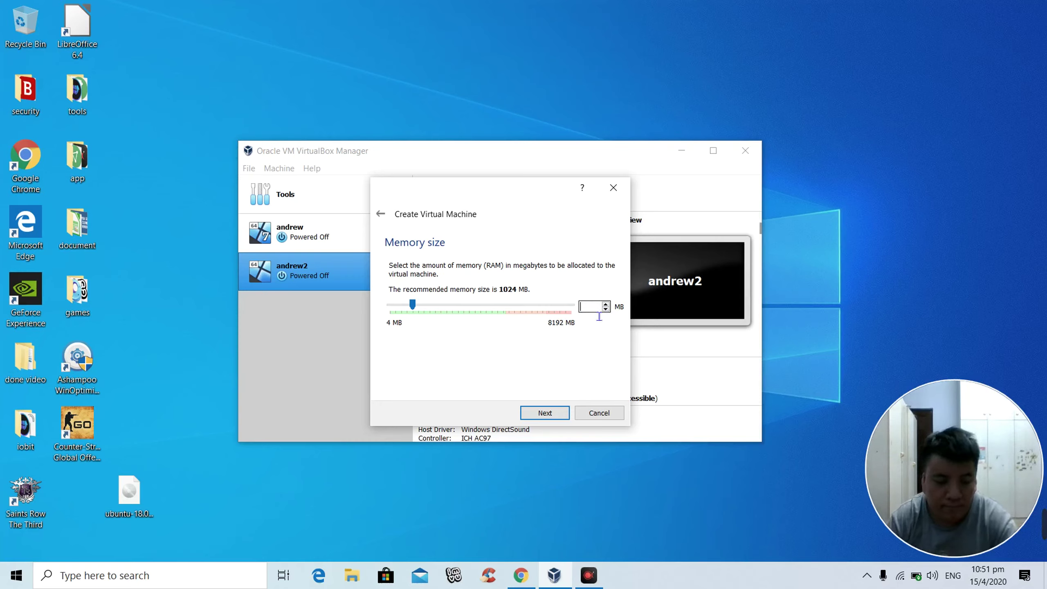
{"action": "type", "text": "20"}
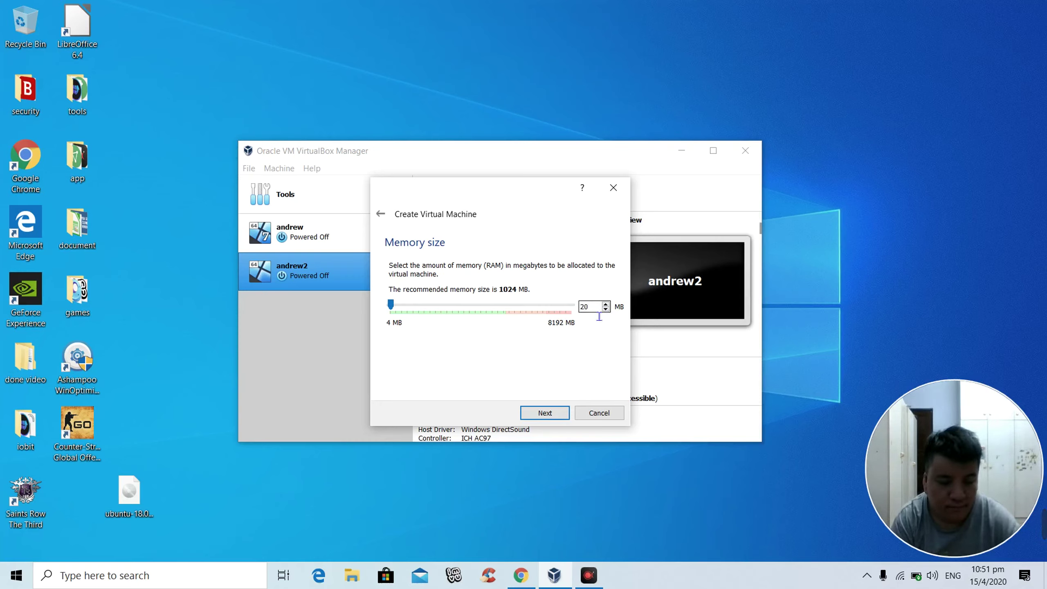
{"action": "type", "text": "48"}
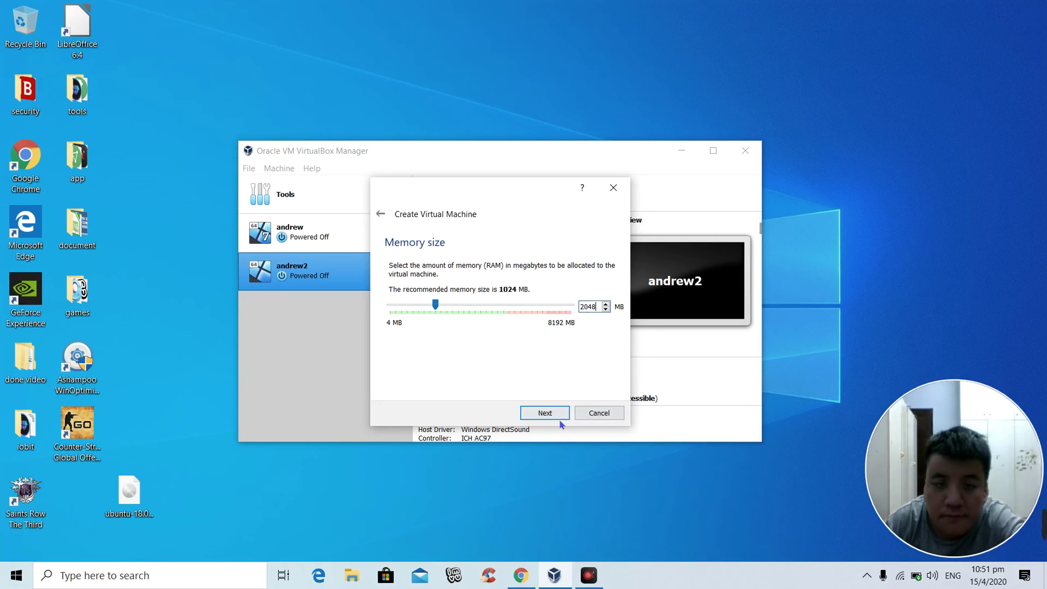
{"action": "left_click", "coordinate": [554, 418]}
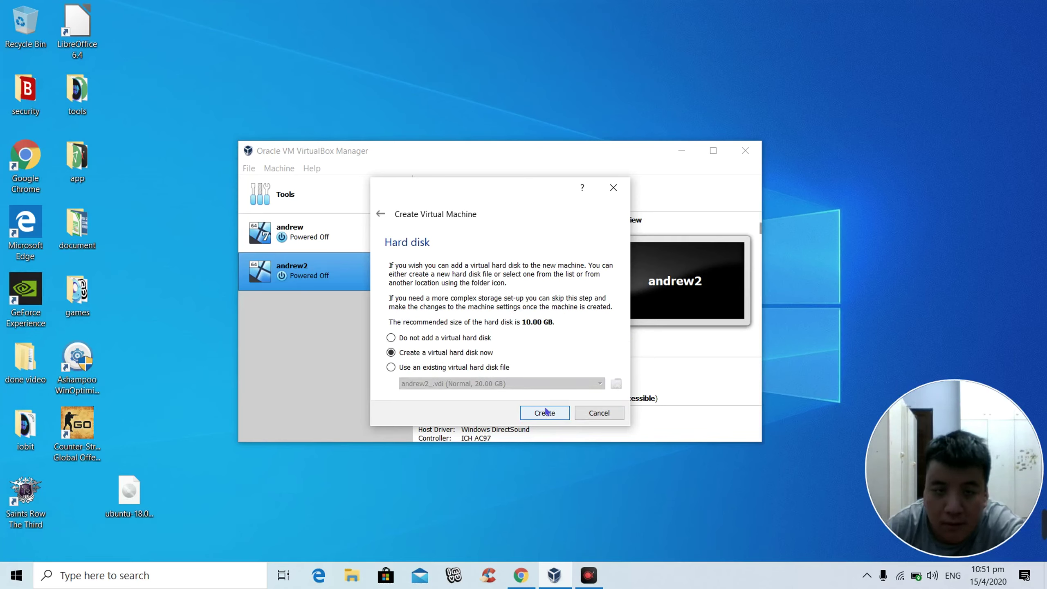
Step: Create a dynamically allocated VDI hard disk of 20 GB and finish the test machine
{"action": "left_click", "coordinate": [545, 410]}
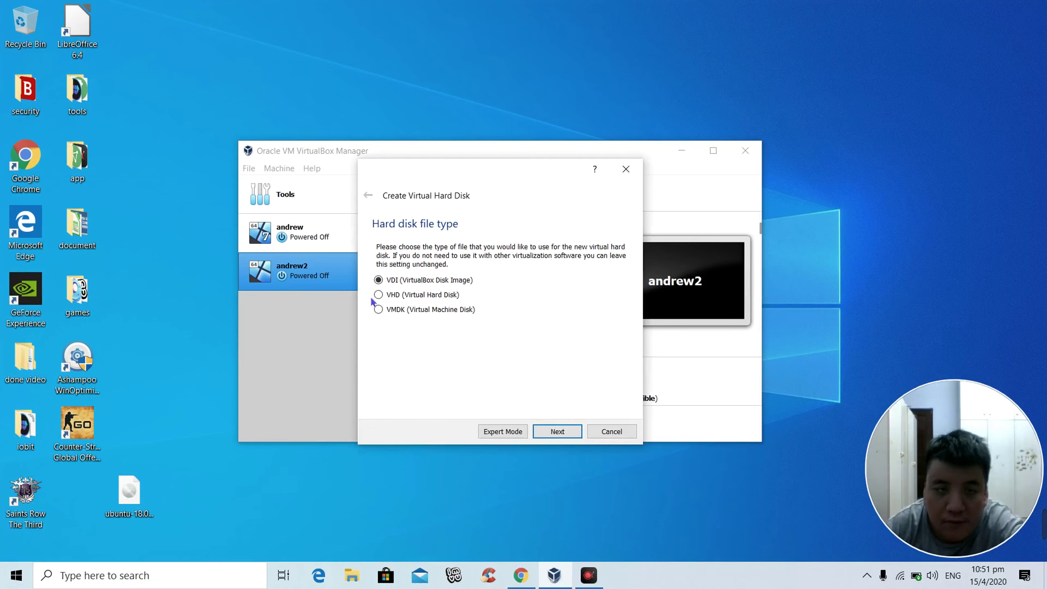
{"action": "left_click", "coordinate": [557, 431]}
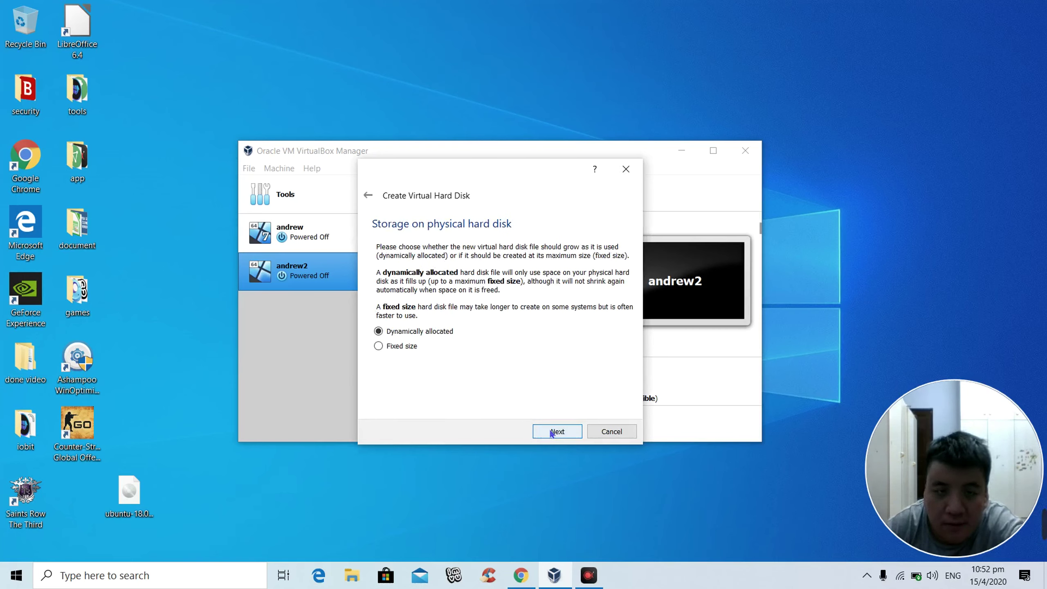
{"action": "left_click", "coordinate": [552, 433]}
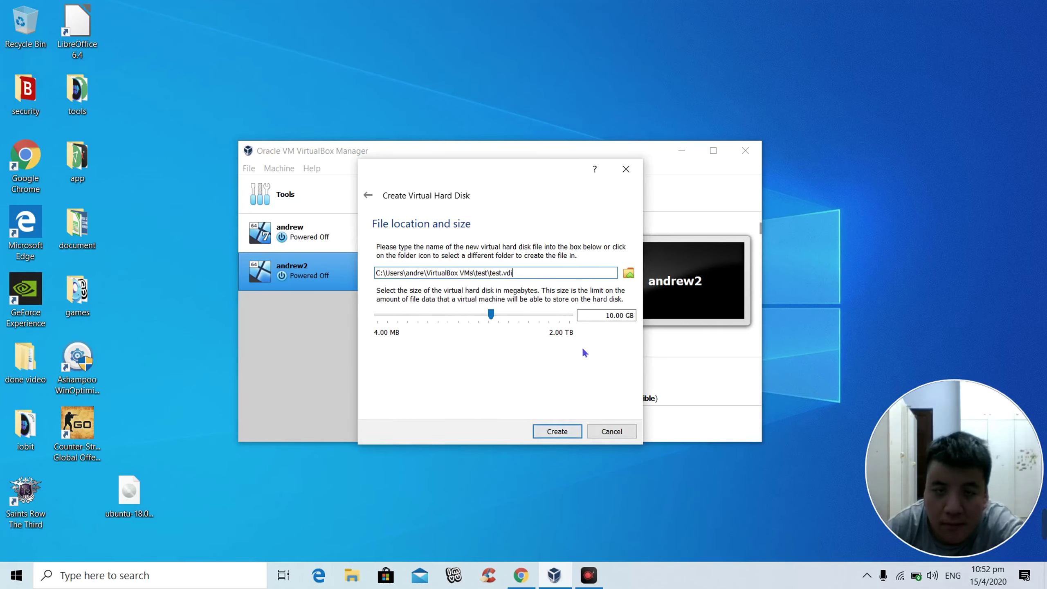
{"action": "left_click", "coordinate": [606, 316]}
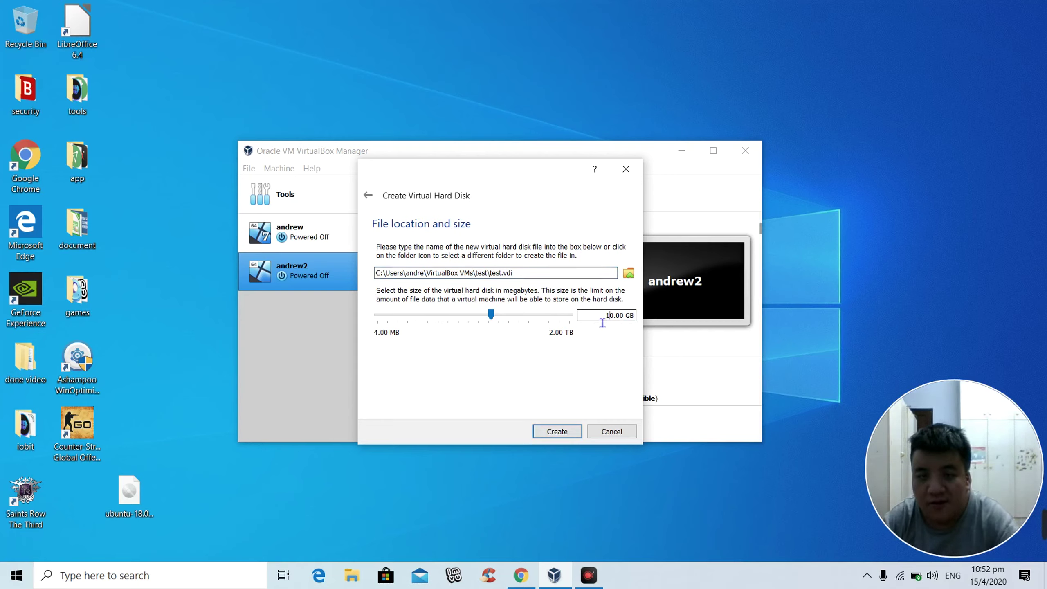
{"action": "key", "text": "Right"}
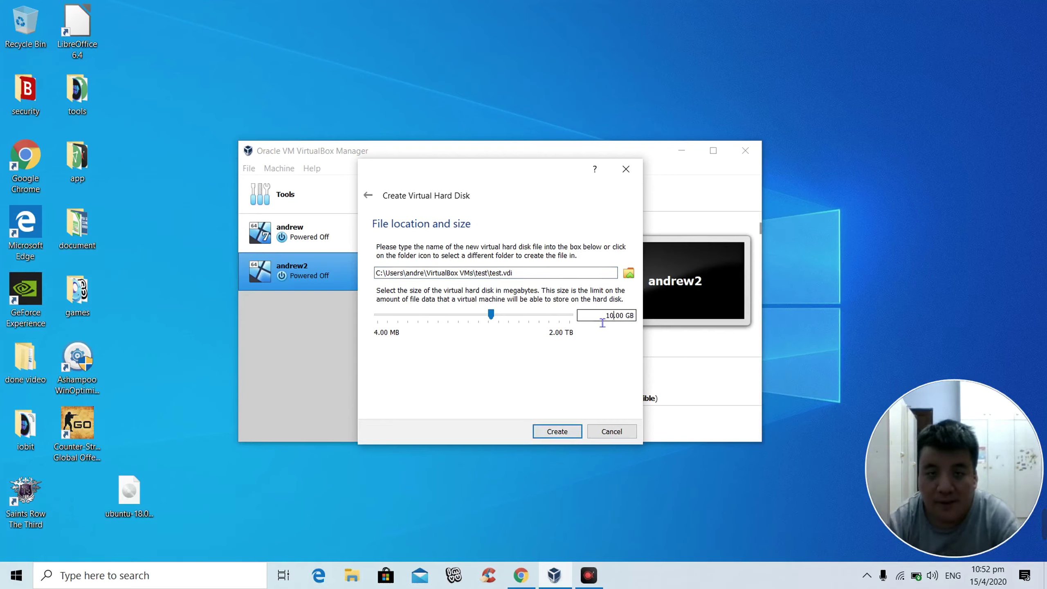
{"action": "key", "text": "BackSpace"}
{"action": "key", "text": "BackSpace"}
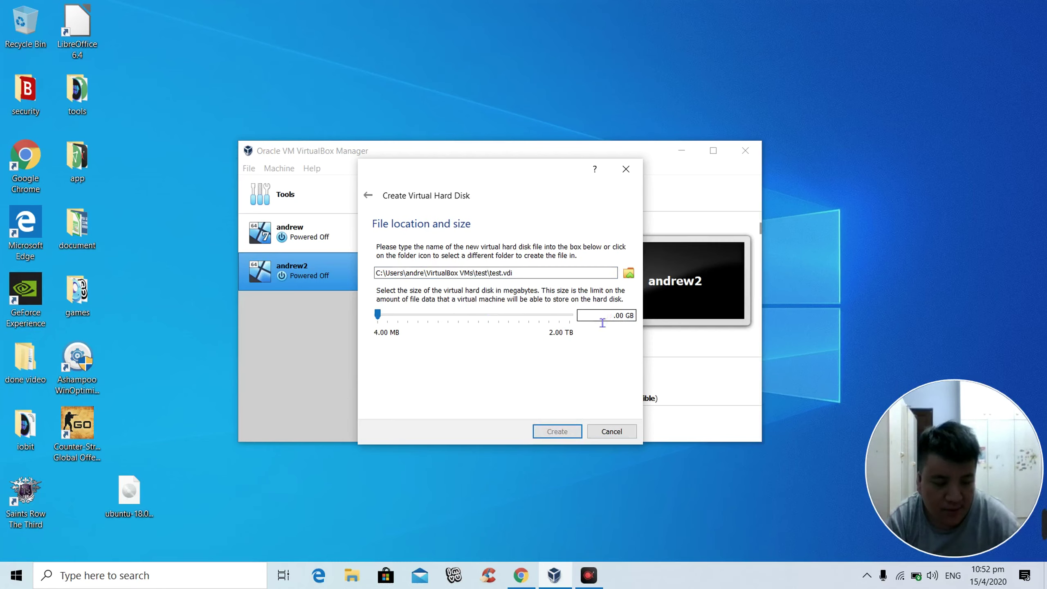
{"action": "type", "text": "20"}
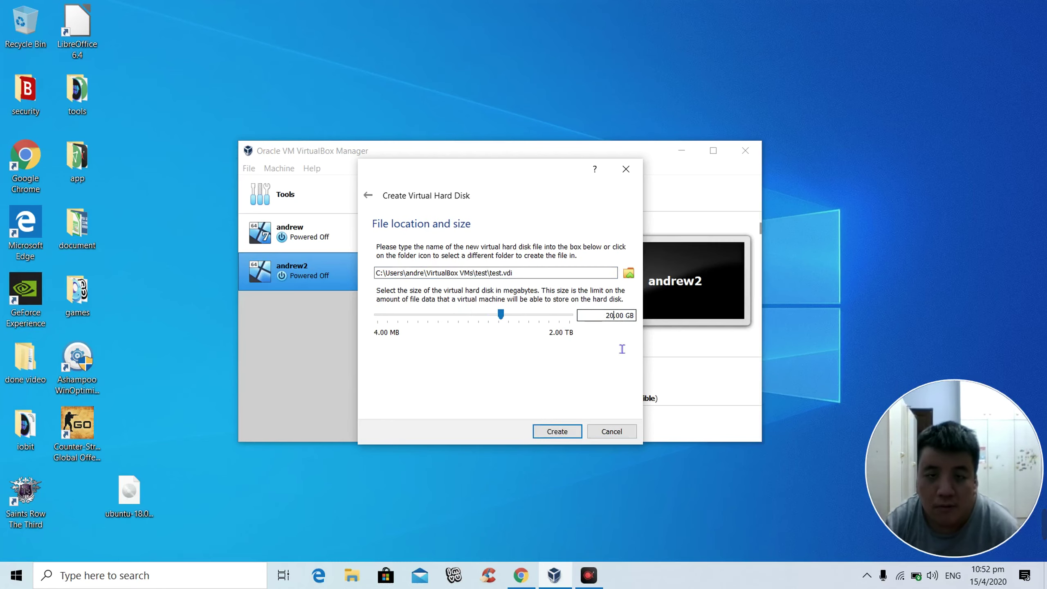
{"action": "left_click", "coordinate": [562, 431]}
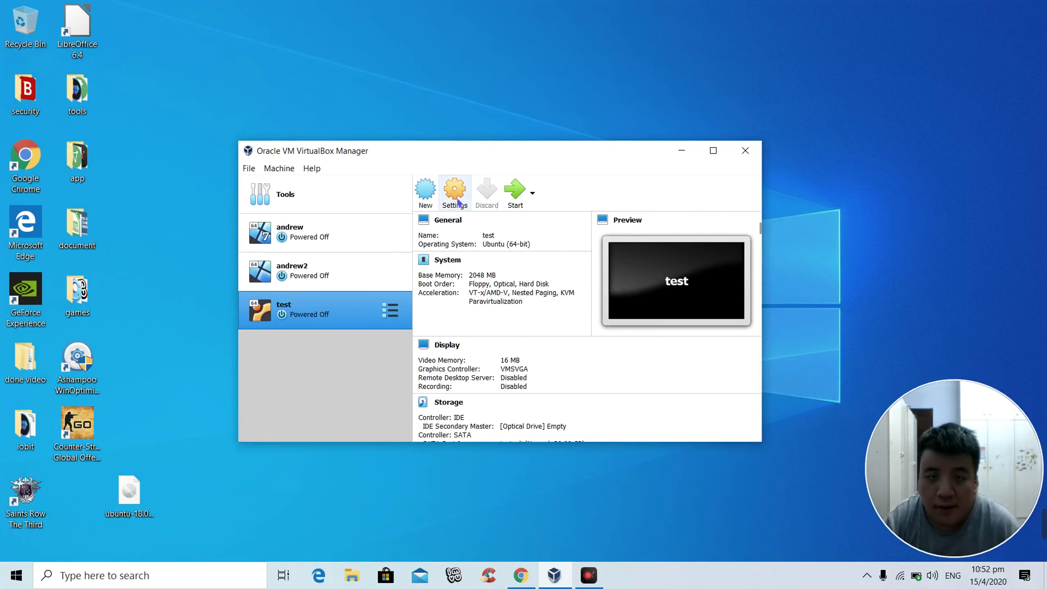
Step: Start the test virtual machine
{"action": "left_click", "coordinate": [511, 193]}
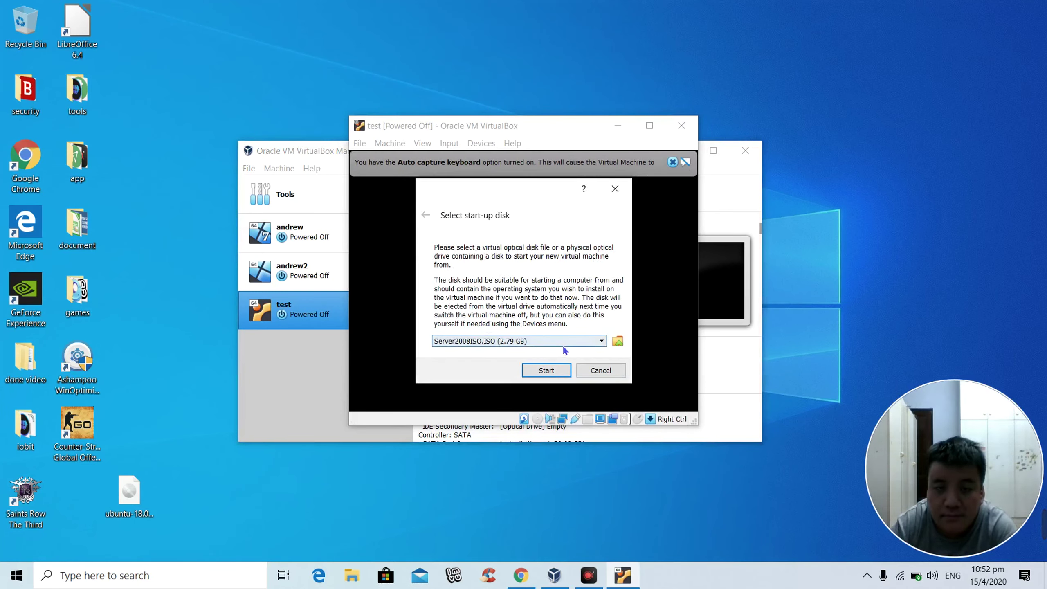
Step: Boot test from the ubuntu-18.04.4-desktop-amd64.iso start-up disk image
{"action": "left_click", "coordinate": [618, 341]}
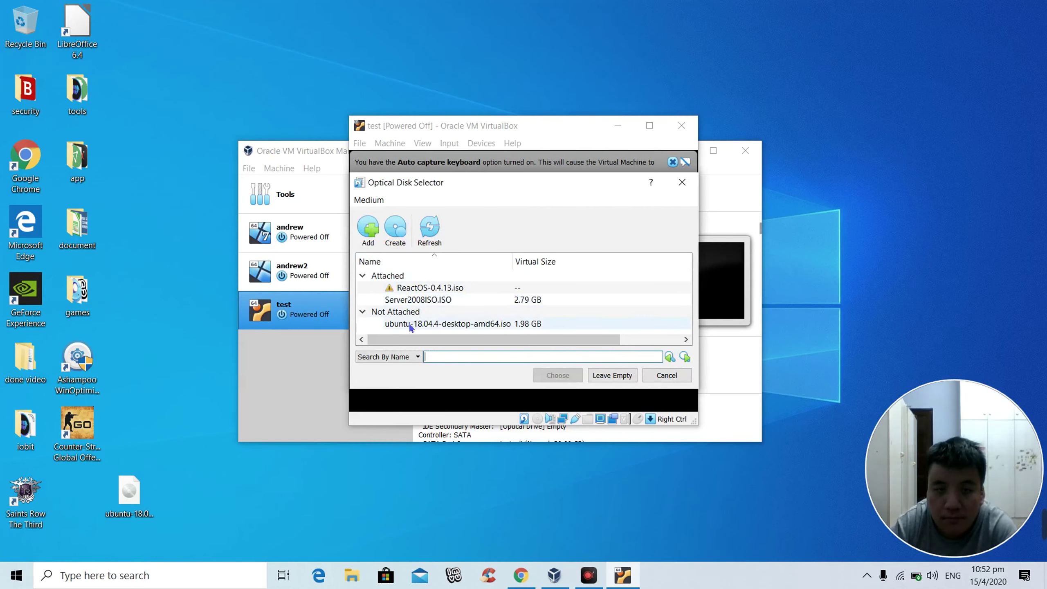
{"action": "left_click", "coordinate": [411, 324]}
{"action": "left_click", "coordinate": [555, 376]}
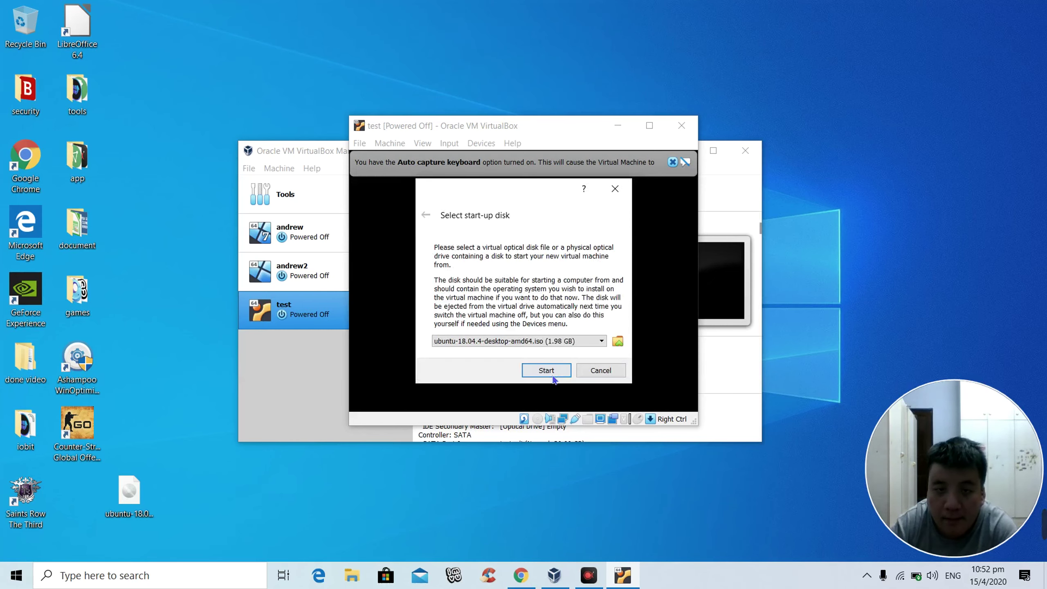
{"action": "left_click", "coordinate": [553, 376]}
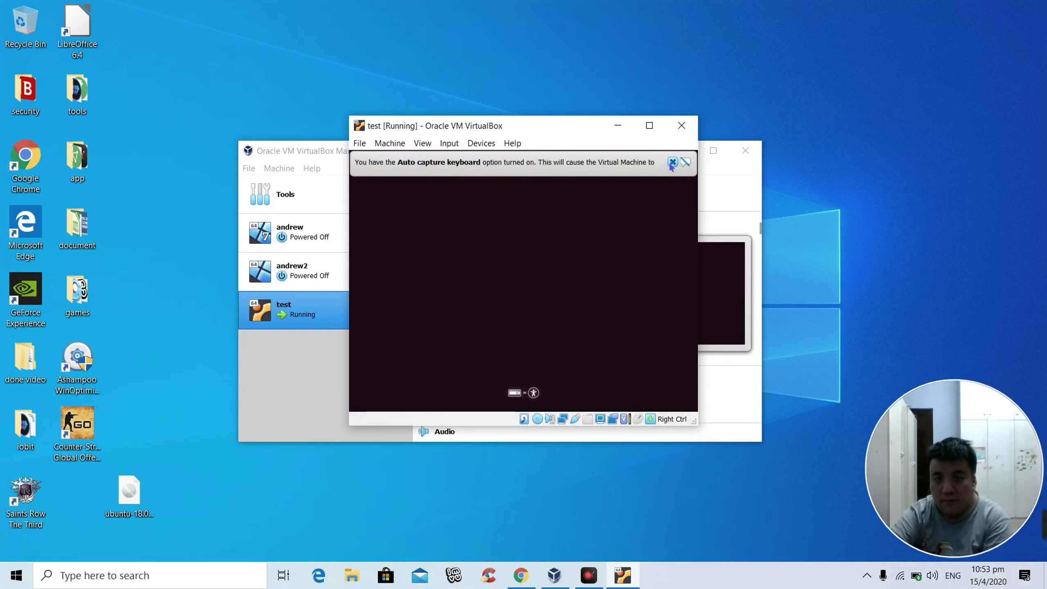
Step: Dismiss the keyboard capture notice, then close the test window choosing 'Power off the machine'
{"action": "left_click", "coordinate": [672, 162]}
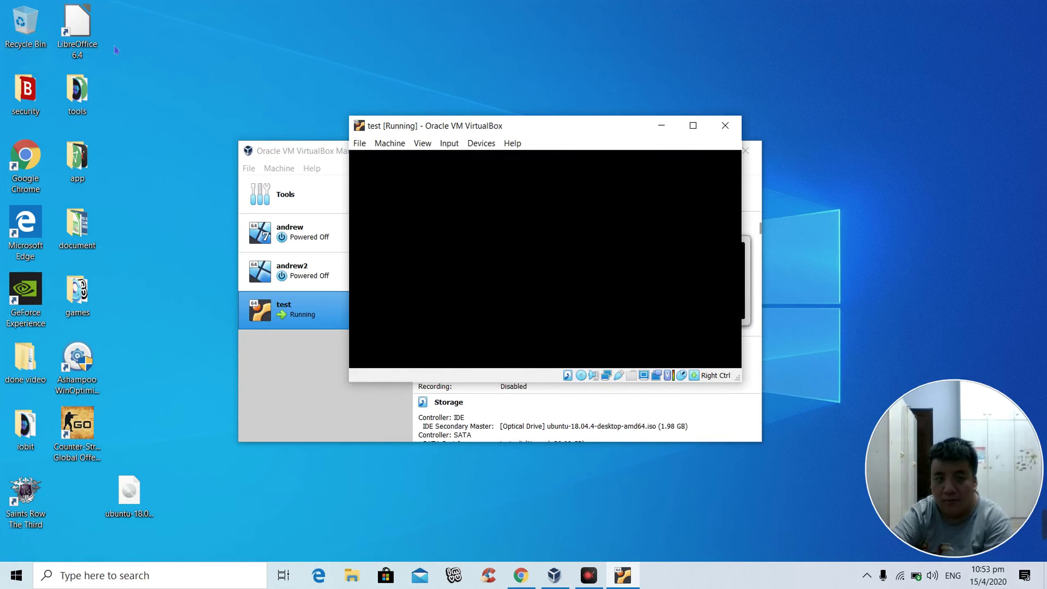
{"action": "left_click", "coordinate": [691, 126]}
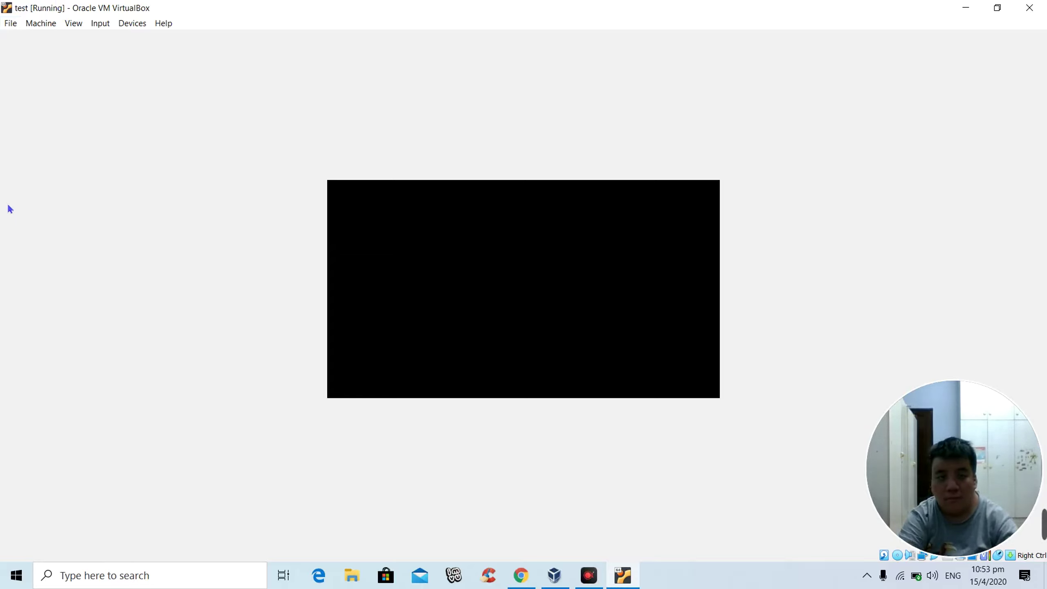
{"action": "left_click", "coordinate": [9, 5]}
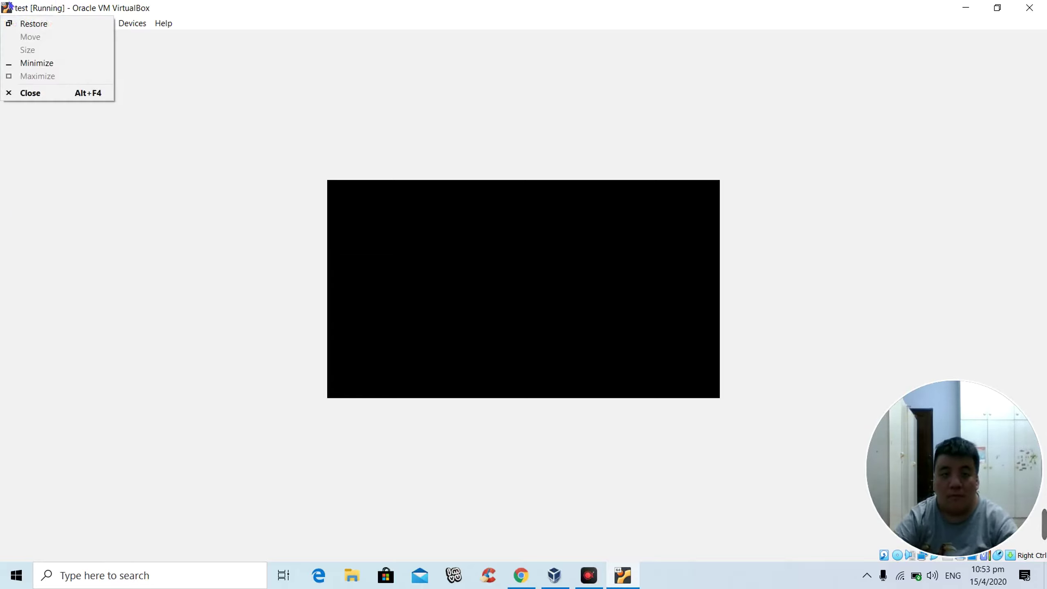
{"action": "left_click", "coordinate": [319, 94]}
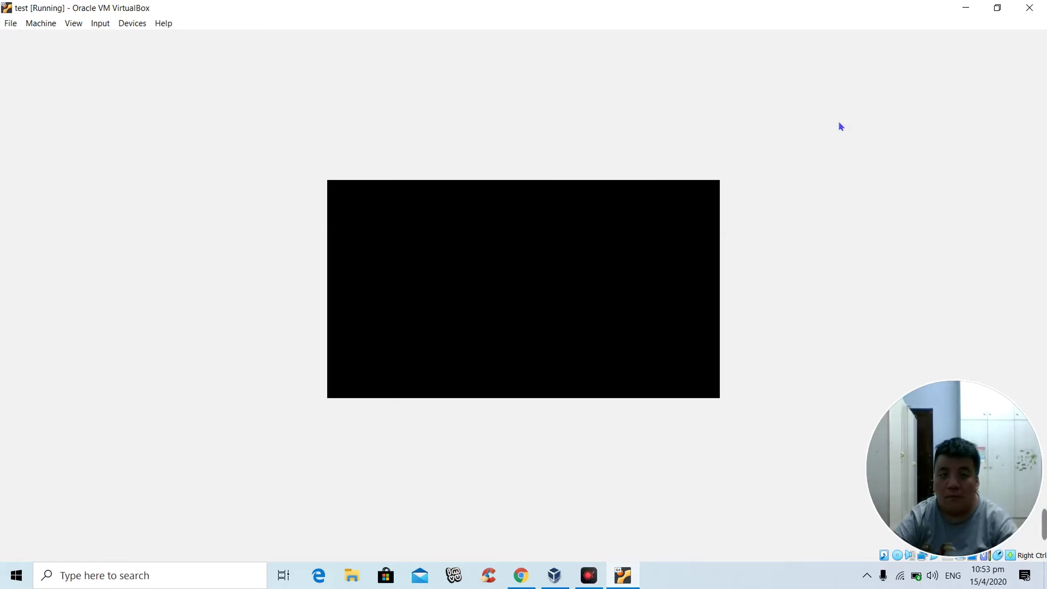
{"action": "left_click", "coordinate": [1029, 8]}
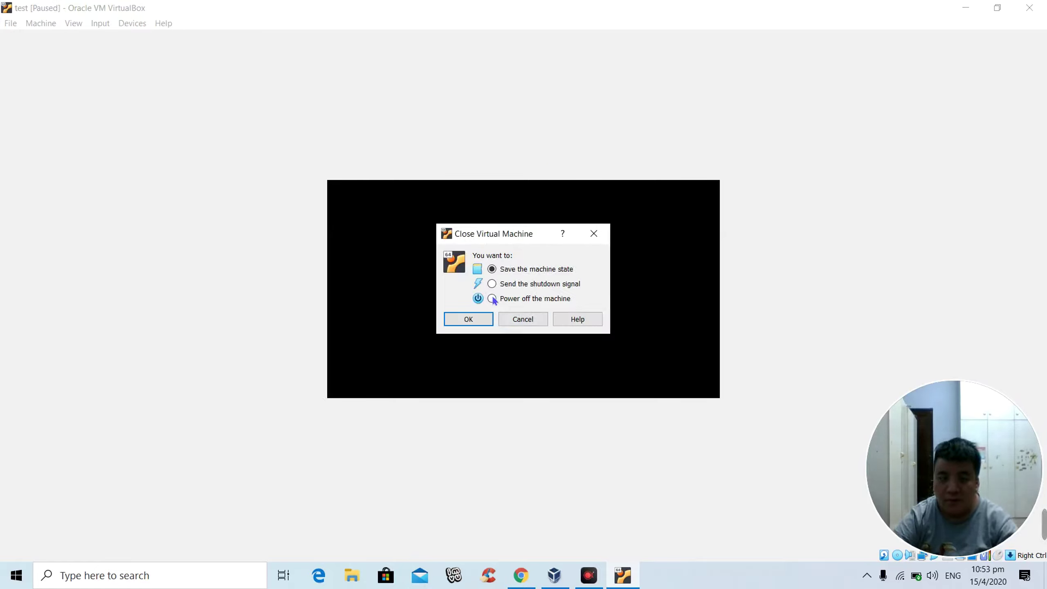
{"action": "left_click", "coordinate": [487, 320]}
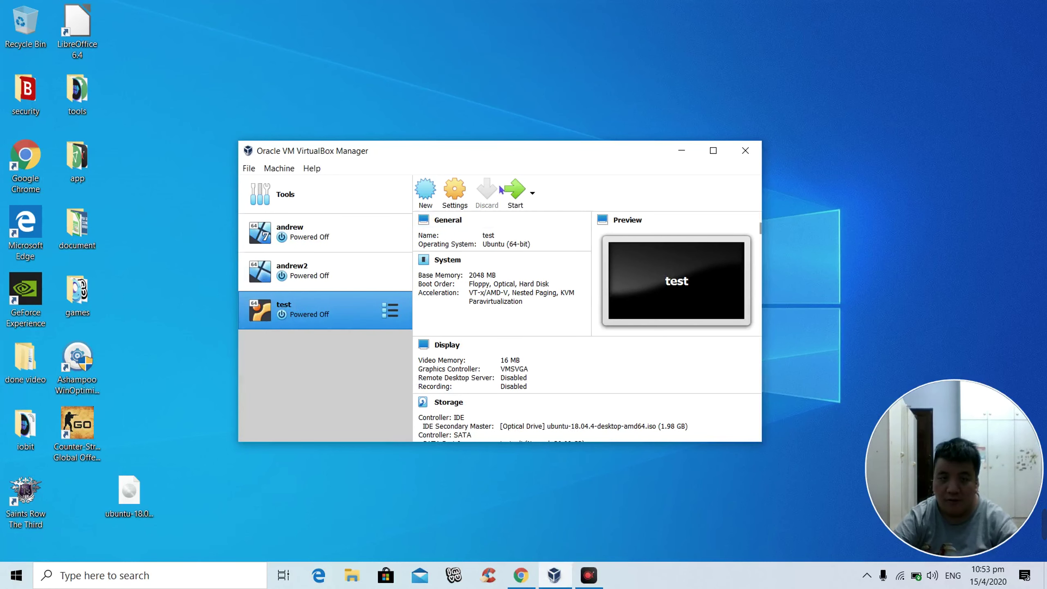
Step: Start a new machine named 'test' with type Linux, version Other Linux (64-bit)
{"action": "left_click", "coordinate": [431, 197]}
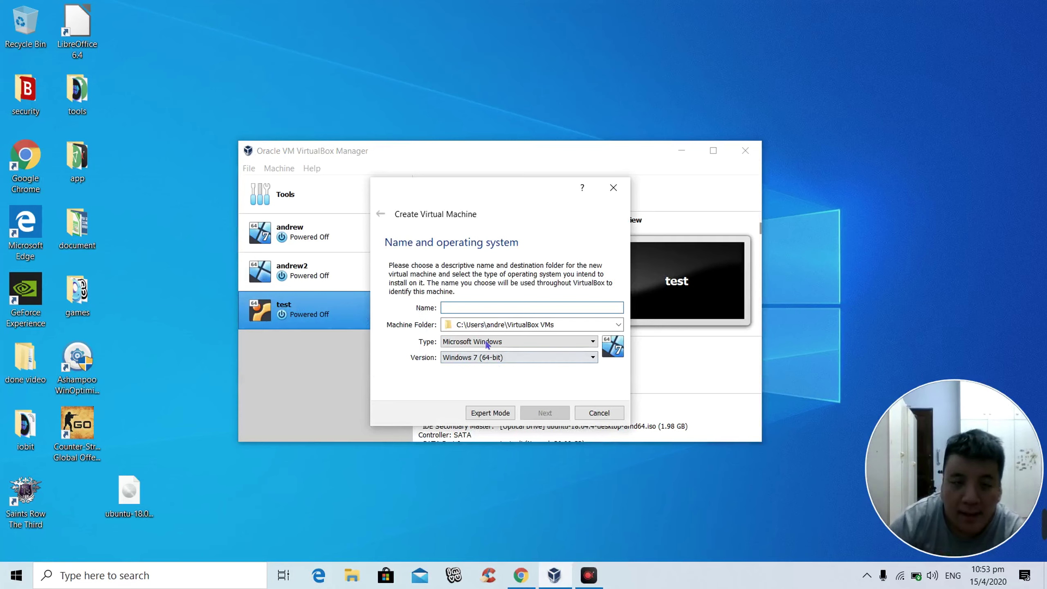
{"action": "left_click", "coordinate": [510, 341]}
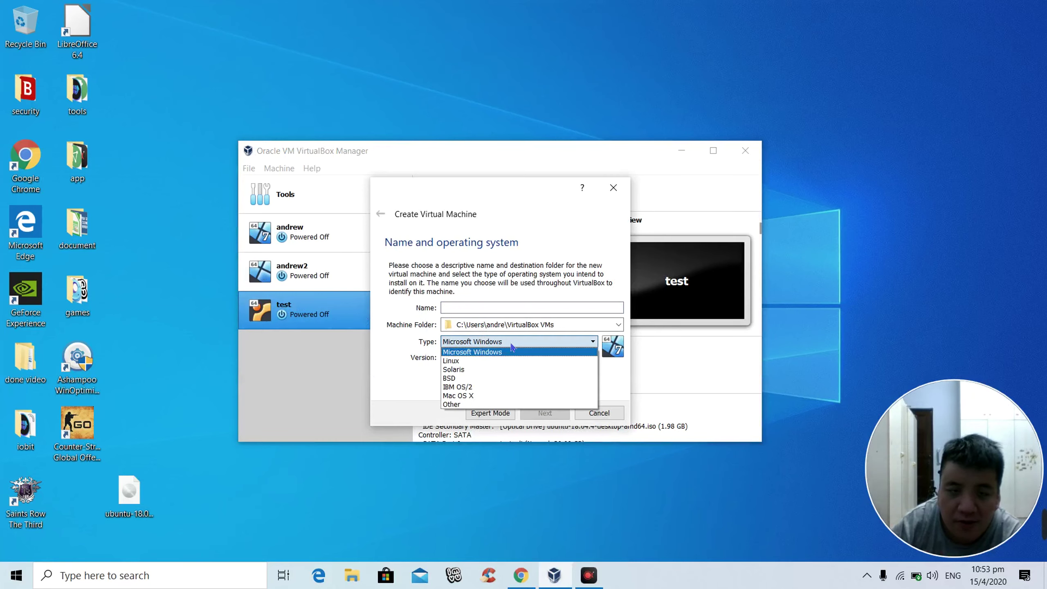
{"action": "left_click", "coordinate": [466, 361]}
{"action": "left_click", "coordinate": [458, 357]}
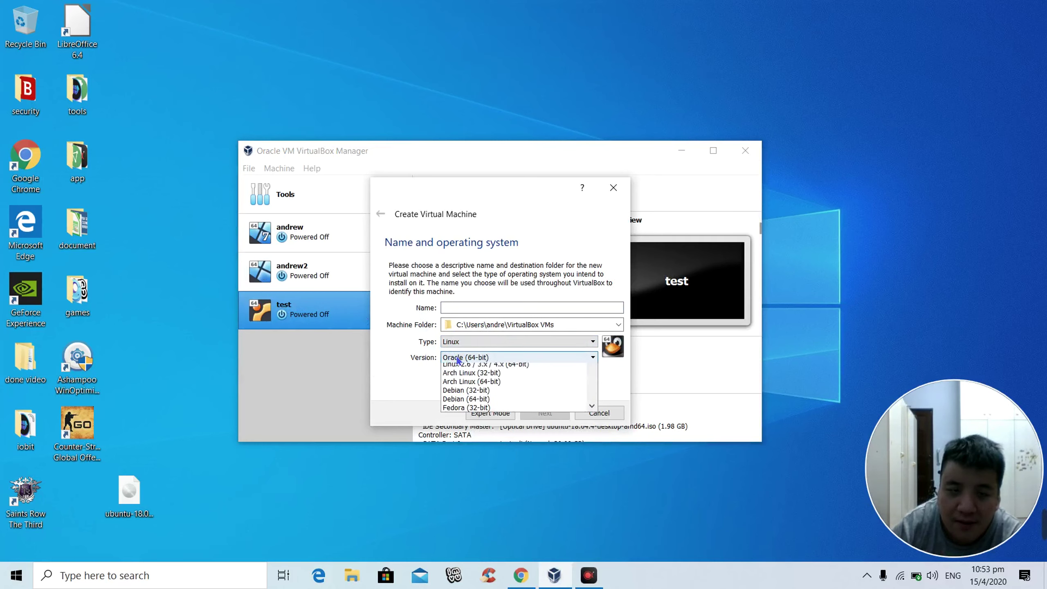
{"action": "scroll", "coordinate": [494, 429], "scroll_direction": "down", "scroll_amount": 3}
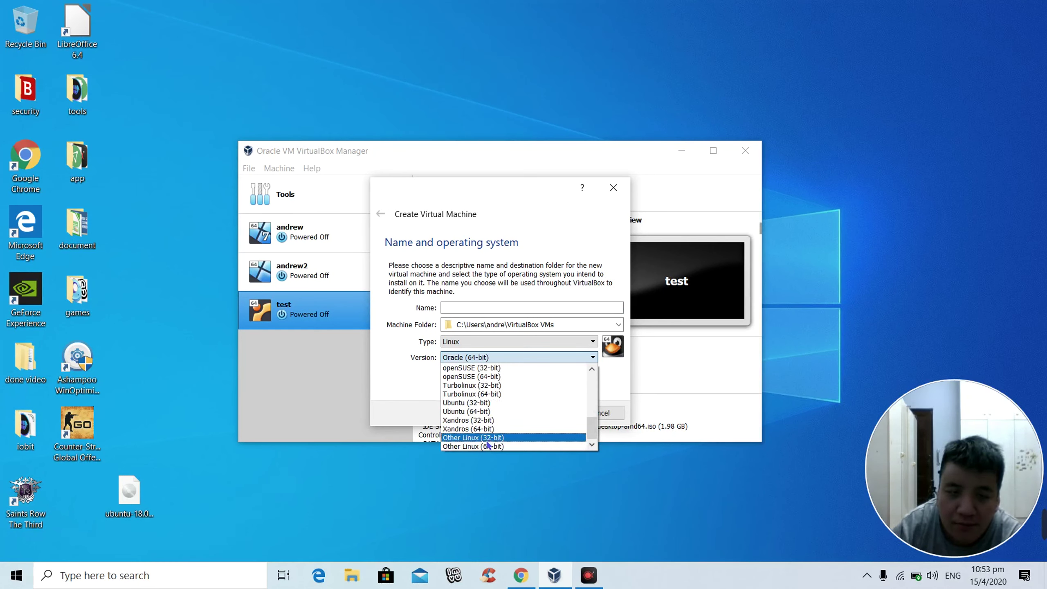
{"action": "left_click", "coordinate": [474, 446]}
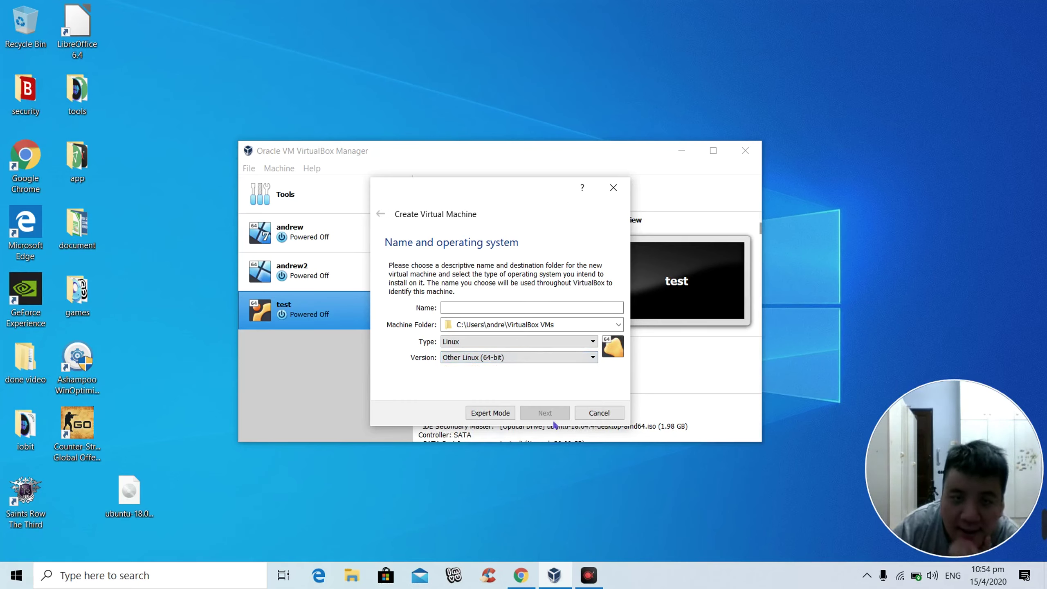
{"action": "left_click", "coordinate": [494, 306]}
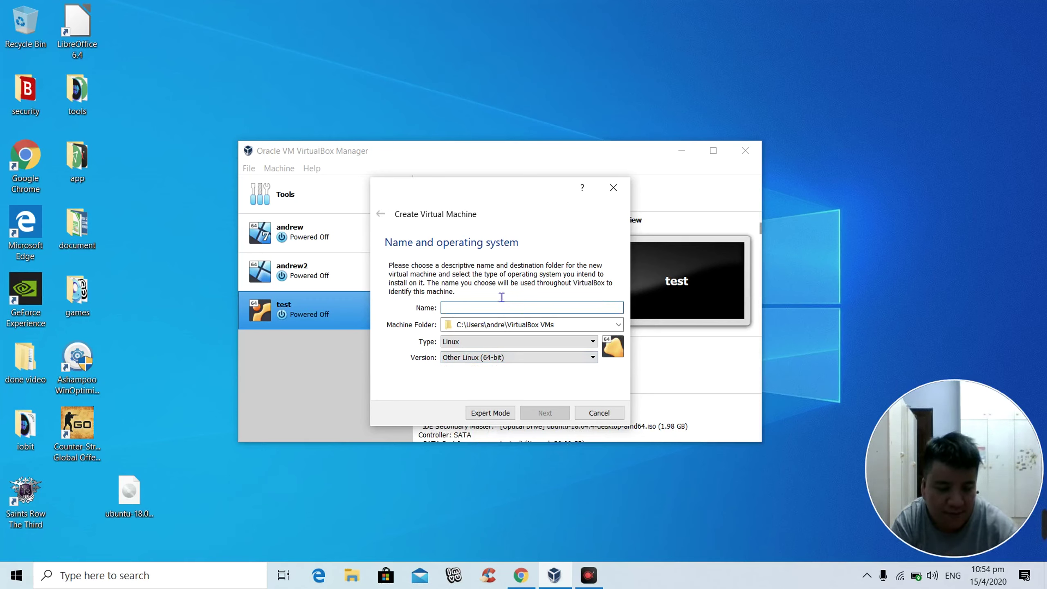
{"action": "type", "text": "test"}
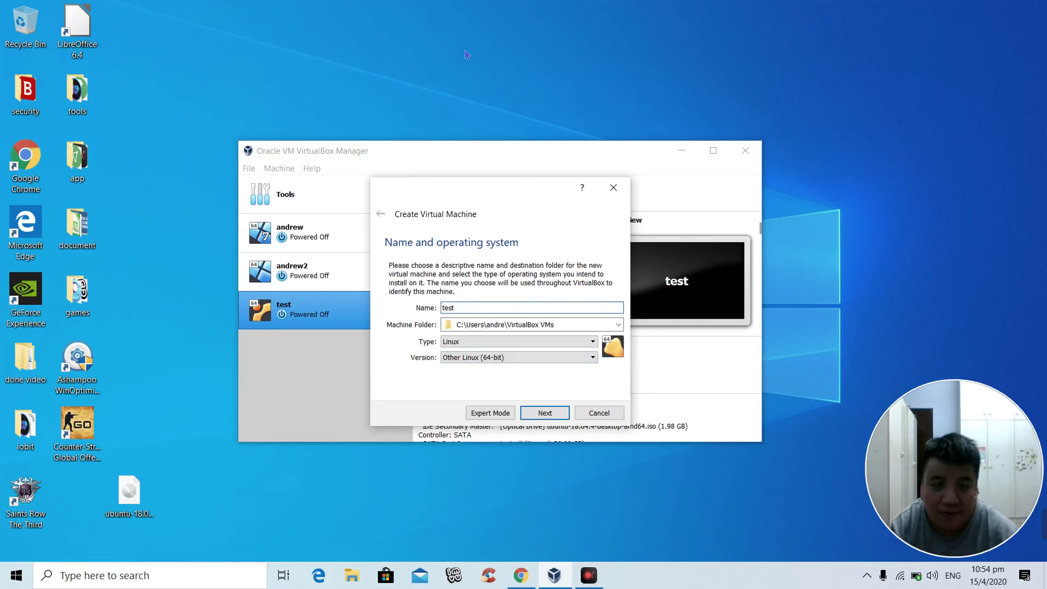
{"action": "left_click", "coordinate": [549, 407]}
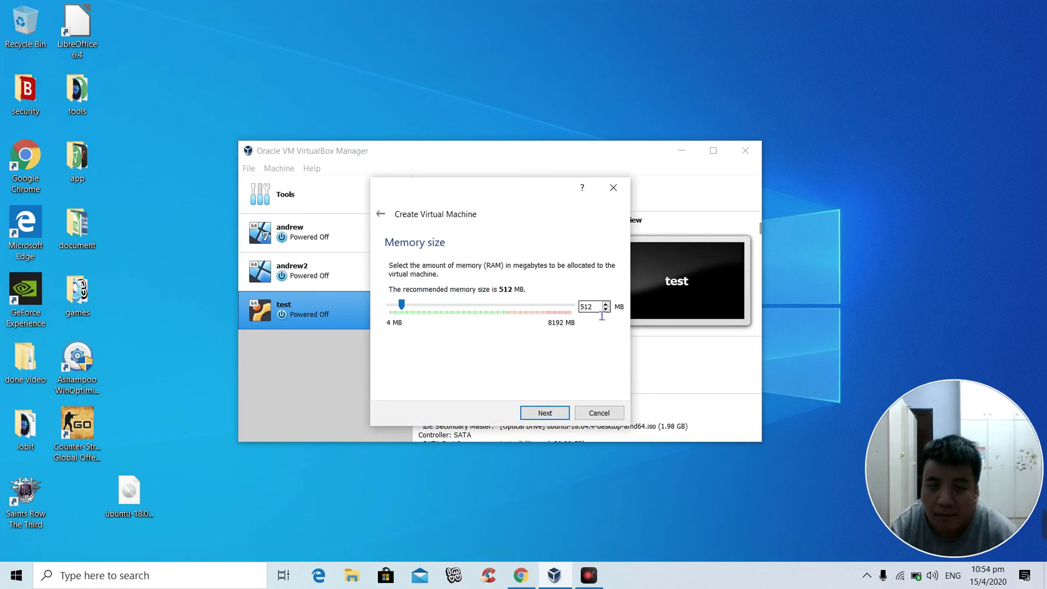
Step: Change its memory from 512 MB to 2048 MB and choose to create a new hard disk
{"action": "left_click_drag", "start_coordinate": [601, 315], "coordinate": [542, 304]}
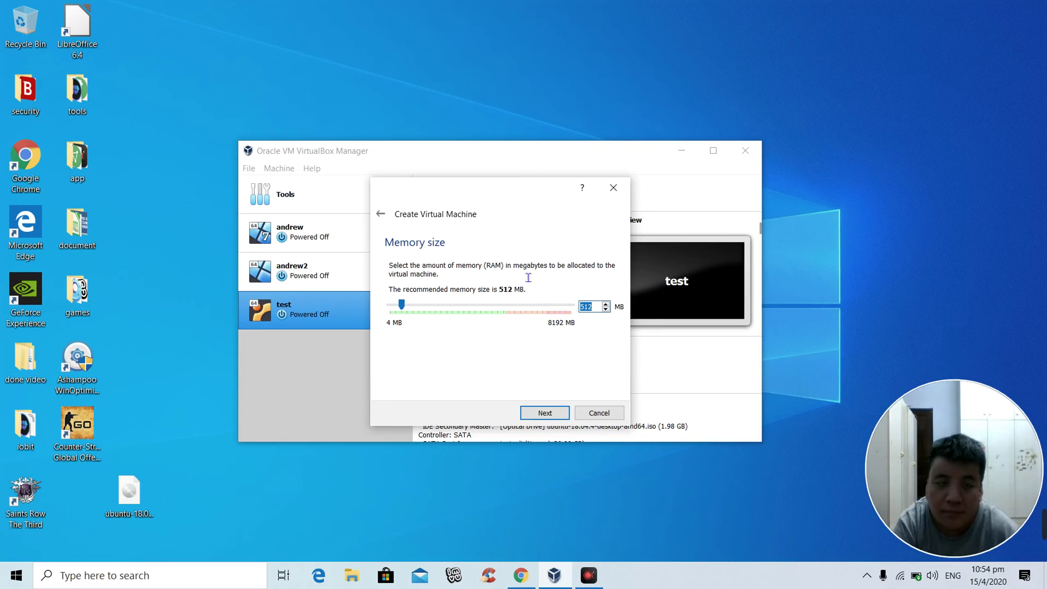
{"action": "key", "text": "BackSpace"}
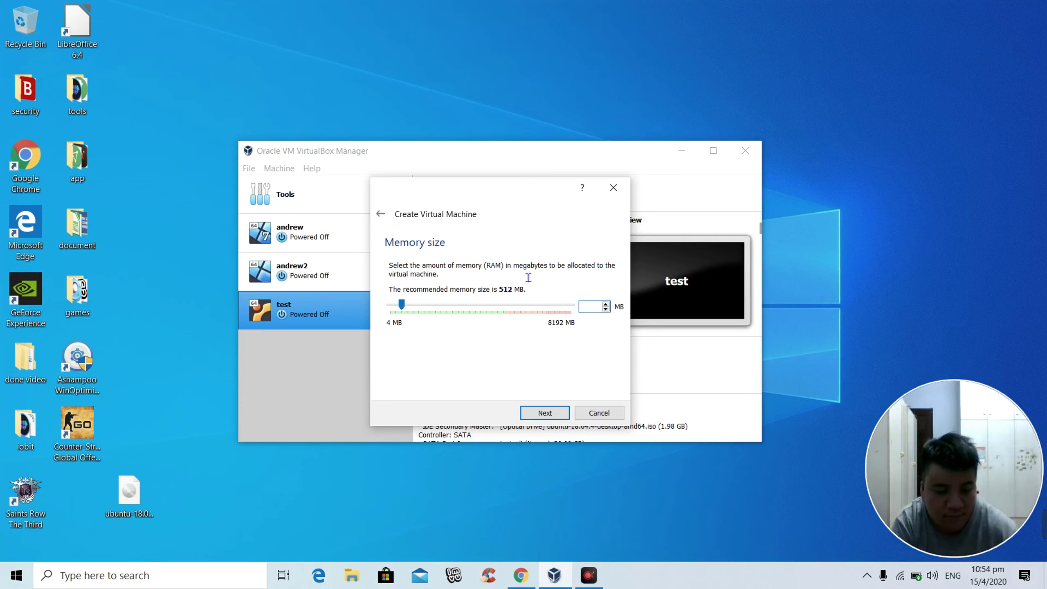
{"action": "type", "text": "204"}
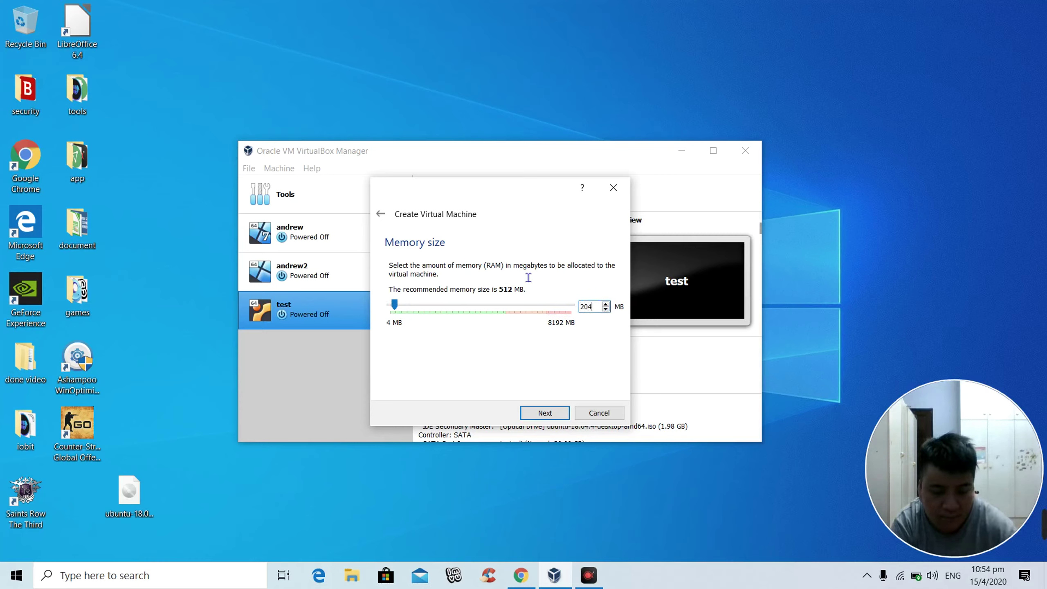
{"action": "type", "text": "8"}
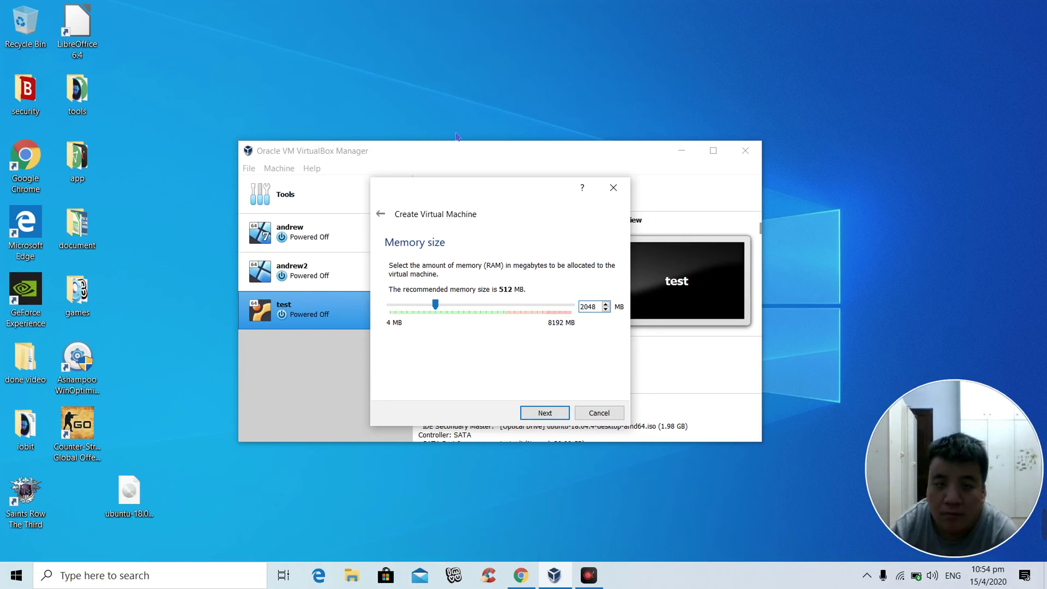
{"action": "left_click", "coordinate": [535, 412]}
{"action": "left_click", "coordinate": [535, 412]}
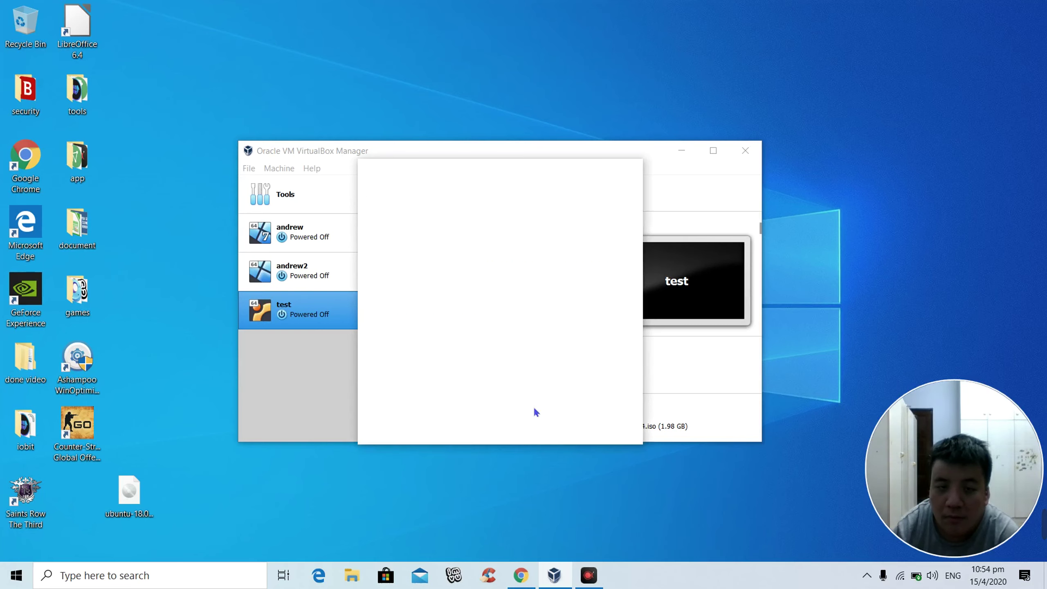
Step: Keep VDI and dynamic allocation, change the disk size from 8.00 GB to 10 GB, and create
{"action": "left_click", "coordinate": [562, 432]}
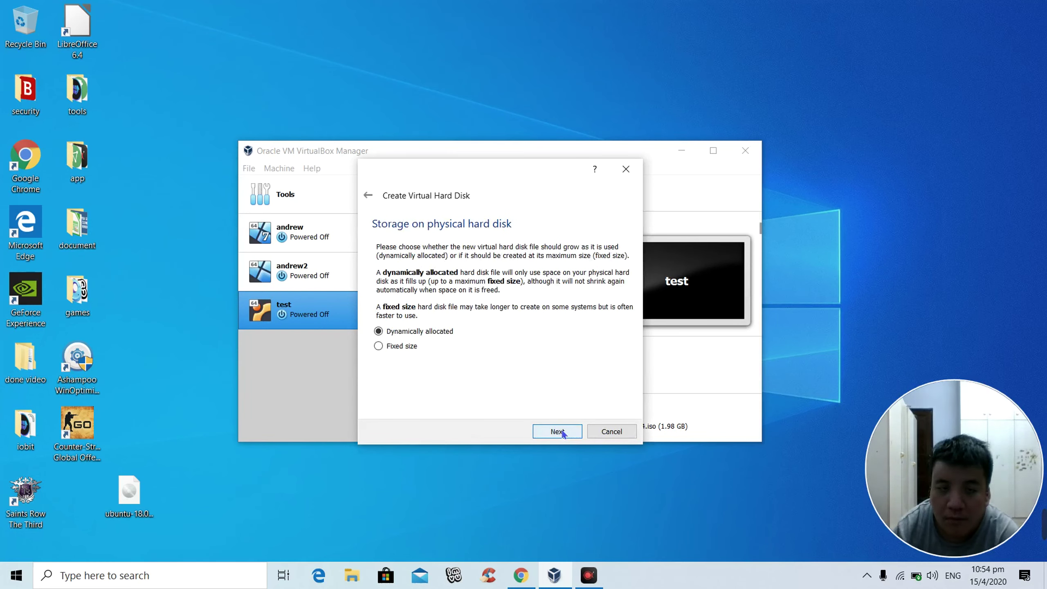
{"action": "left_click", "coordinate": [563, 432]}
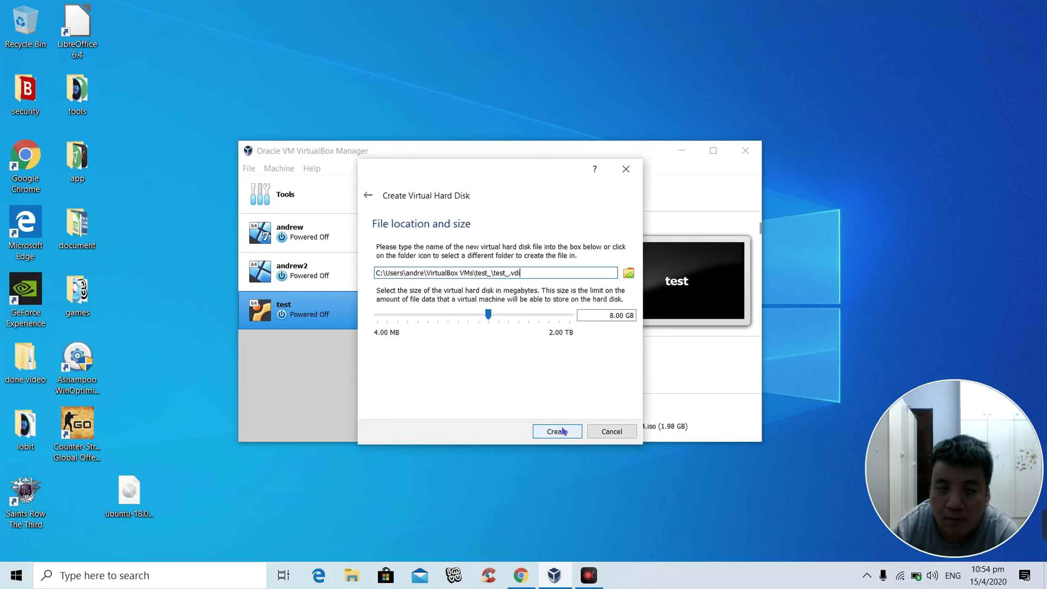
{"action": "left_click", "coordinate": [591, 321]}
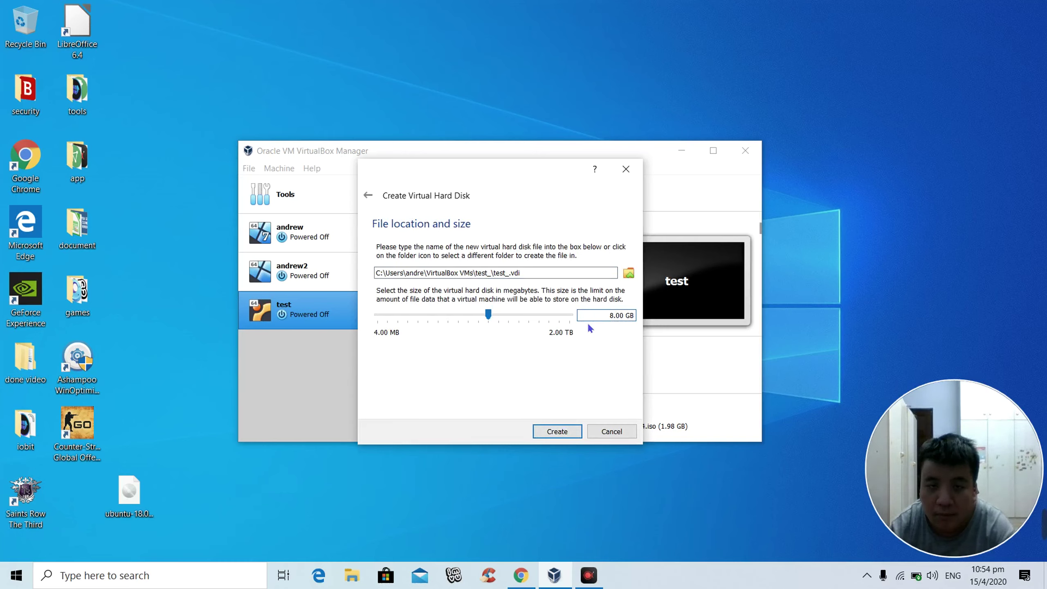
{"action": "key", "text": "BackSpace"}
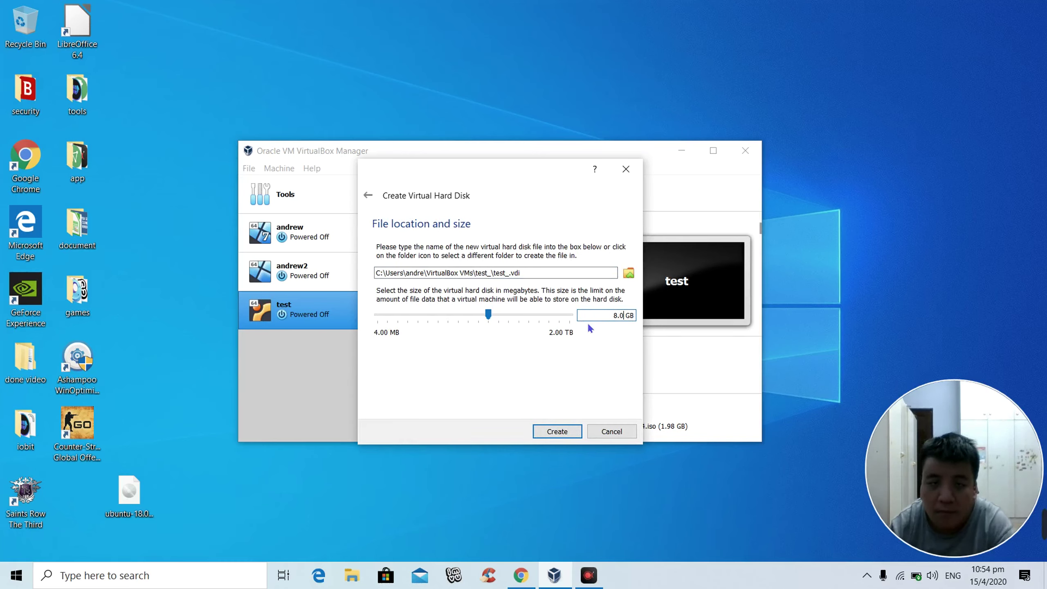
{"action": "key", "text": "BackSpace"}
{"action": "key", "text": "BackSpace"}
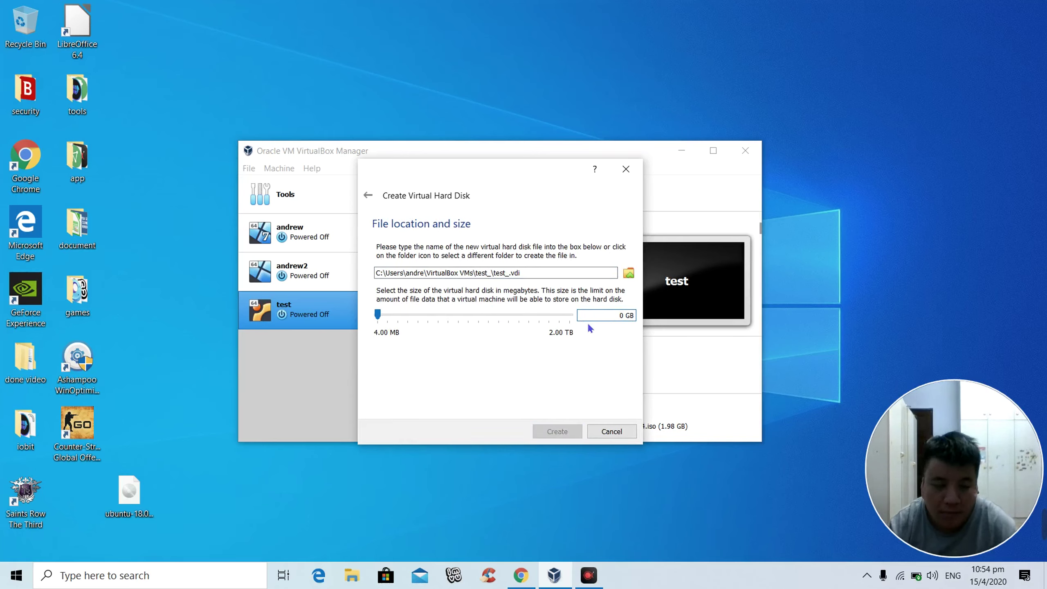
{"action": "type", "text": "1"}
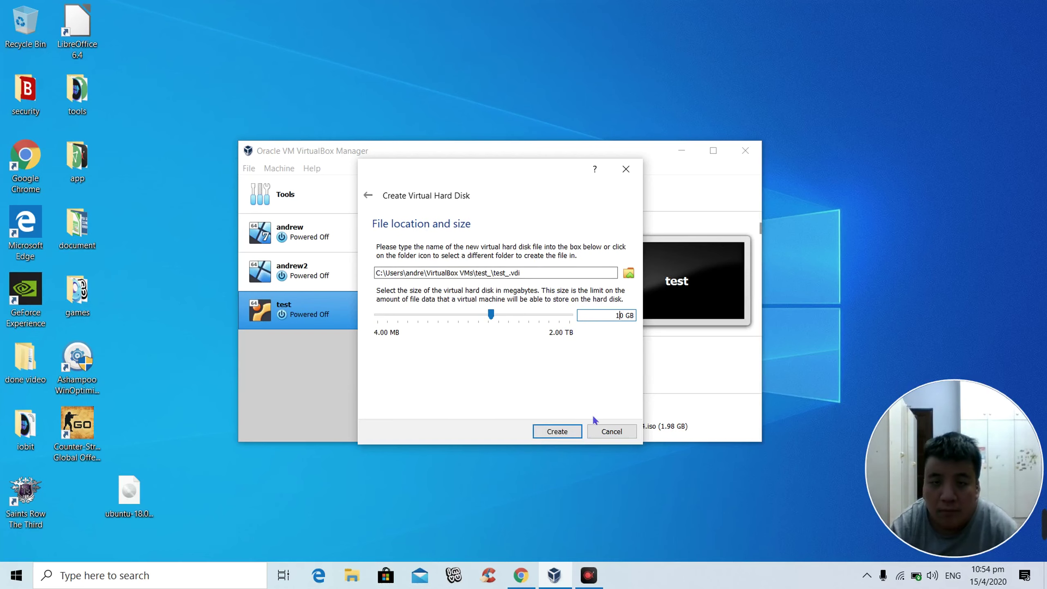
{"action": "left_click", "coordinate": [561, 431]}
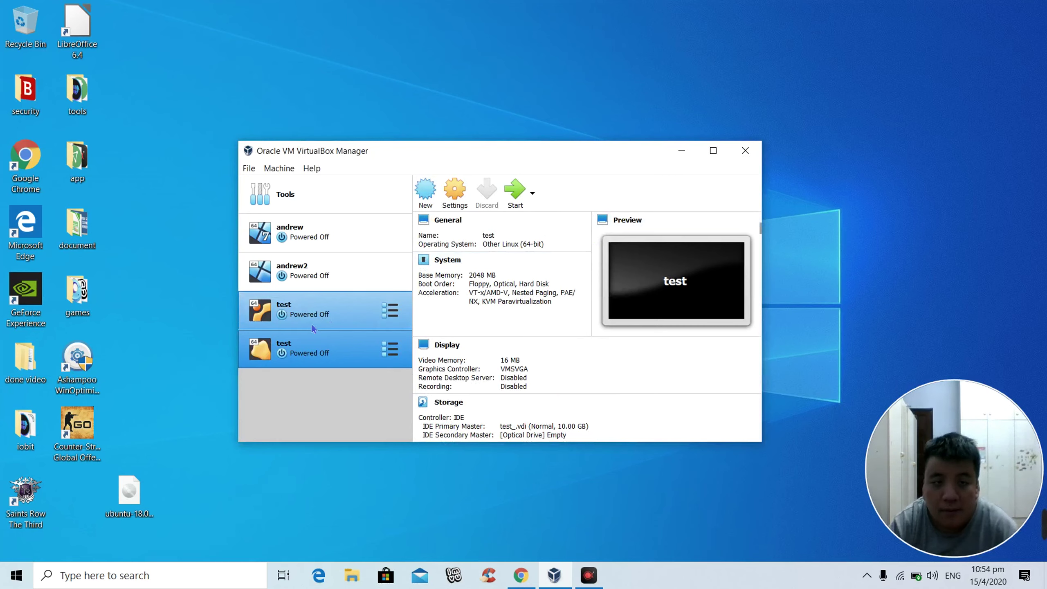
Step: Remove the older Ubuntu 'test' machine from the list only, then start the new test machine
{"action": "left_click", "coordinate": [306, 304]}
{"action": "right_click", "coordinate": [305, 301]}
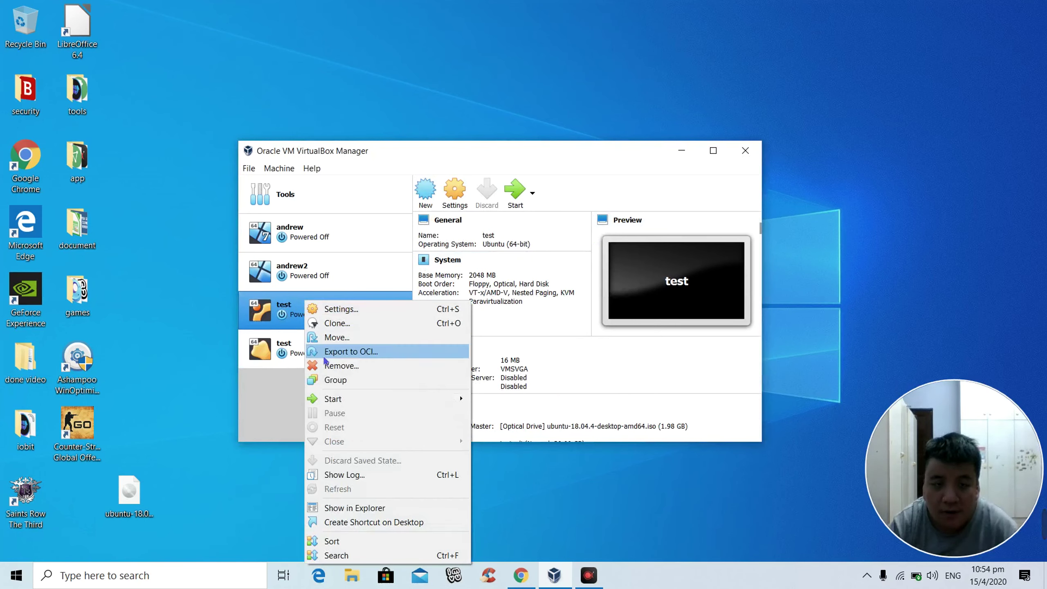
{"action": "left_click", "coordinate": [358, 364]}
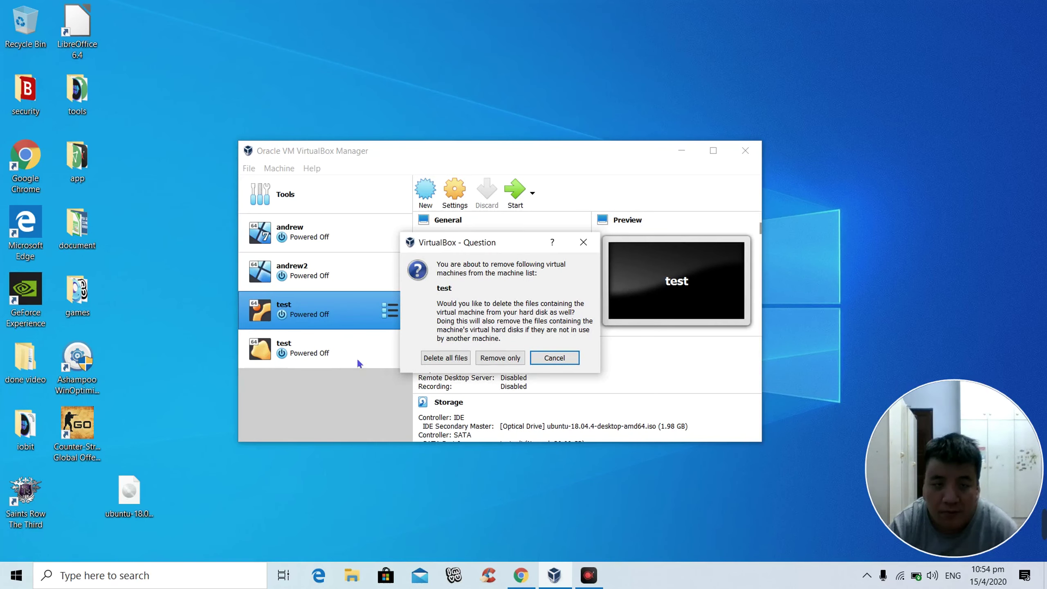
{"action": "left_click", "coordinate": [496, 359]}
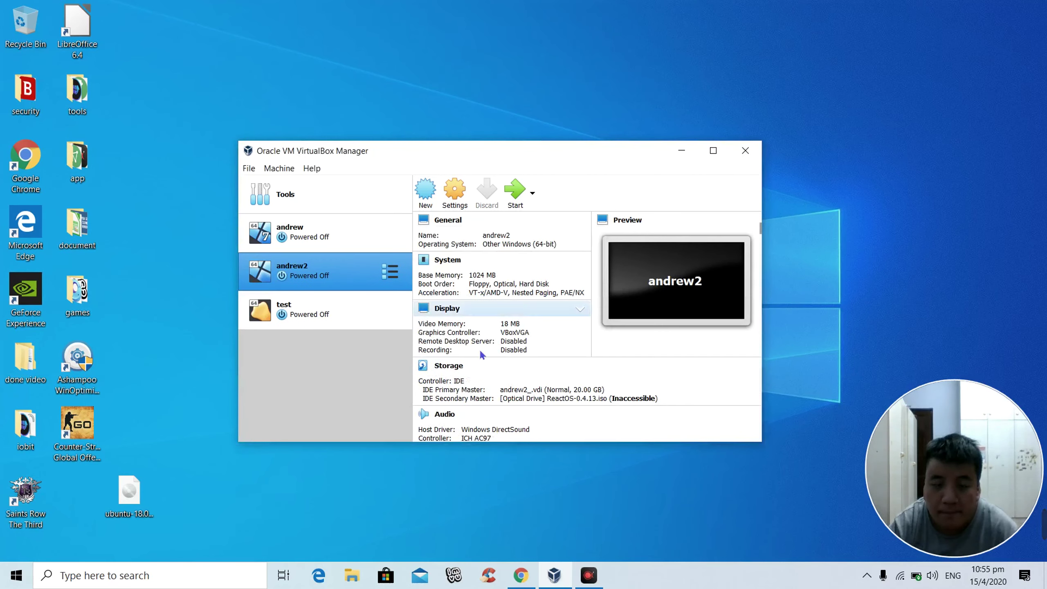
{"action": "left_click", "coordinate": [328, 314]}
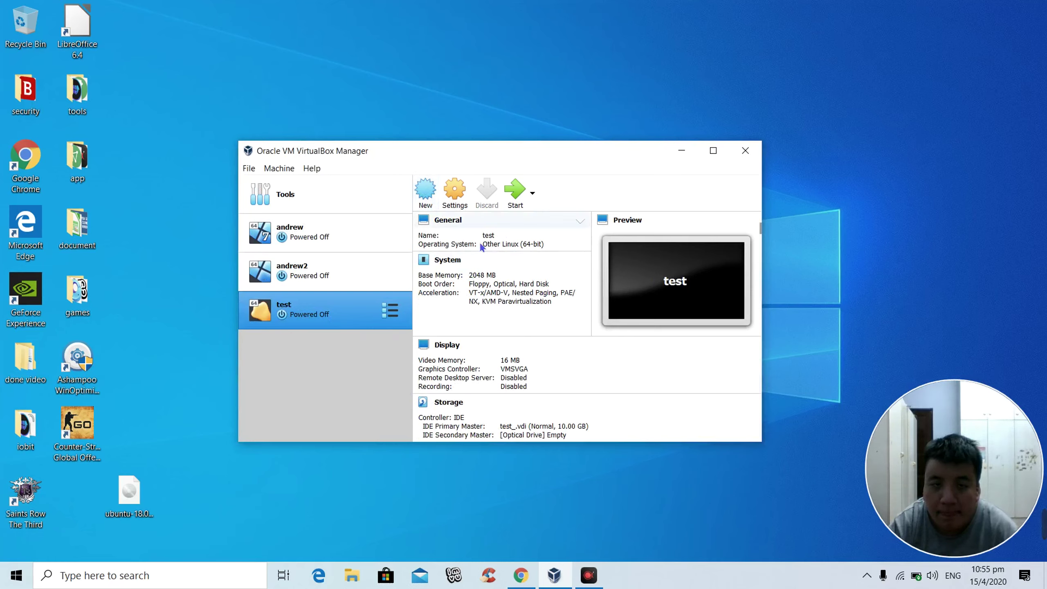
{"action": "left_click", "coordinate": [514, 191]}
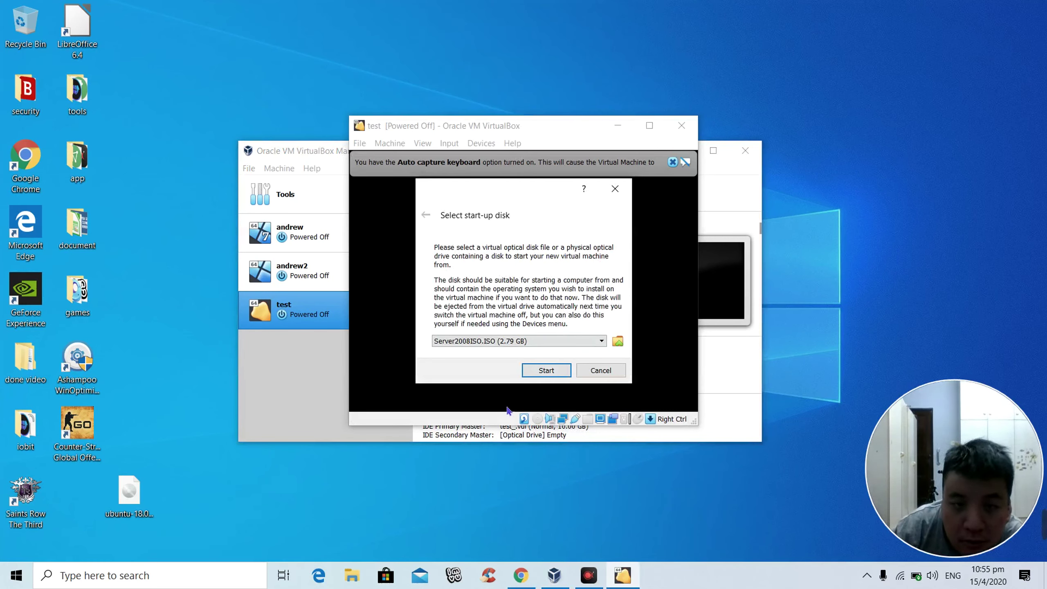
Step: Boot the test machine from the ubuntu-18.04.4-desktop-amd64.iso start-up disk
{"action": "left_click", "coordinate": [617, 345]}
{"action": "left_click", "coordinate": [410, 326]}
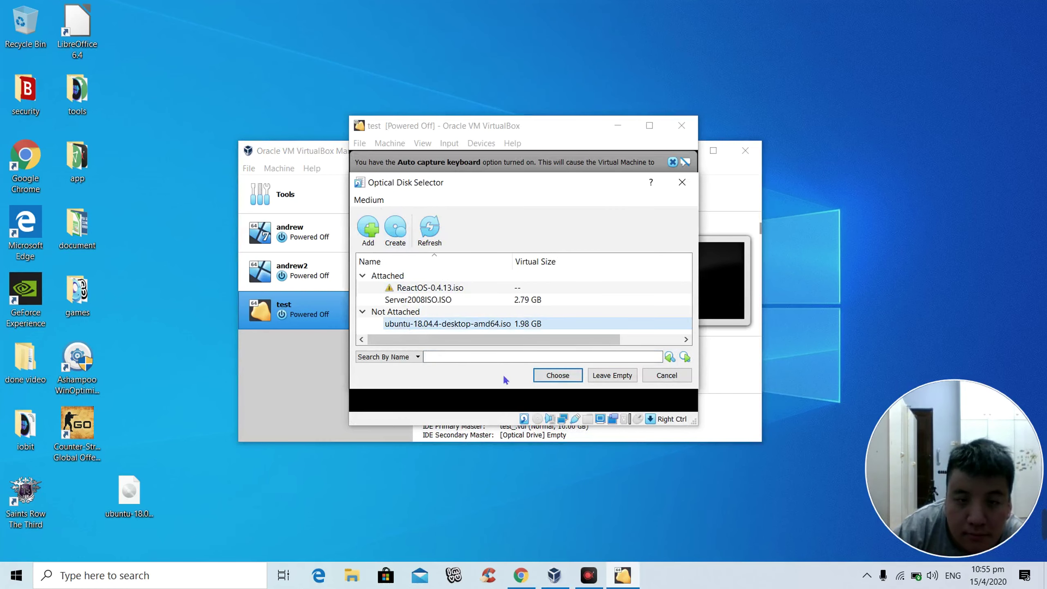
{"action": "left_click", "coordinate": [543, 376]}
{"action": "left_click", "coordinate": [544, 374]}
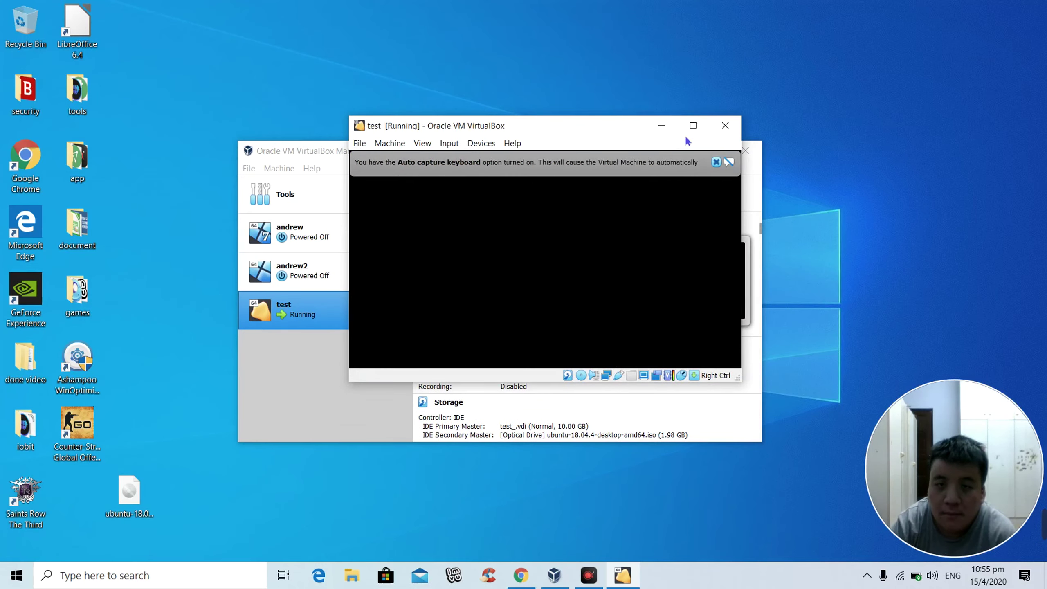
{"action": "left_click", "coordinate": [693, 126]}
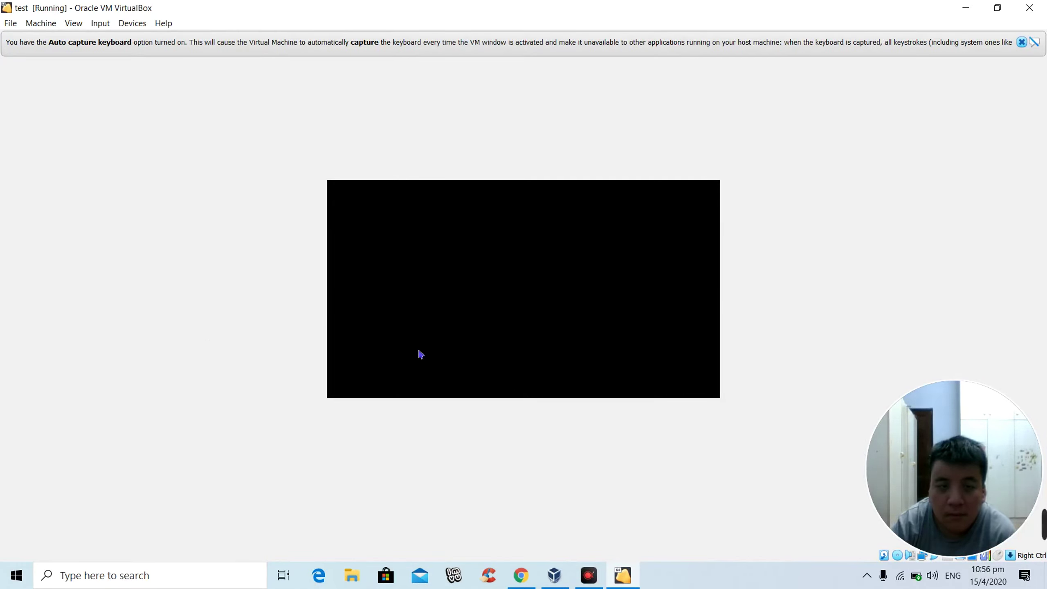
{"action": "left_click", "coordinate": [7, 7]}
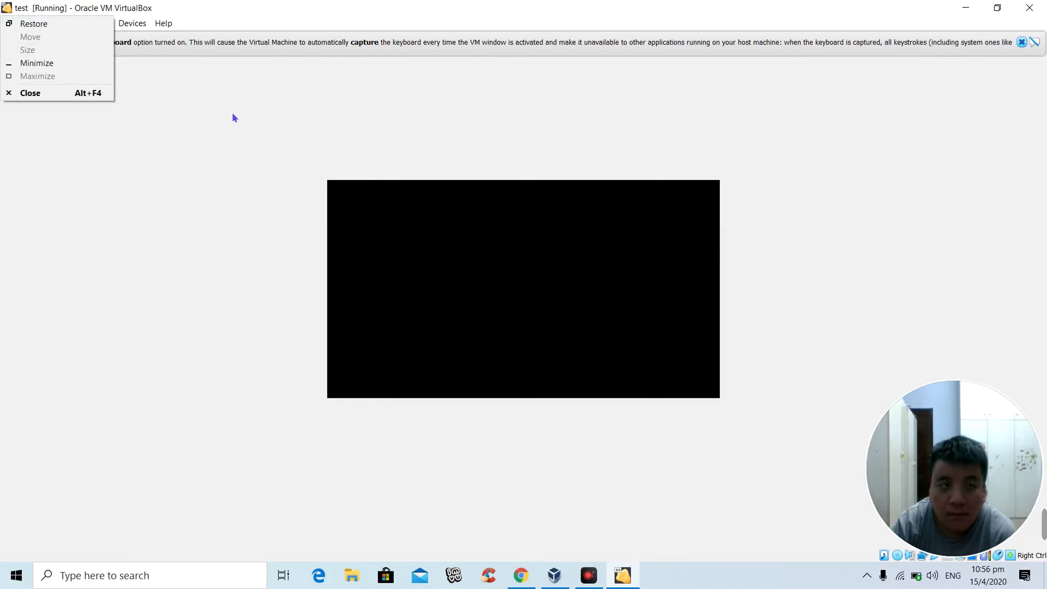
{"action": "left_click", "coordinate": [429, 115]}
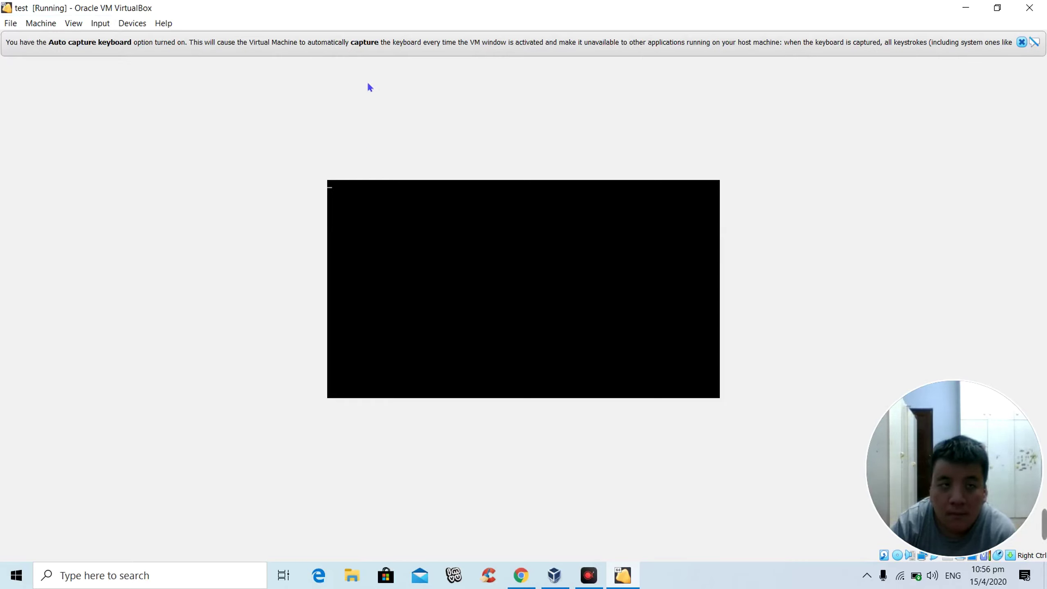
{"action": "left_click", "coordinate": [41, 23]}
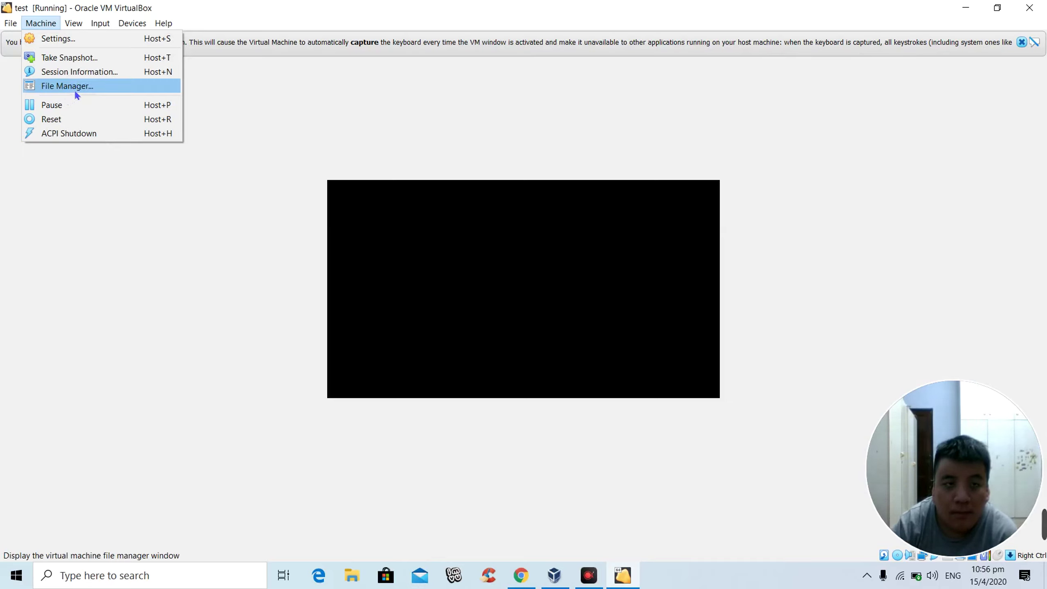
{"action": "mouse_move", "coordinate": [71, 25]}
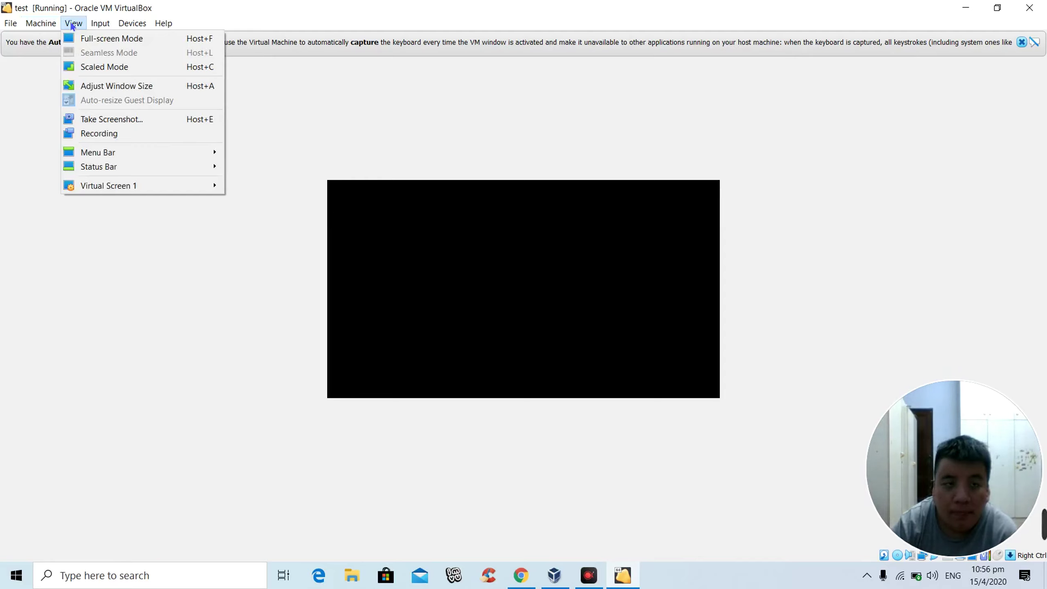
{"action": "mouse_move", "coordinate": [118, 38]}
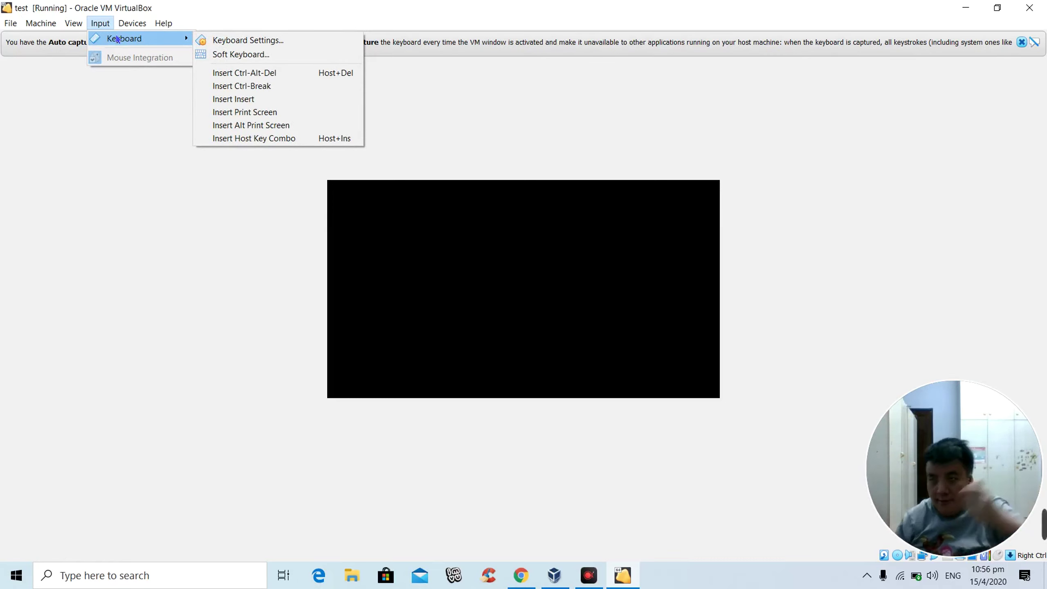
{"action": "key", "text": "Right"}
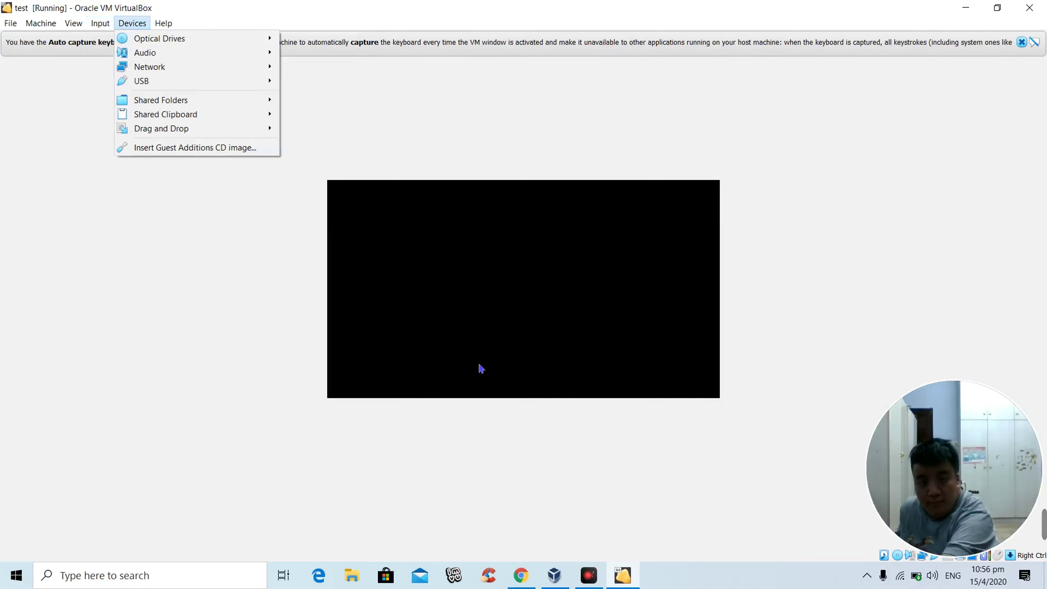
{"action": "left_click", "coordinate": [479, 367]}
{"action": "key", "text": "alt+space"}
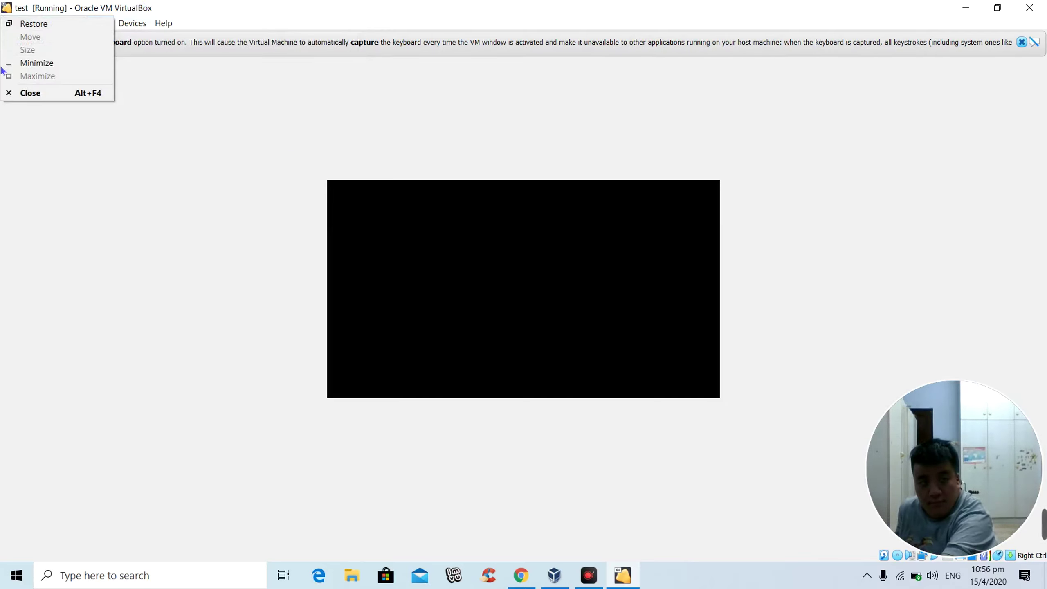
{"action": "left_click", "coordinate": [155, 262]}
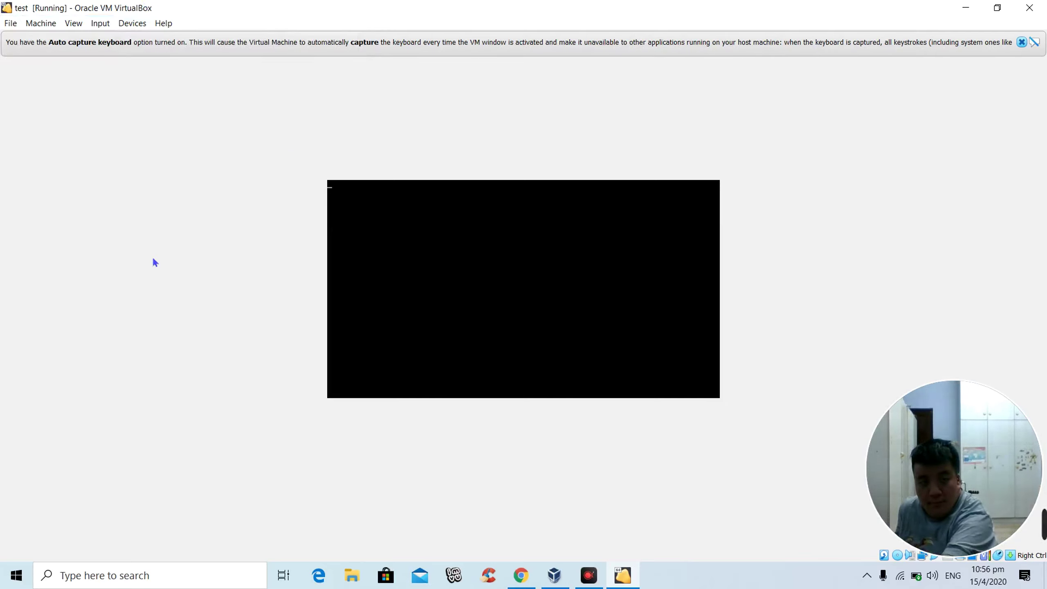
{"action": "double_click", "coordinate": [119, 6]}
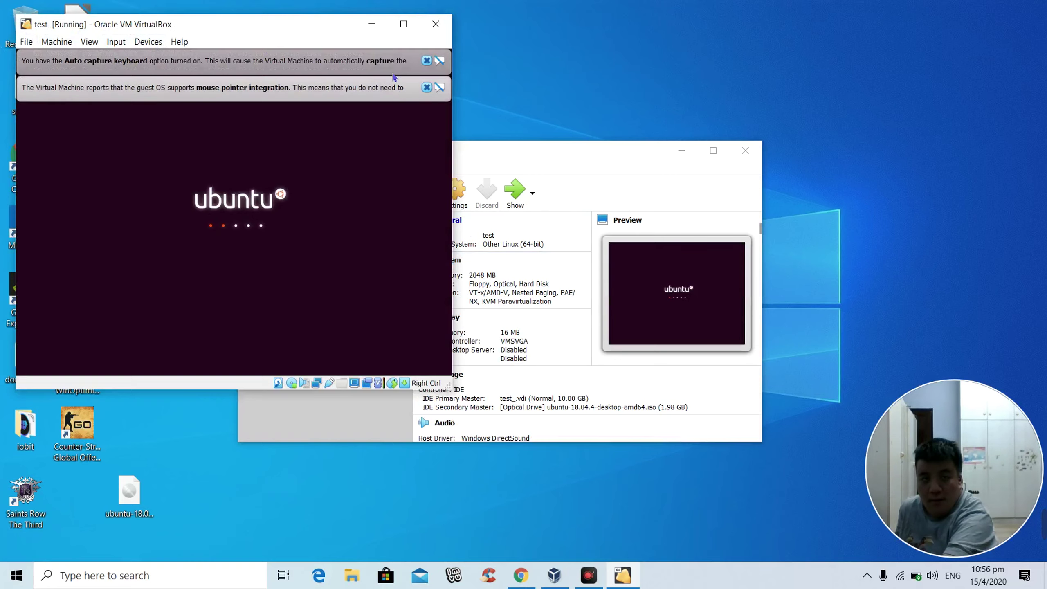
Step: Maximize the VM window and briefly pause the screen recorder while Ubuntu boots
{"action": "left_click", "coordinate": [403, 24]}
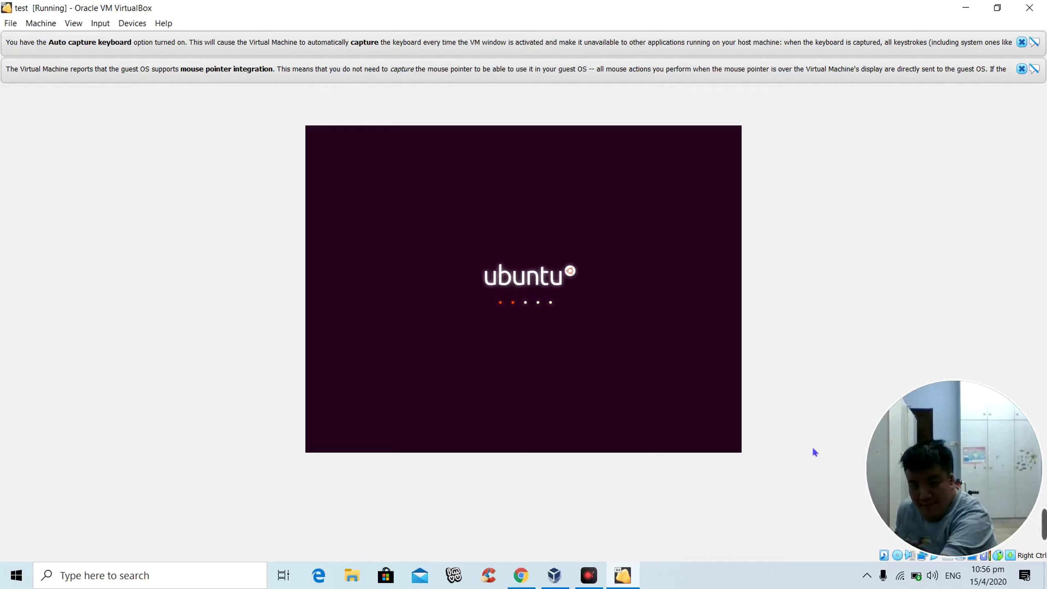
{"action": "mouse_move", "coordinate": [938, 499]}
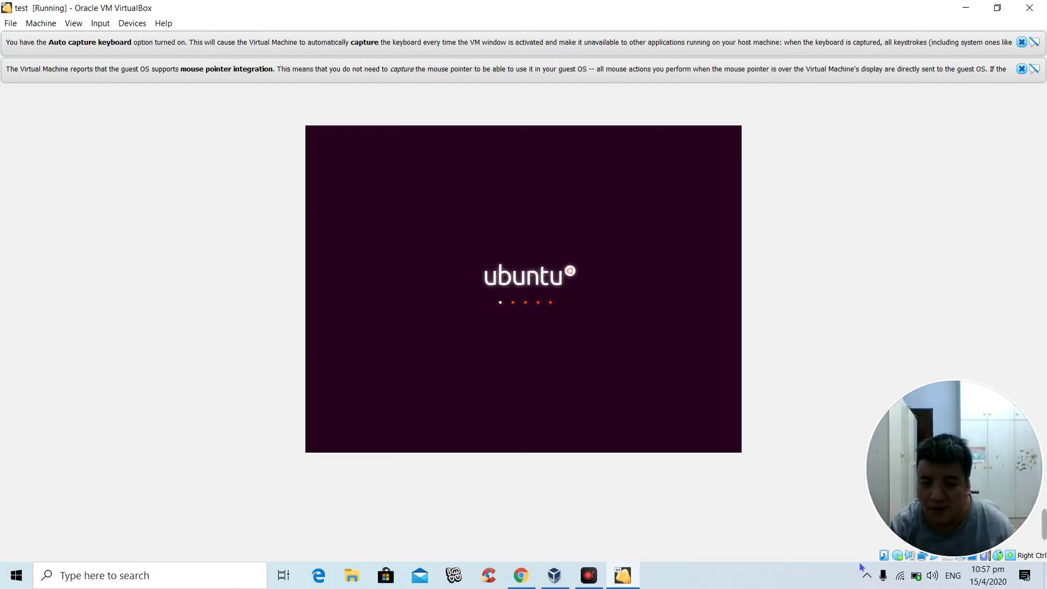
{"action": "left_click", "coordinate": [868, 577]}
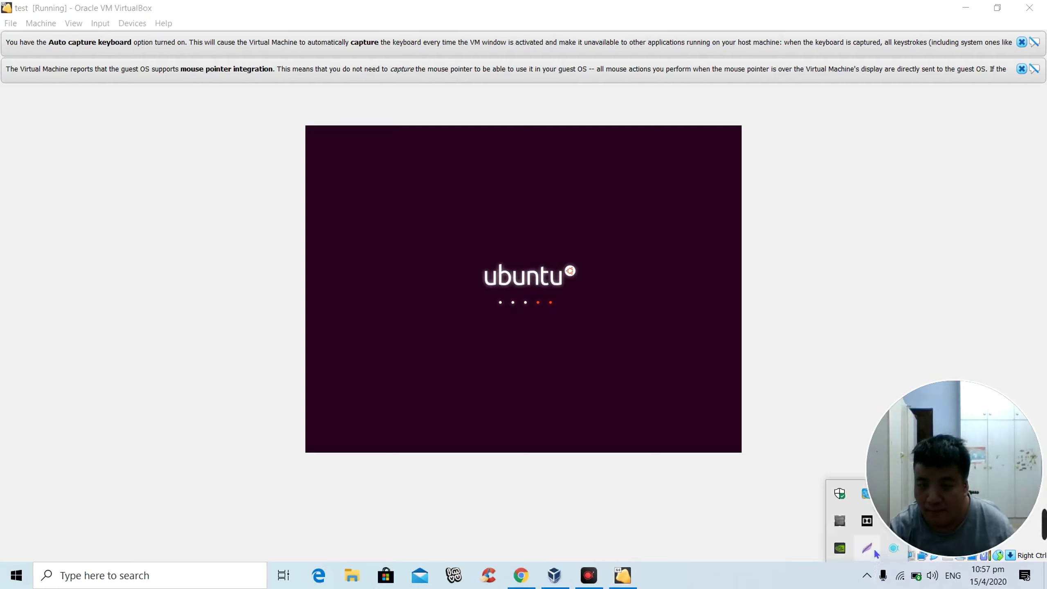
{"action": "right_click", "coordinate": [890, 548]}
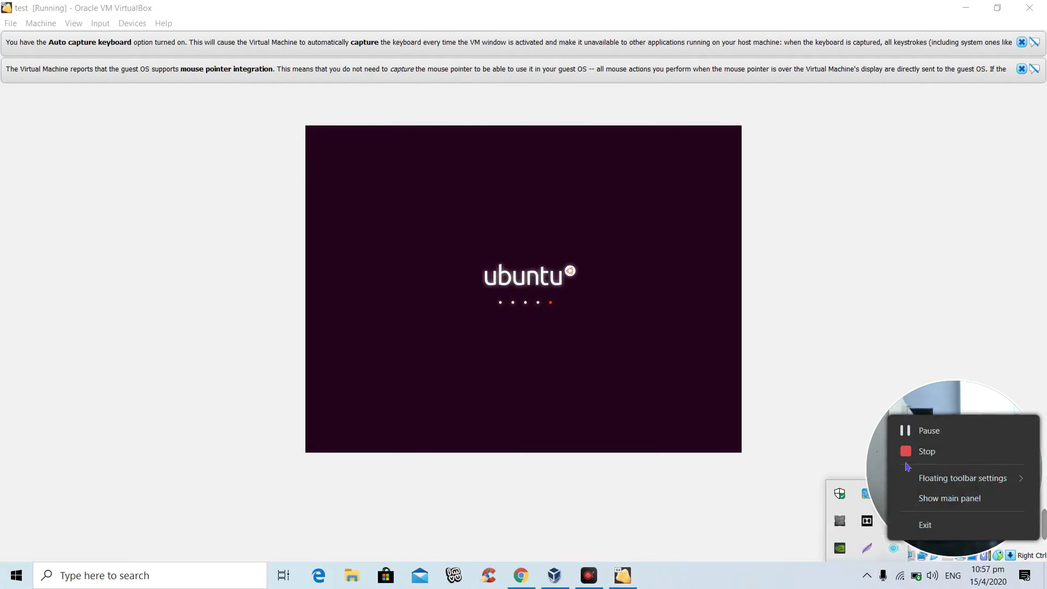
{"action": "left_click", "coordinate": [928, 430]}
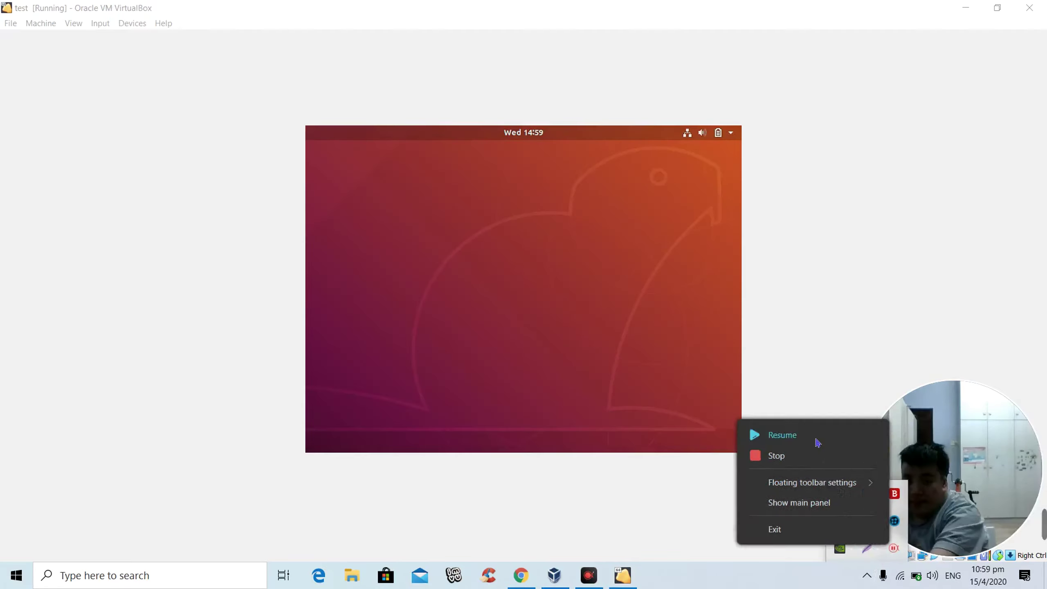
{"action": "left_click", "coordinate": [815, 437]}
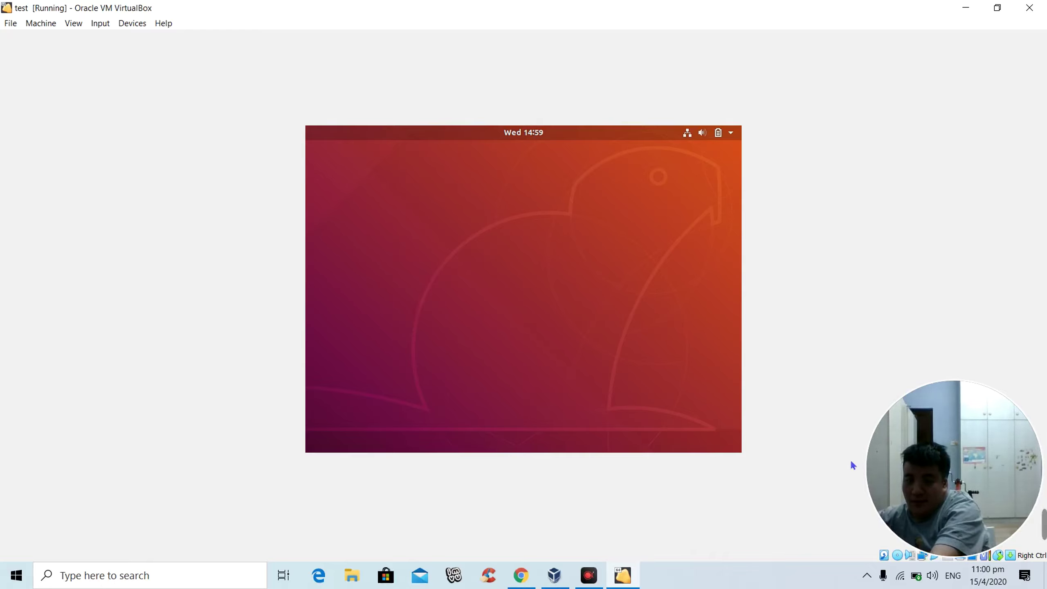
Step: Return to the VM window and choose Install Ubuntu with English as the language
{"action": "left_click", "coordinate": [868, 576]}
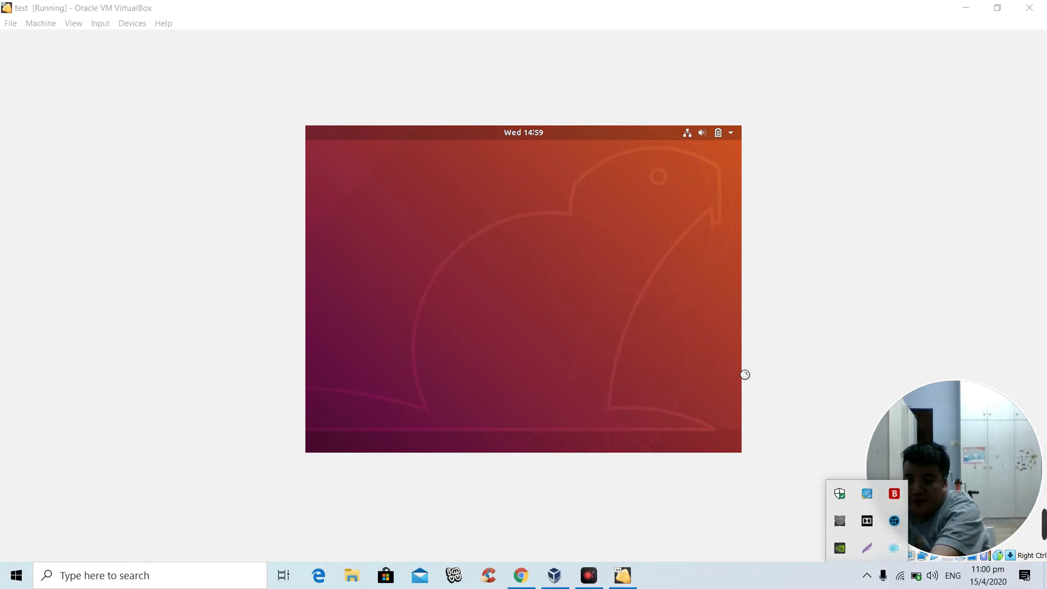
{"action": "left_click", "coordinate": [813, 311]}
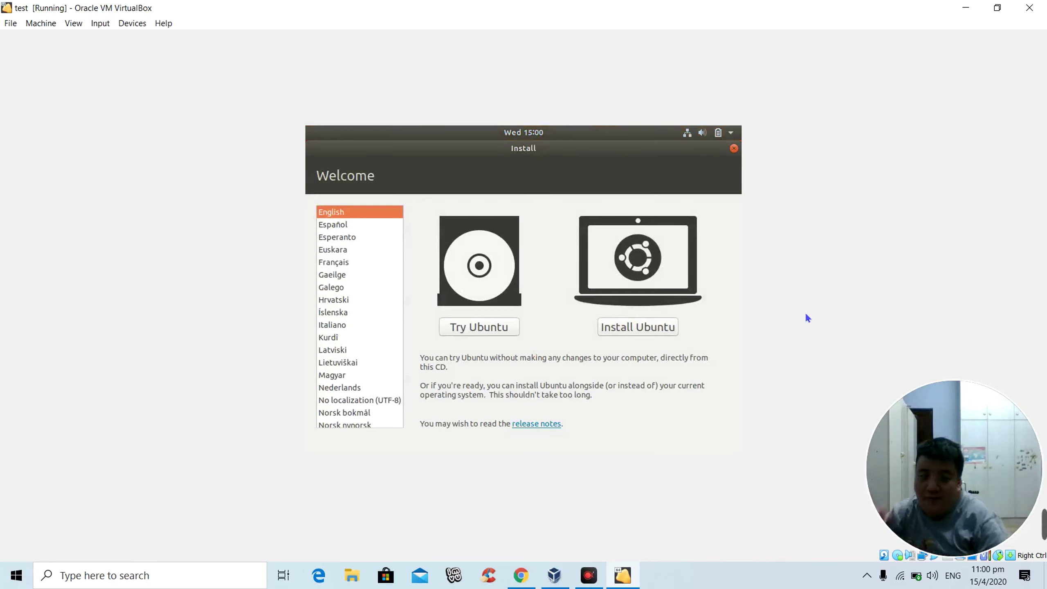
{"action": "left_click", "coordinate": [656, 331]}
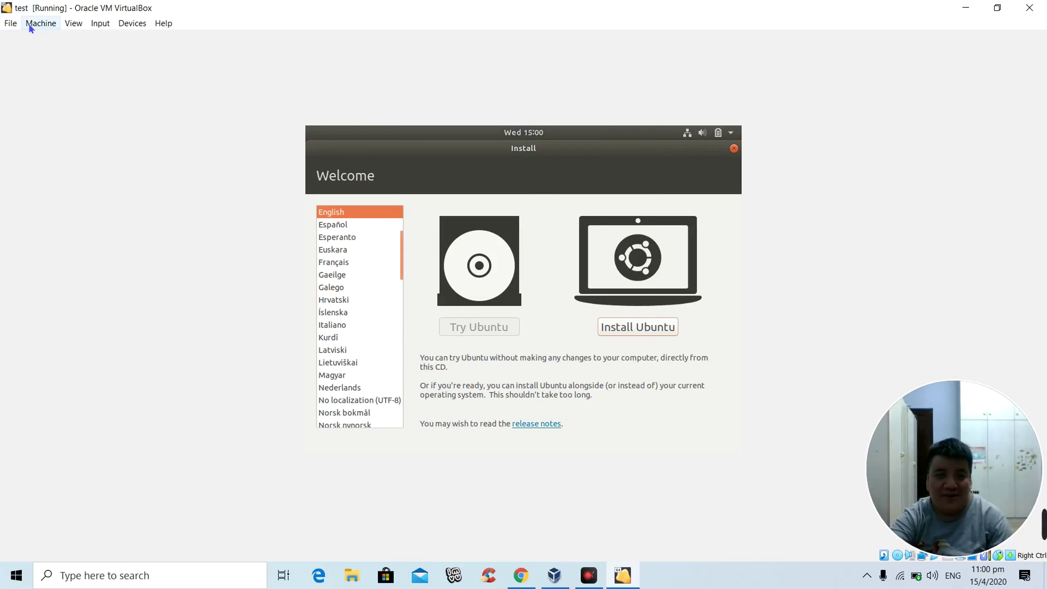
Step: Switch the VM display to Scaled Mode and maximize its window
{"action": "left_click", "coordinate": [73, 22]}
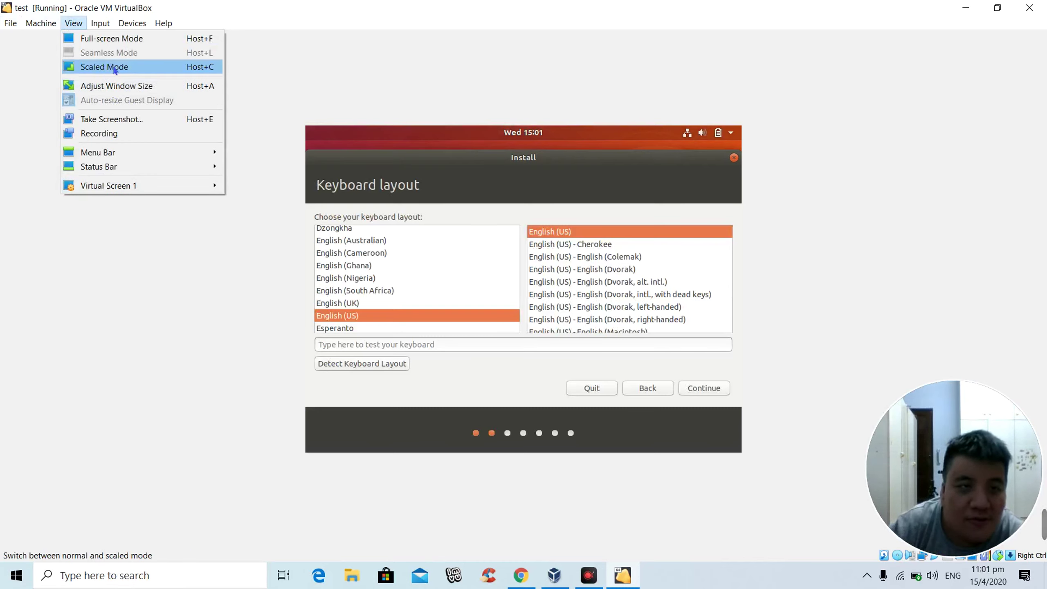
{"action": "left_click", "coordinate": [115, 70]}
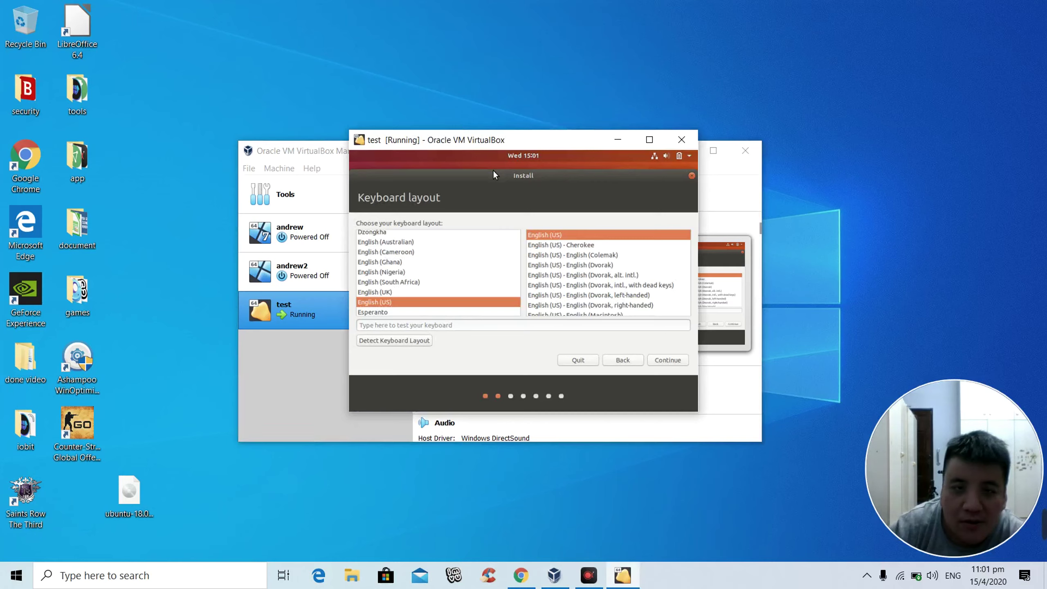
{"action": "left_click", "coordinate": [649, 140]}
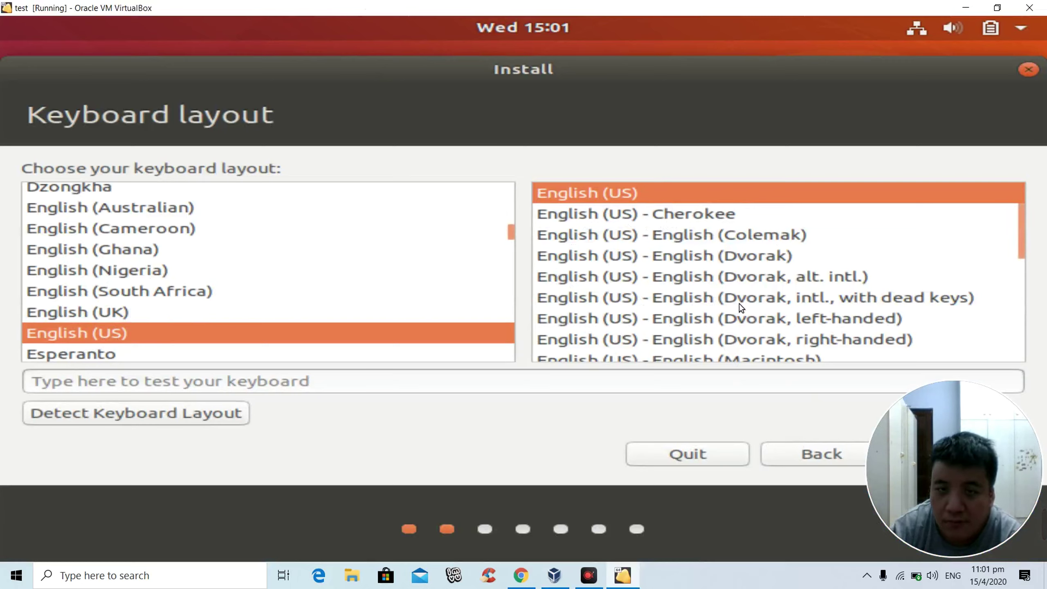
Step: Accept the English (US) keyboard layout and continue to Updates and other software
{"action": "left_click_drag", "start_coordinate": [933, 407], "coordinate": [403, 343]}
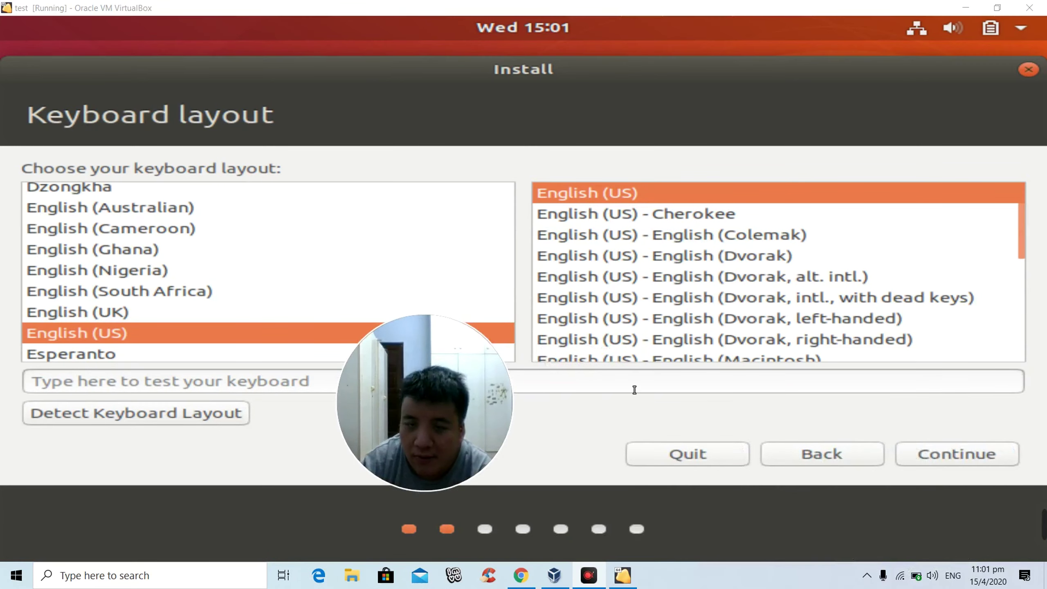
{"action": "left_click", "coordinate": [974, 457]}
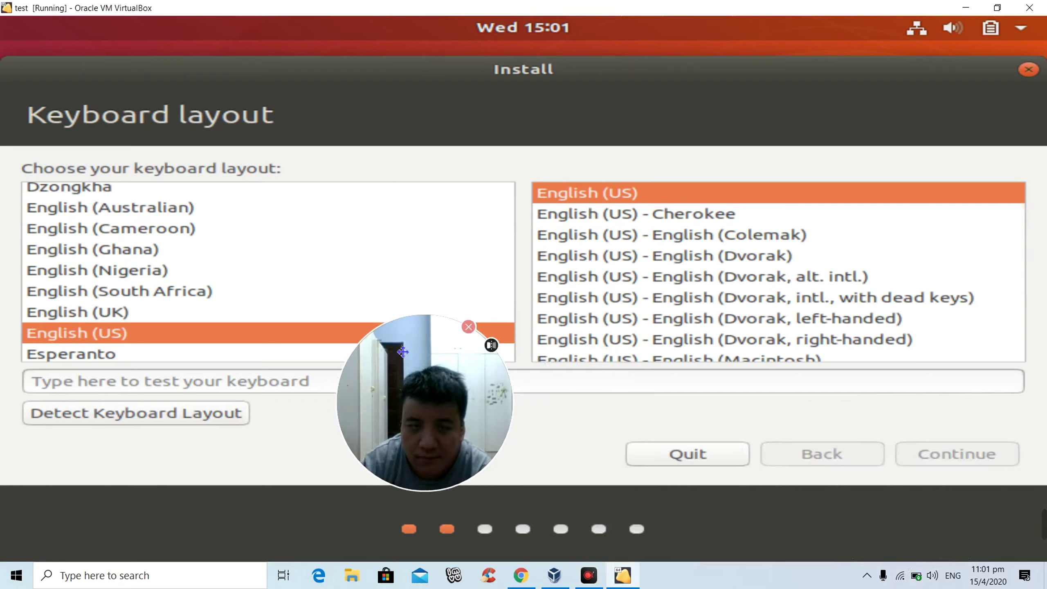
{"action": "left_click_drag", "start_coordinate": [403, 352], "coordinate": [107, 421]}
{"action": "left_click_drag", "start_coordinate": [230, 438], "coordinate": [931, 7]}
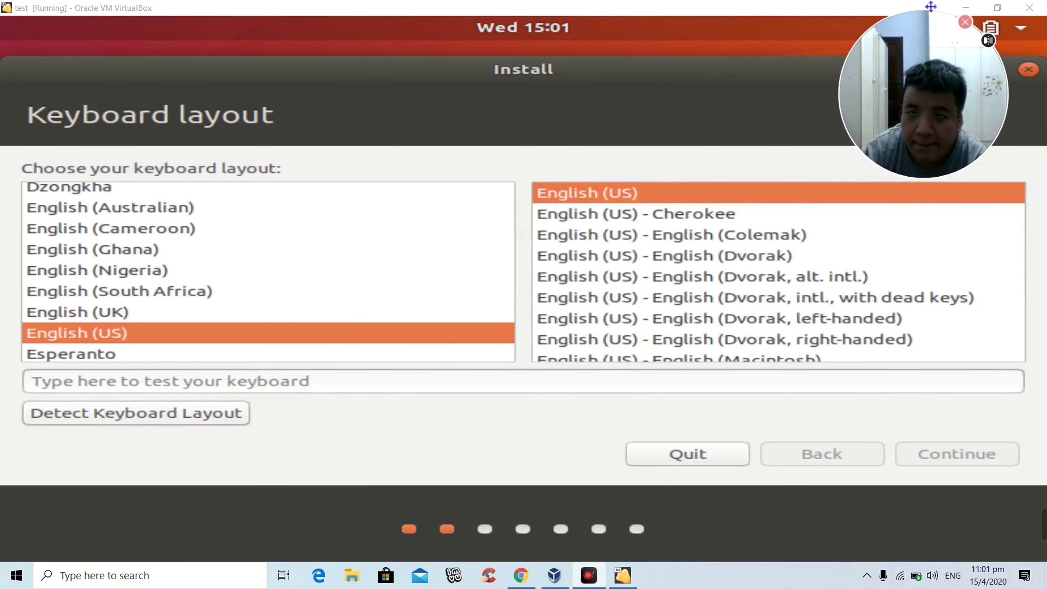
{"action": "left_click", "coordinate": [957, 453]}
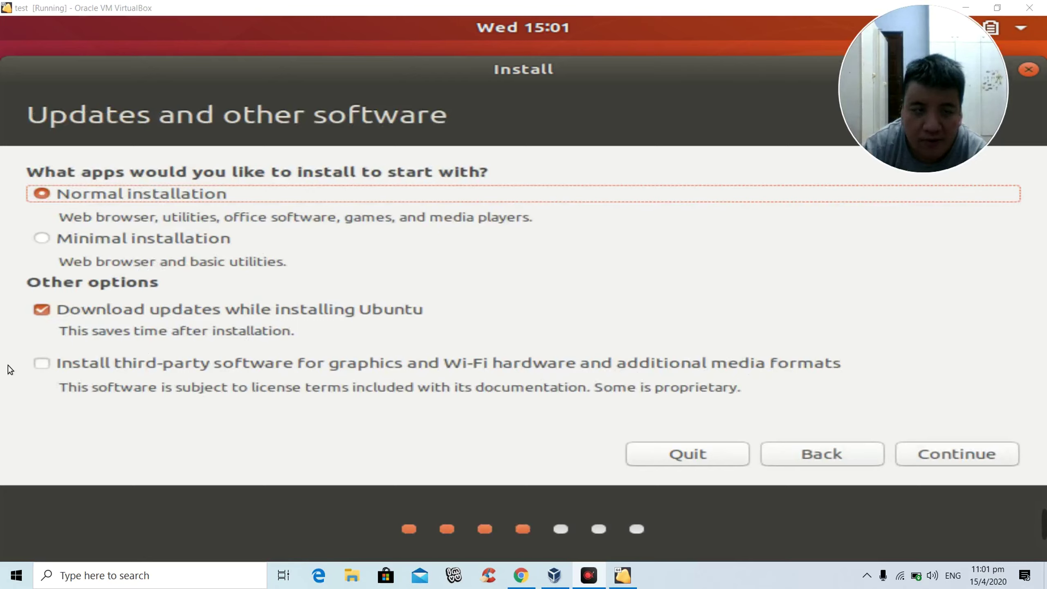
Step: Keep Normal installation, add third-party graphics and Wi-Fi software, and continue to Installation type
{"action": "left_click", "coordinate": [54, 367]}
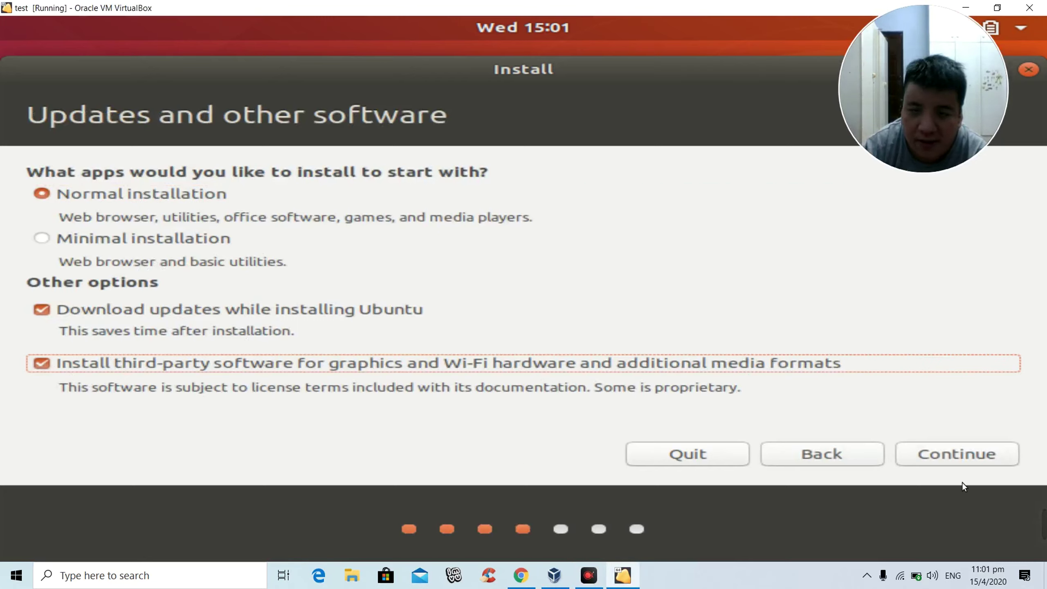
{"action": "left_click", "coordinate": [962, 454]}
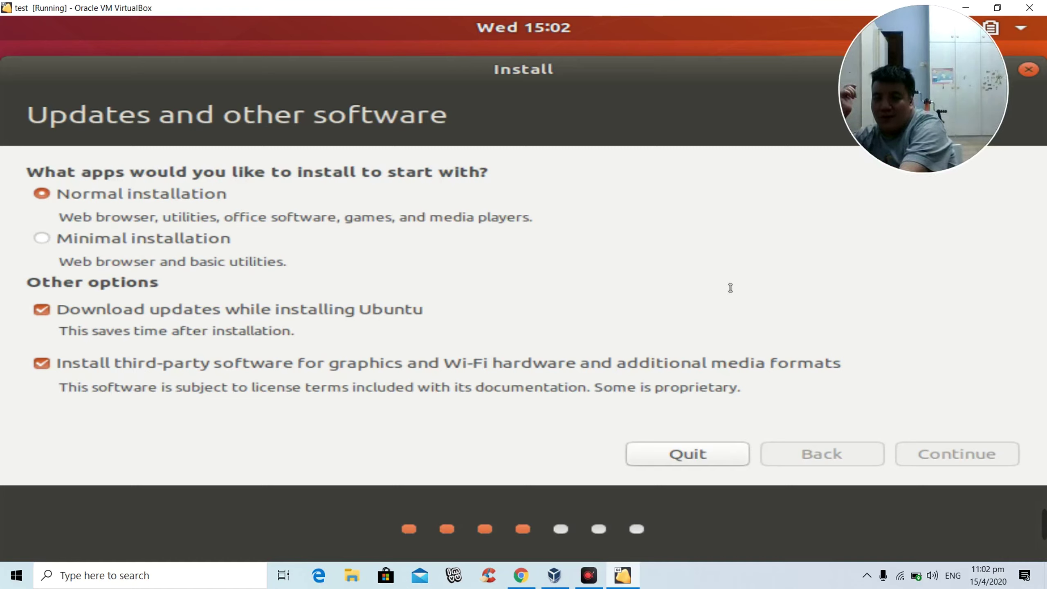
{"action": "key", "text": "Return"}
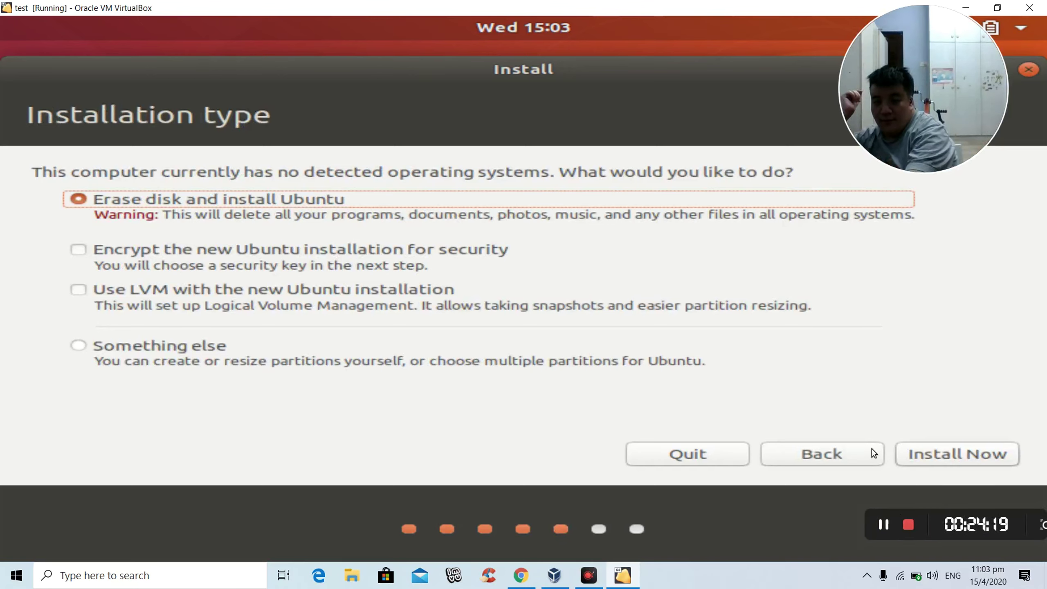
Step: Choose Erase disk and install Ubuntu and confirm writing the partition changes to disk
{"action": "left_click", "coordinate": [946, 457]}
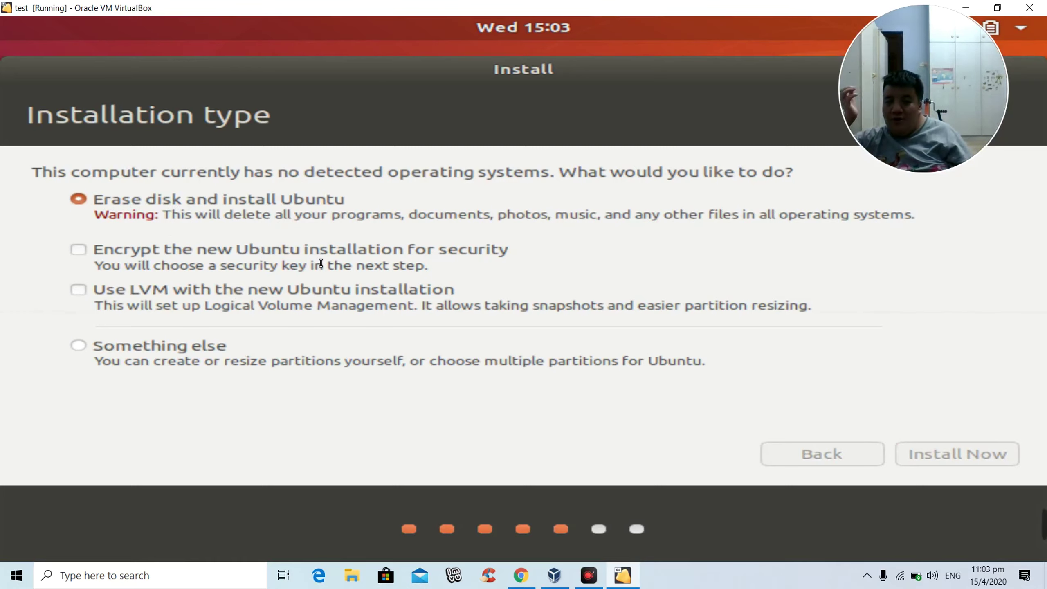
{"action": "key", "text": "Return"}
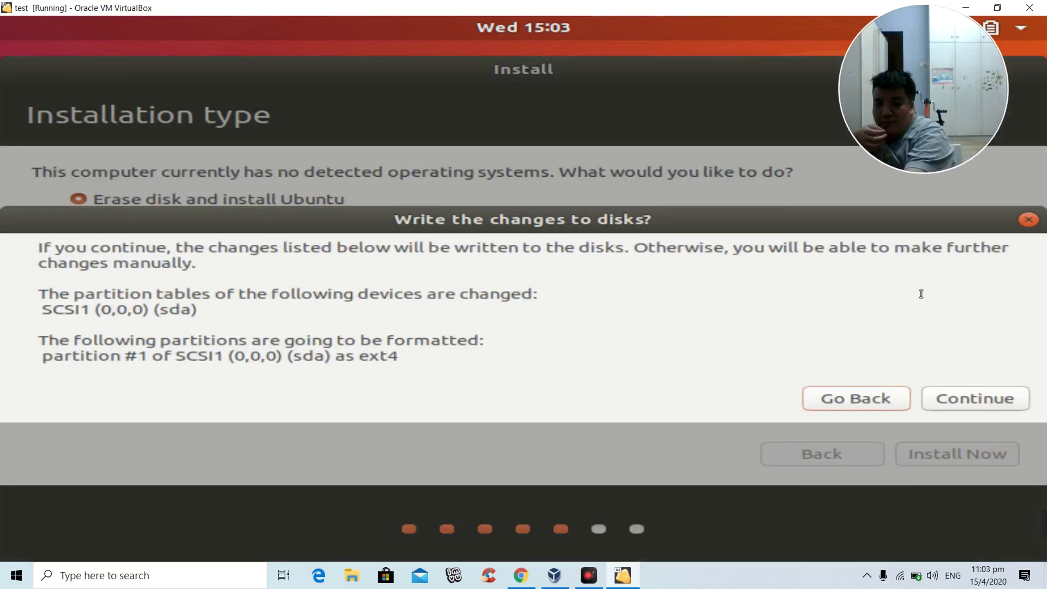
{"action": "left_click", "coordinate": [975, 398]}
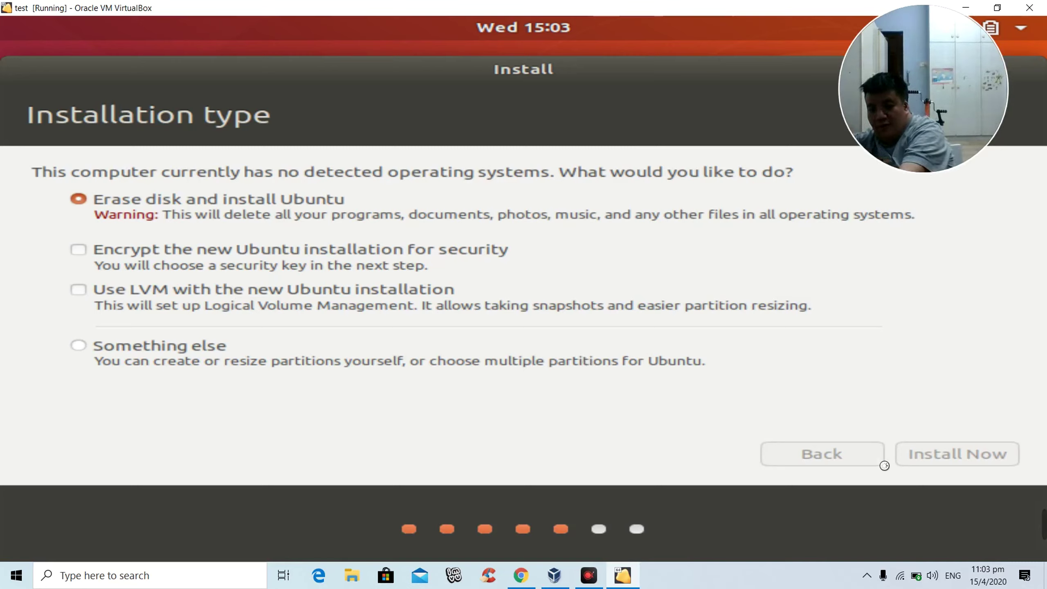
Step: Use the screen recorder's options from the system tray
{"action": "left_click", "coordinate": [866, 573]}
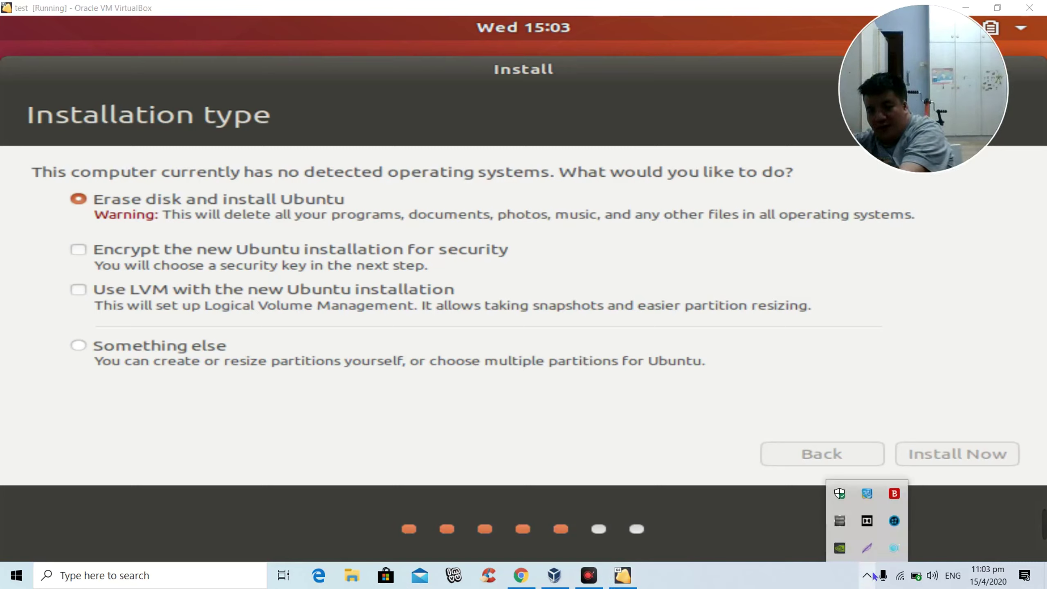
{"action": "right_click", "coordinate": [887, 549]}
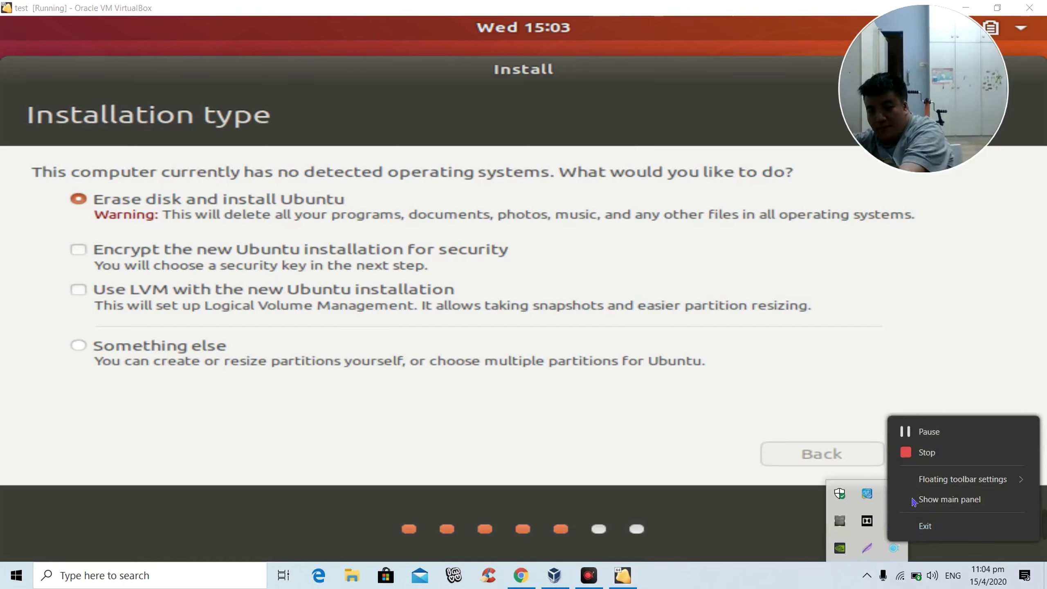
{"action": "left_click", "coordinate": [916, 441]}
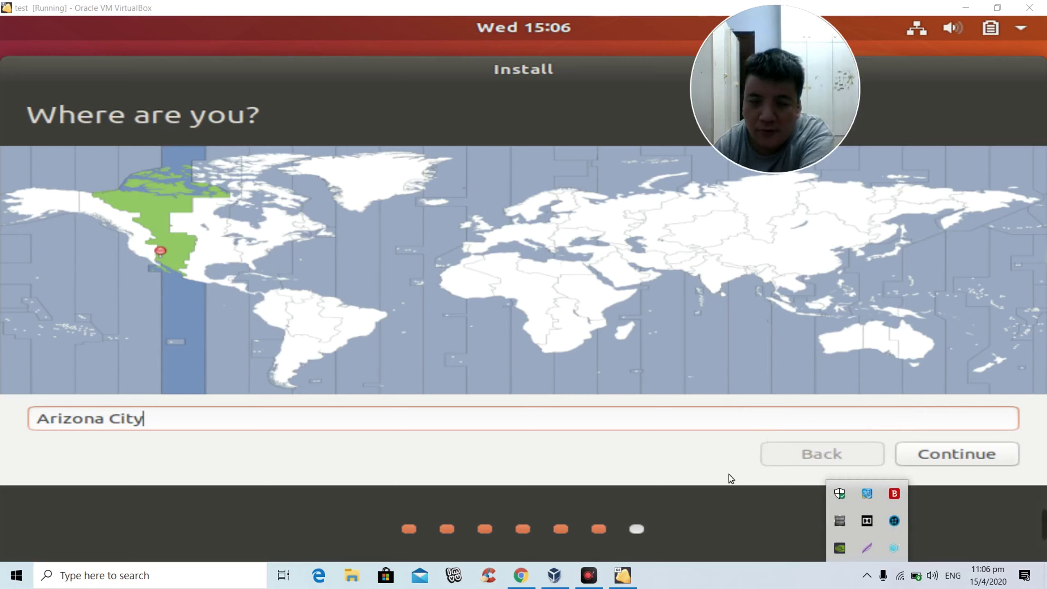
Step: Keep Arizona City as the location and continue to the Who are you? page
{"action": "left_click", "coordinate": [705, 486]}
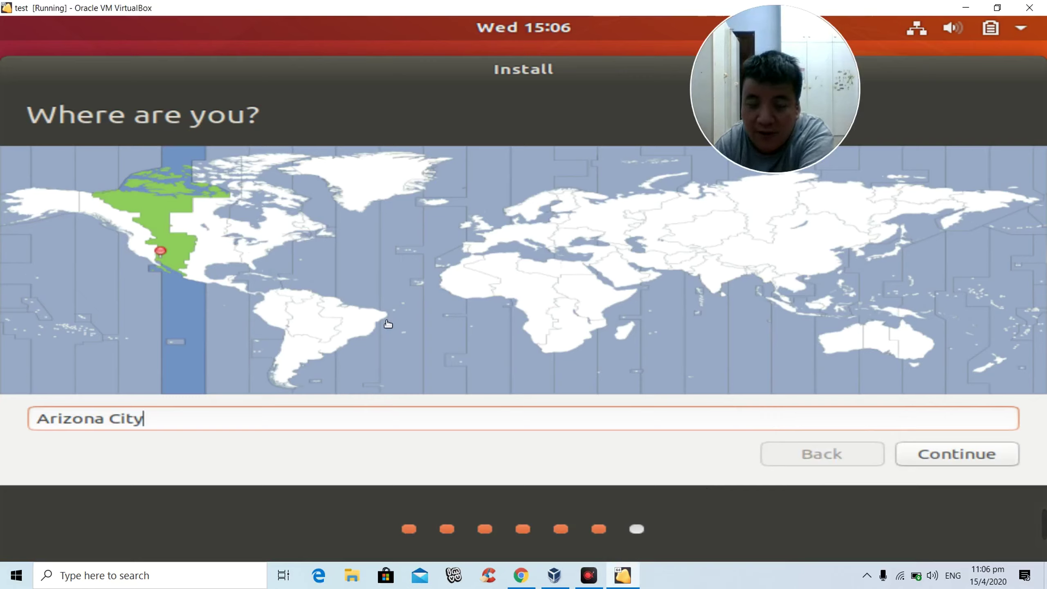
{"action": "left_click", "coordinate": [934, 461]}
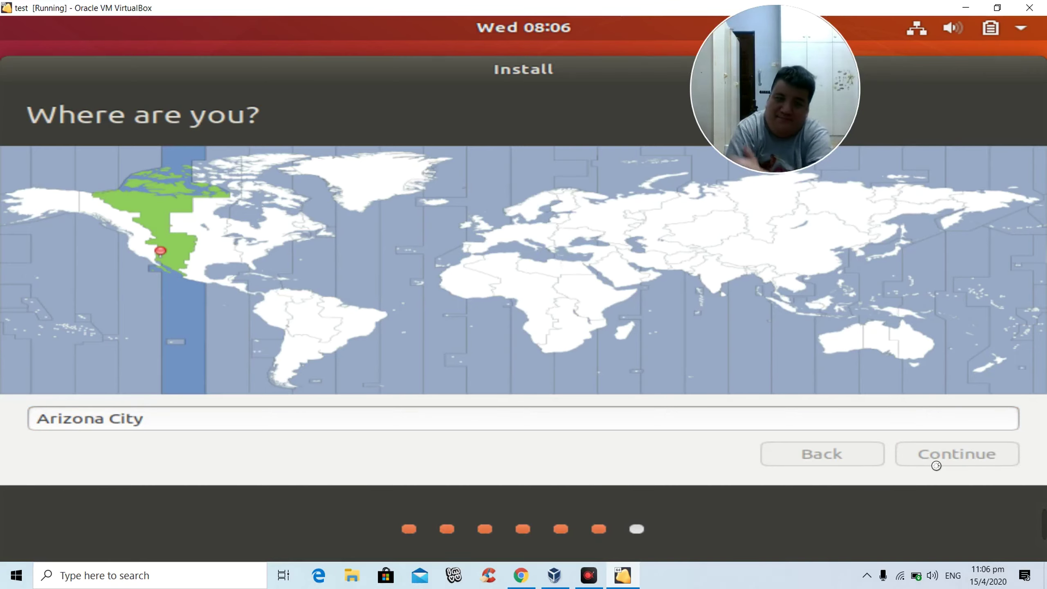
{"action": "left_click", "coordinate": [933, 462]}
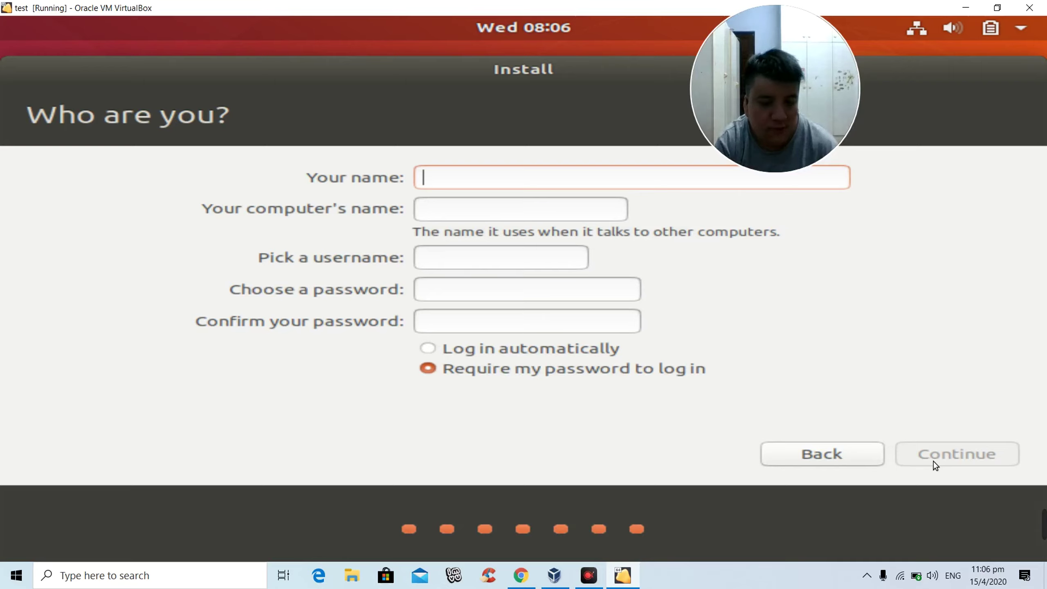
Step: Enter the user's name, correcting a typo
{"action": "type", "text": "anmdre"}
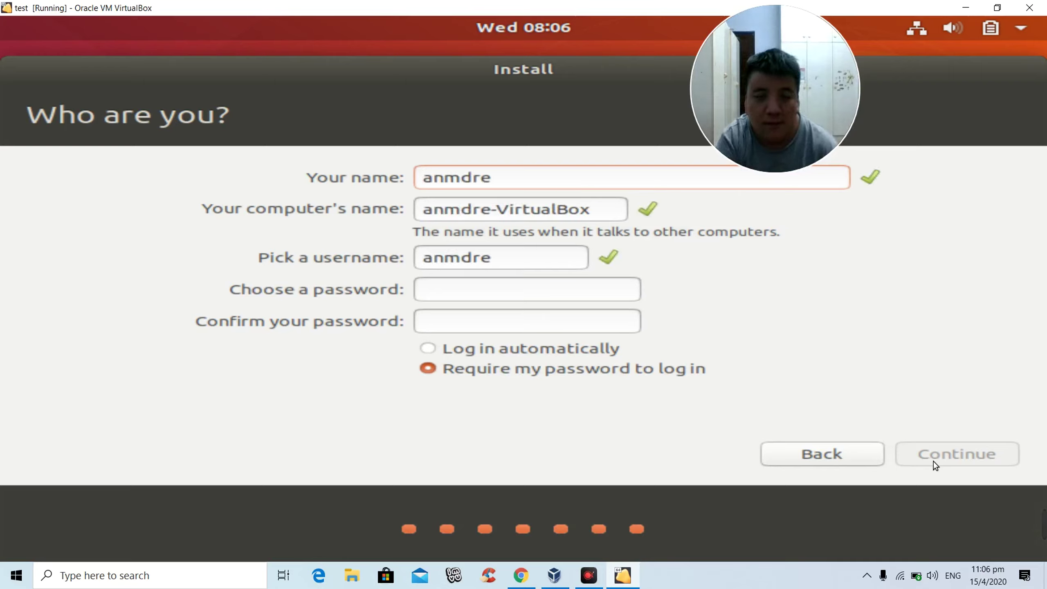
{"action": "key", "text": "BackSpace"}
{"action": "key", "text": "BackSpace"}
{"action": "key", "text": "BackSpace"}
{"action": "key", "text": "BackSpace"}
{"action": "key", "text": "BackSpace"}
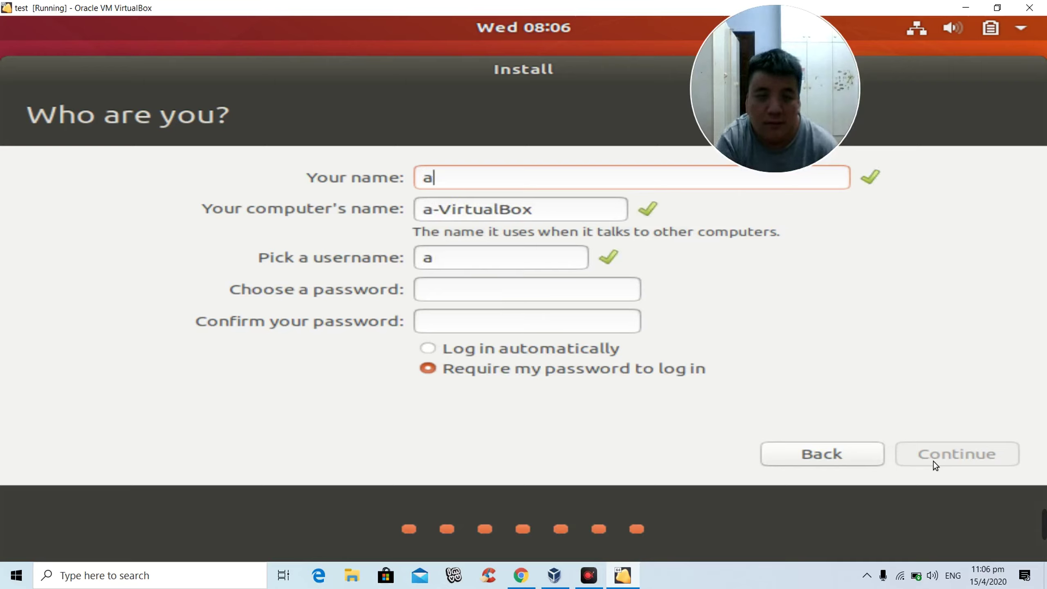
{"action": "type", "text": "ndr"}
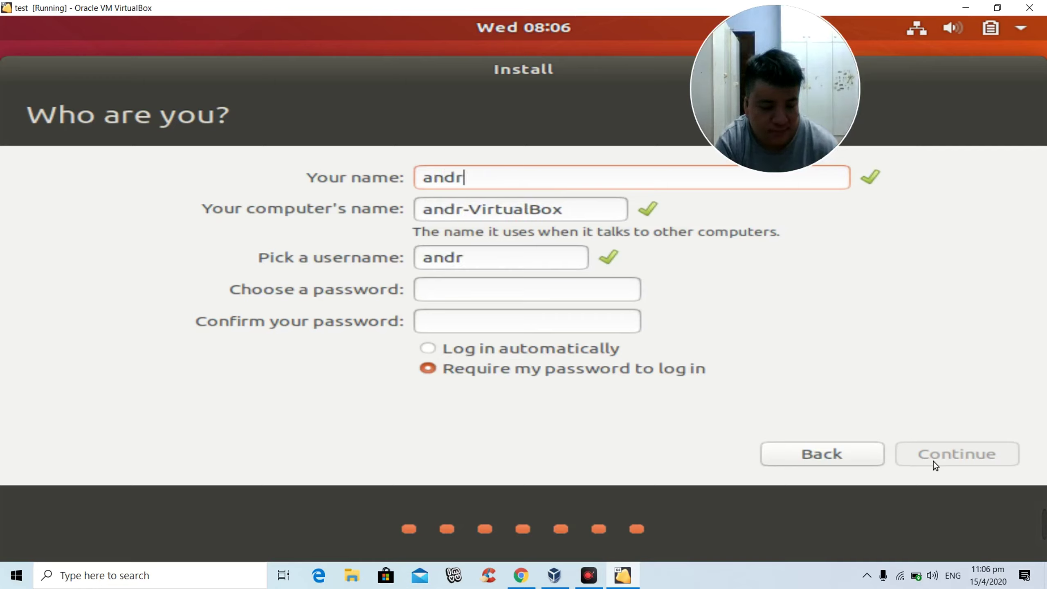
{"action": "type", "text": "ew"}
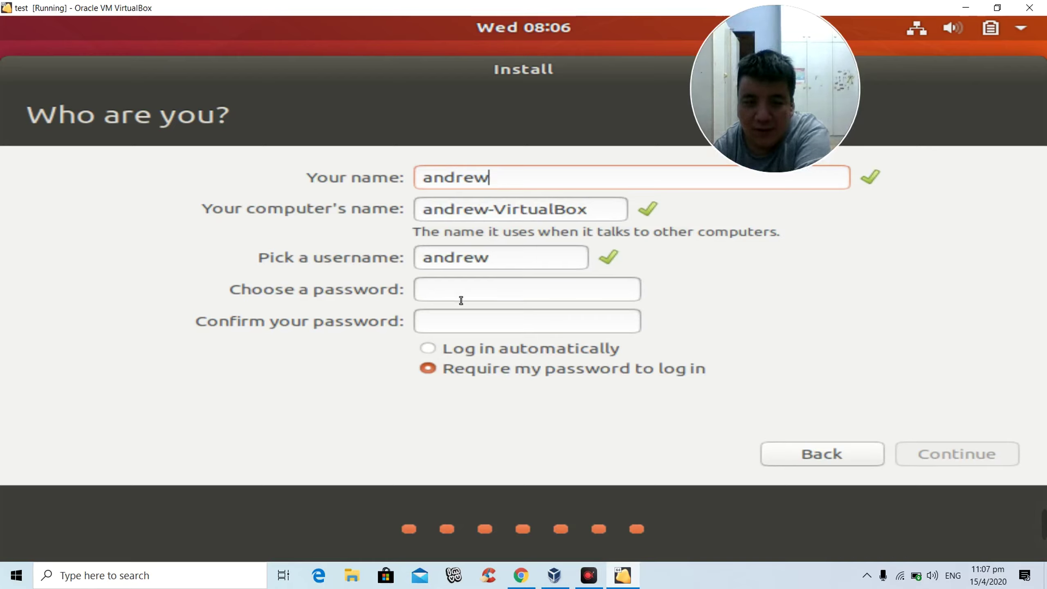
Step: Fill in the account password and its confirmation field
{"action": "left_click", "coordinate": [485, 291]}
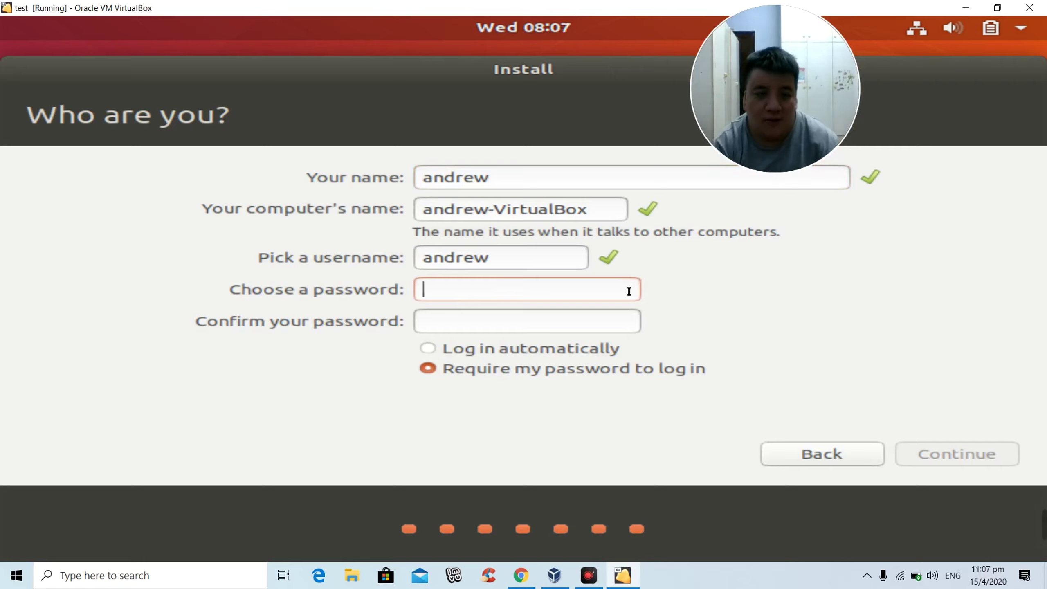
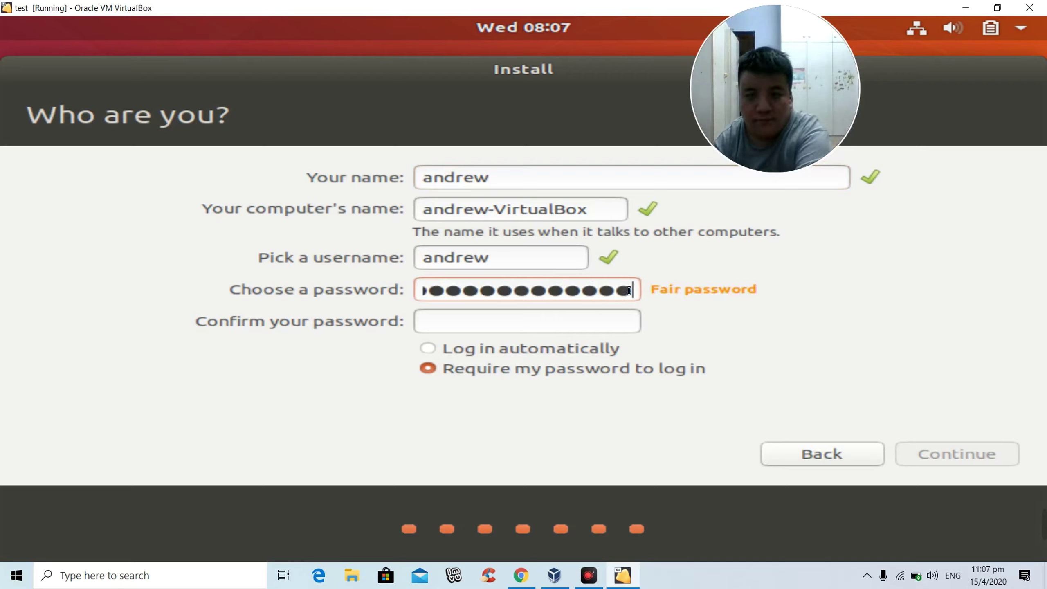
{"action": "left_click", "coordinate": [435, 328]}
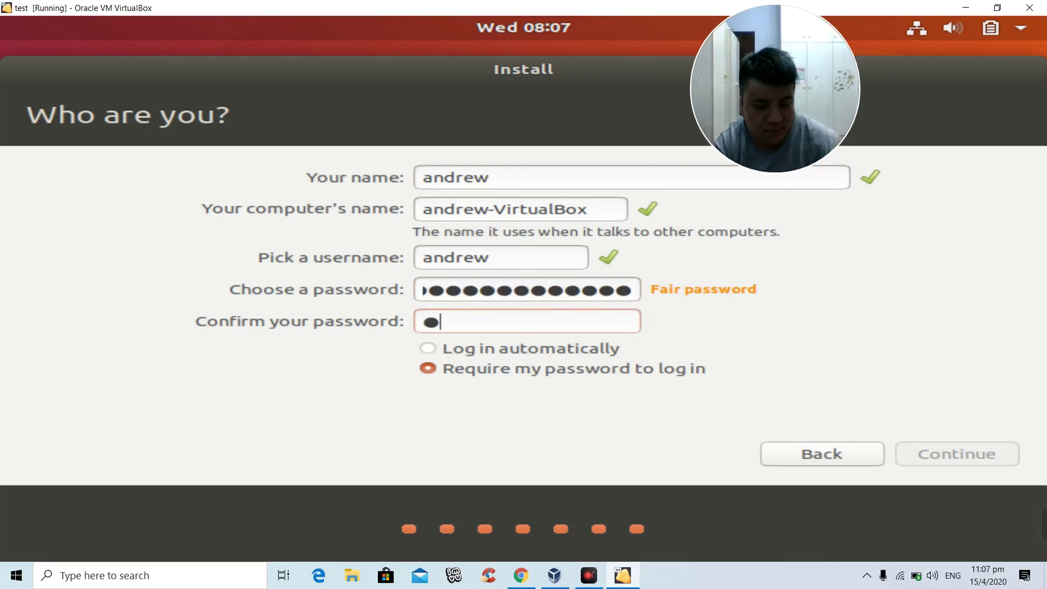
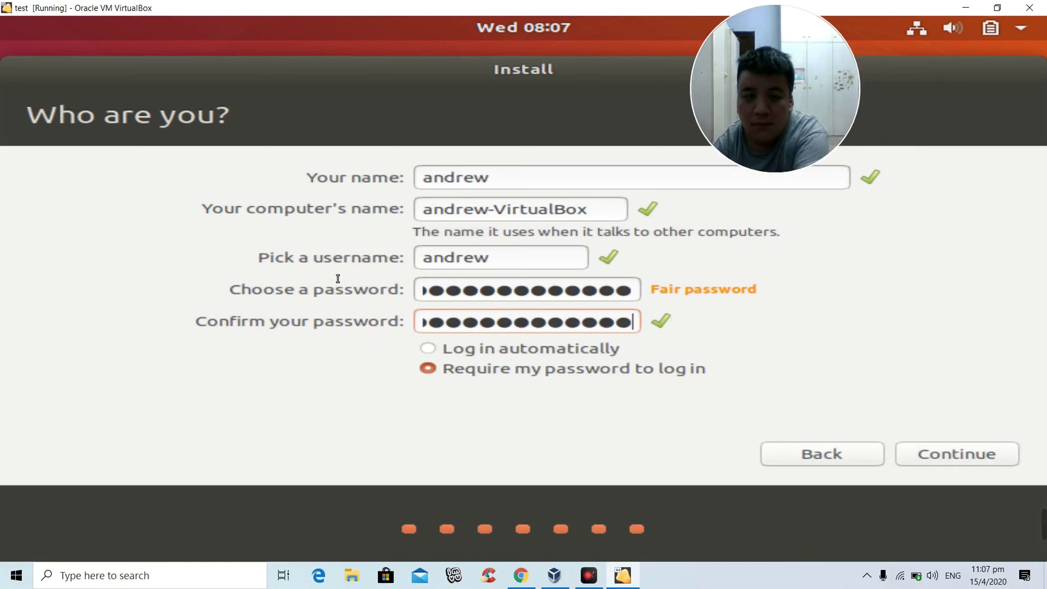
Step: Choose Log in automatically and start the installation
{"action": "left_click", "coordinate": [442, 348]}
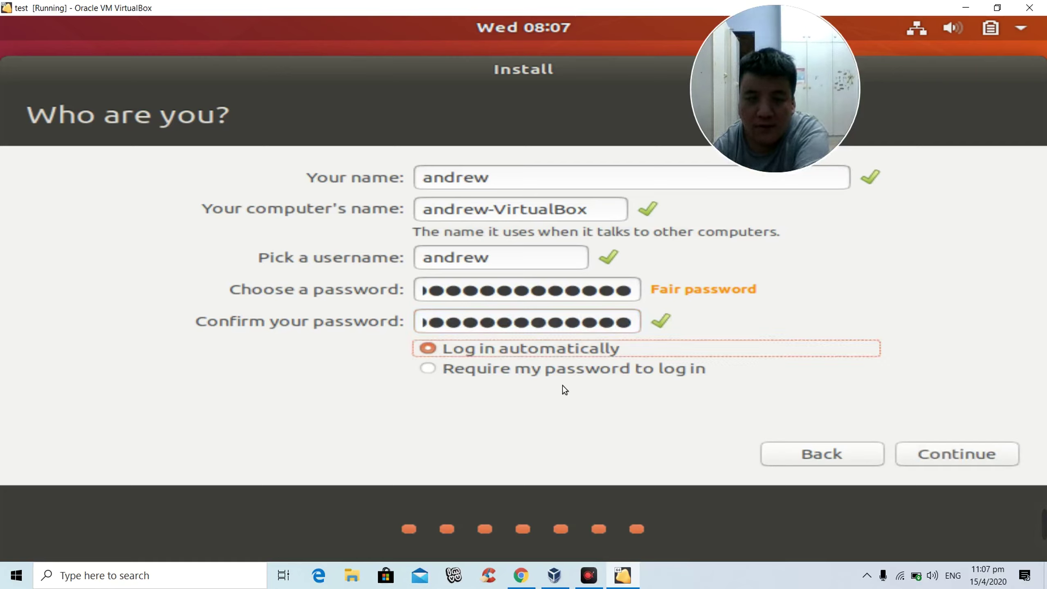
{"action": "left_click", "coordinate": [933, 453]}
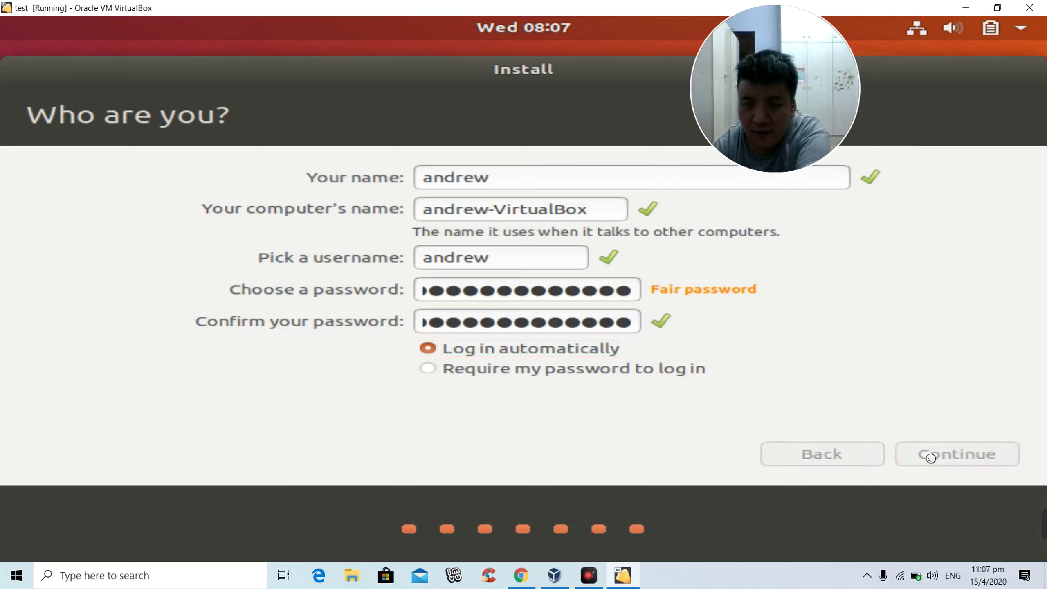
{"action": "left_click", "coordinate": [867, 575]}
{"action": "left_click", "coordinate": [747, 497]}
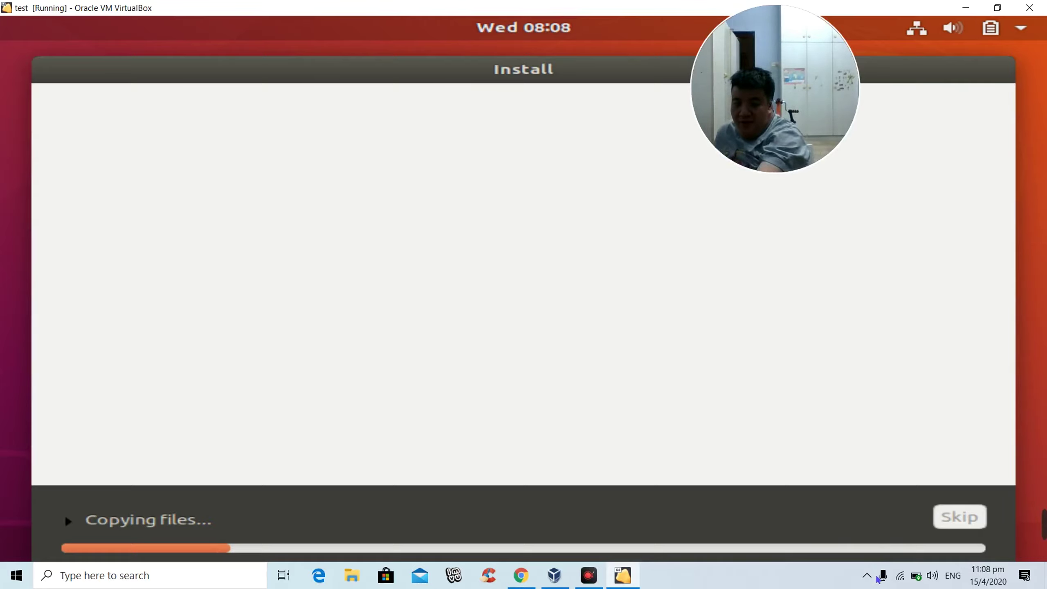
Step: Use the screen recorder's tray options while the installation finishes
{"action": "left_click", "coordinate": [867, 576]}
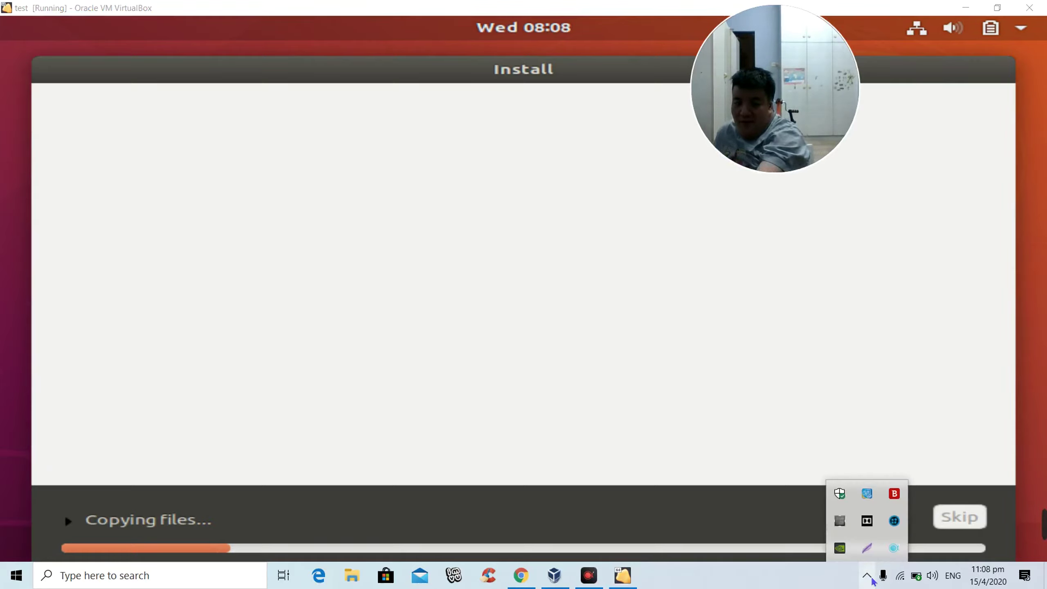
{"action": "right_click", "coordinate": [892, 548]}
{"action": "left_click", "coordinate": [761, 426]}
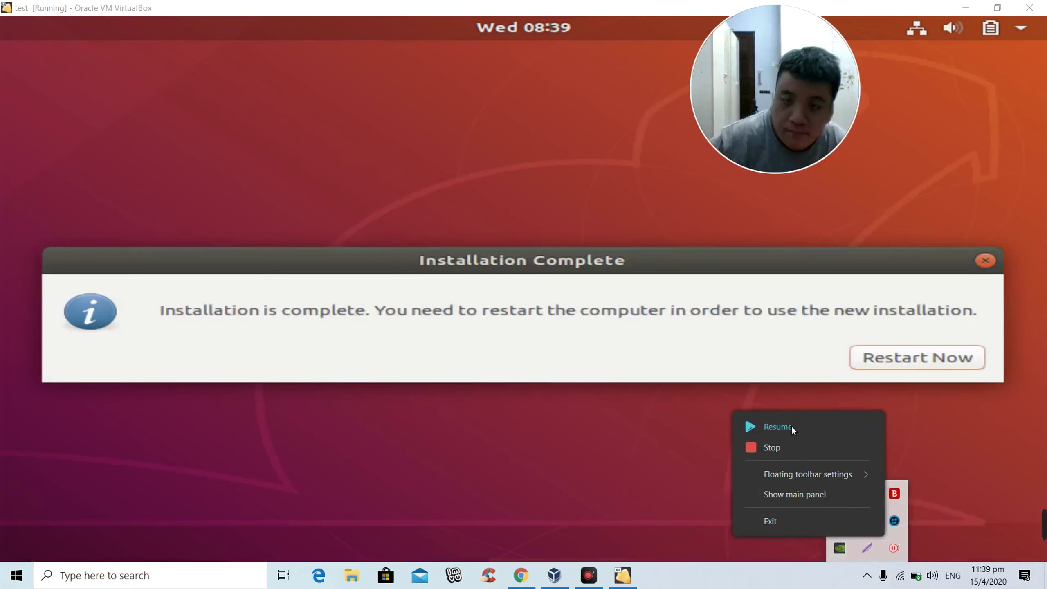
{"action": "left_click", "coordinate": [791, 426]}
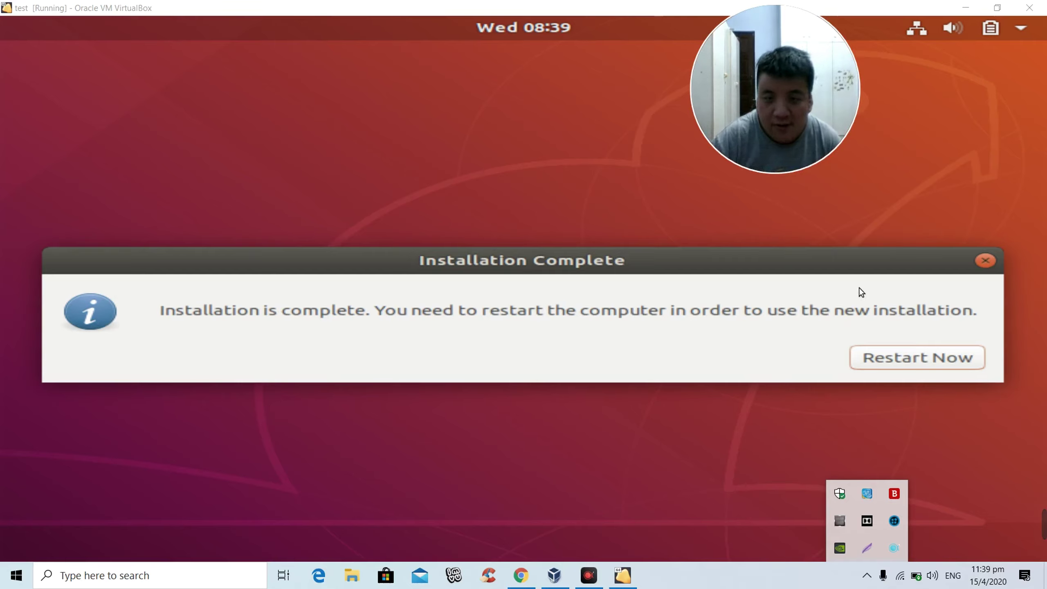
Step: Restart Now and confirm the remove-installation-medium prompt to reboot the machine
{"action": "left_click", "coordinate": [927, 362]}
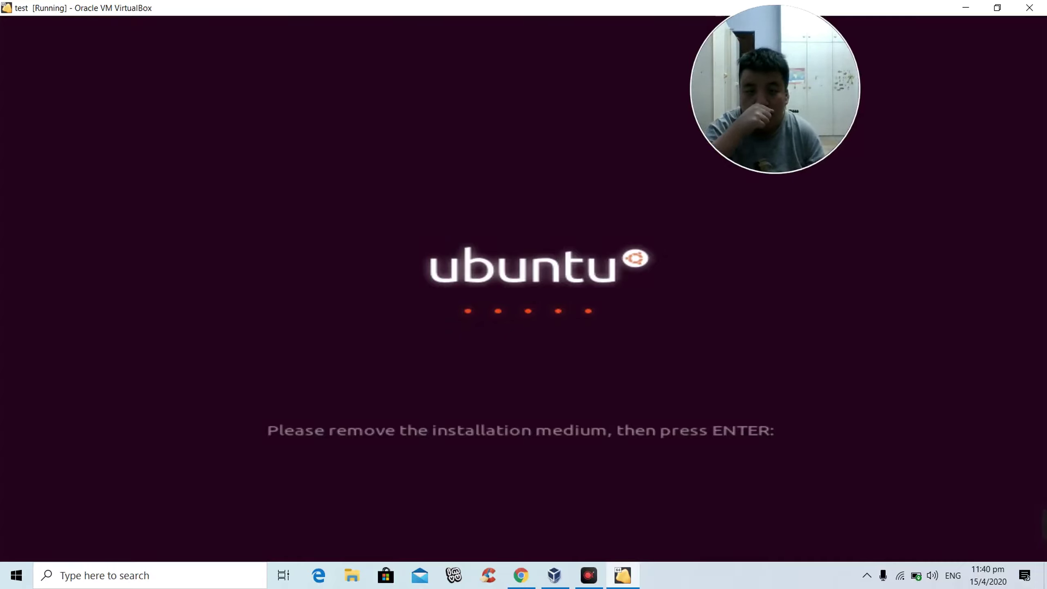
{"action": "key", "text": "Return"}
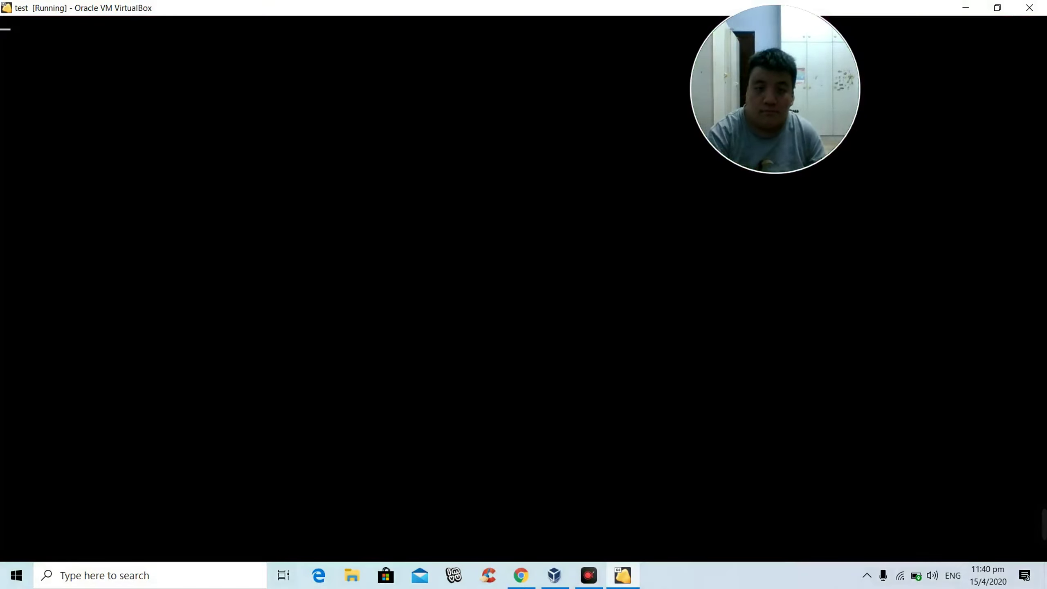
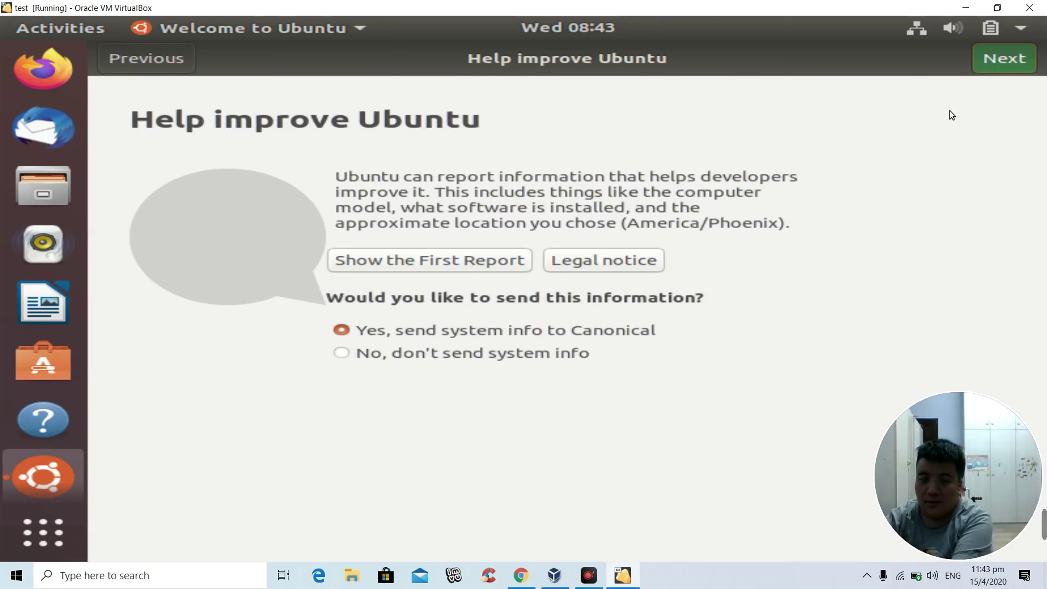
Step: Advance the Welcome to Ubuntu wizard to Ready to go and finish it with Done
{"action": "key", "text": "Return"}
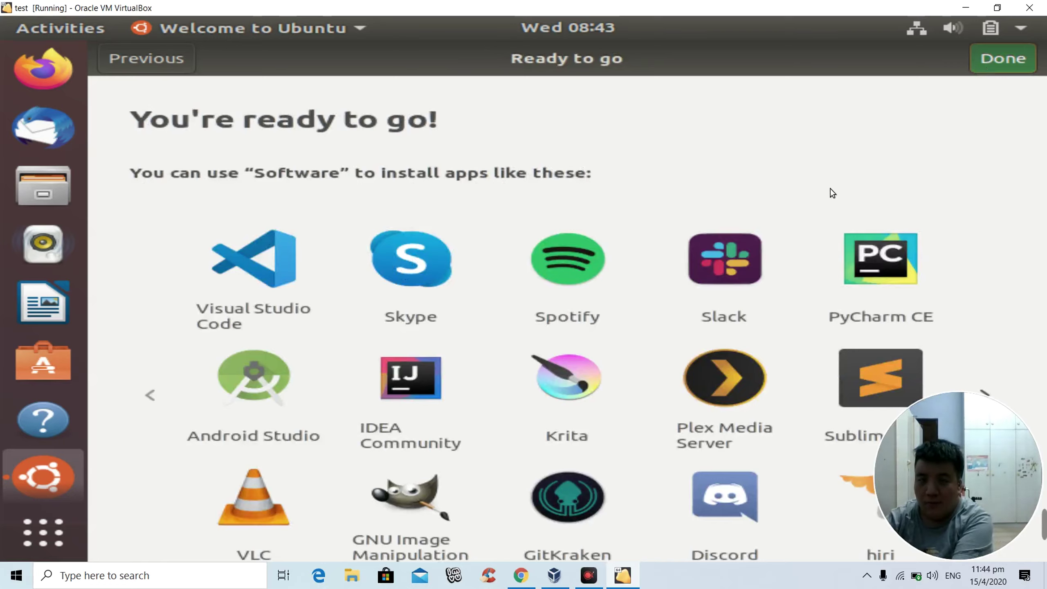
{"action": "left_click", "coordinate": [980, 60]}
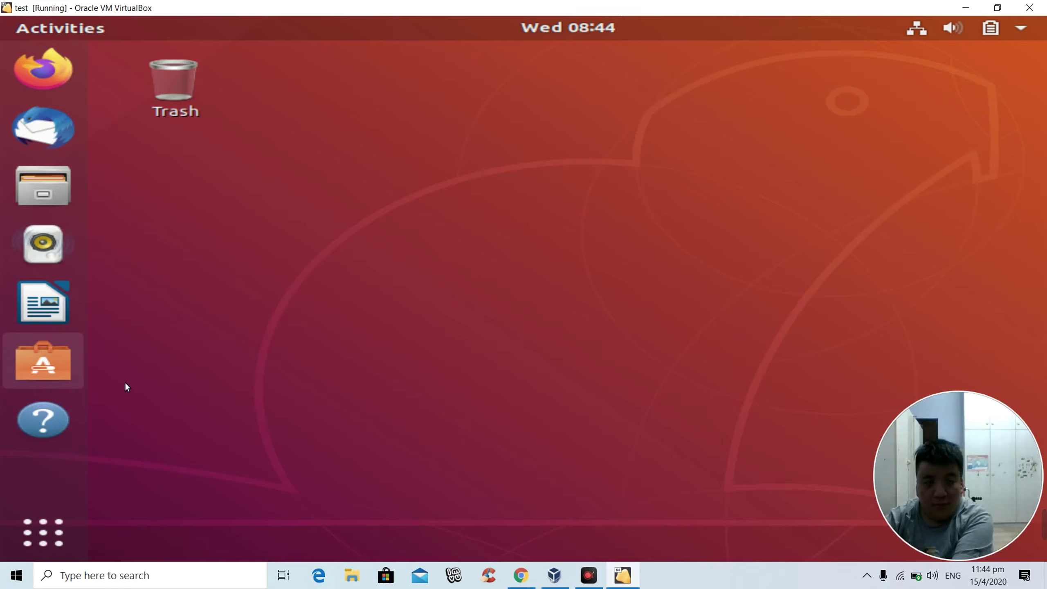
Step: Launch Ubuntu Software from the dock and bring up the applications list
{"action": "left_click", "coordinate": [44, 366]}
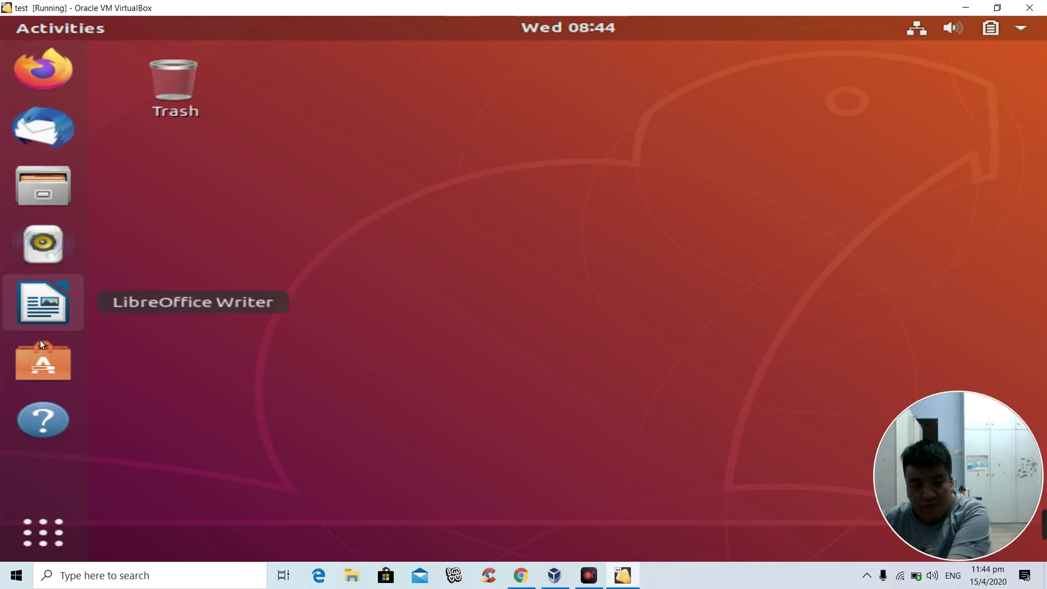
{"action": "left_click", "coordinate": [55, 371]}
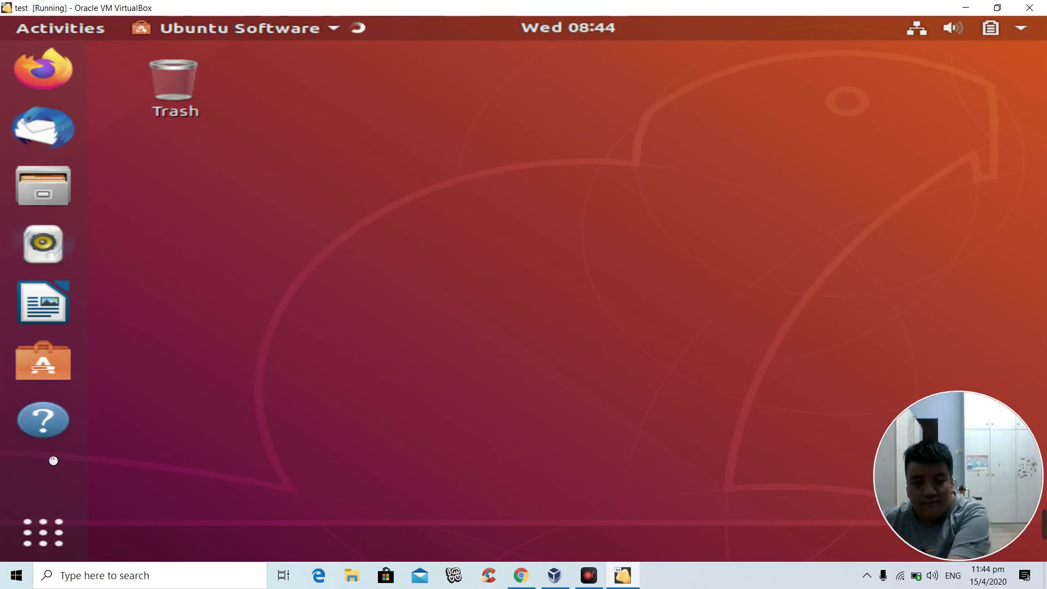
{"action": "left_click", "coordinate": [39, 548]}
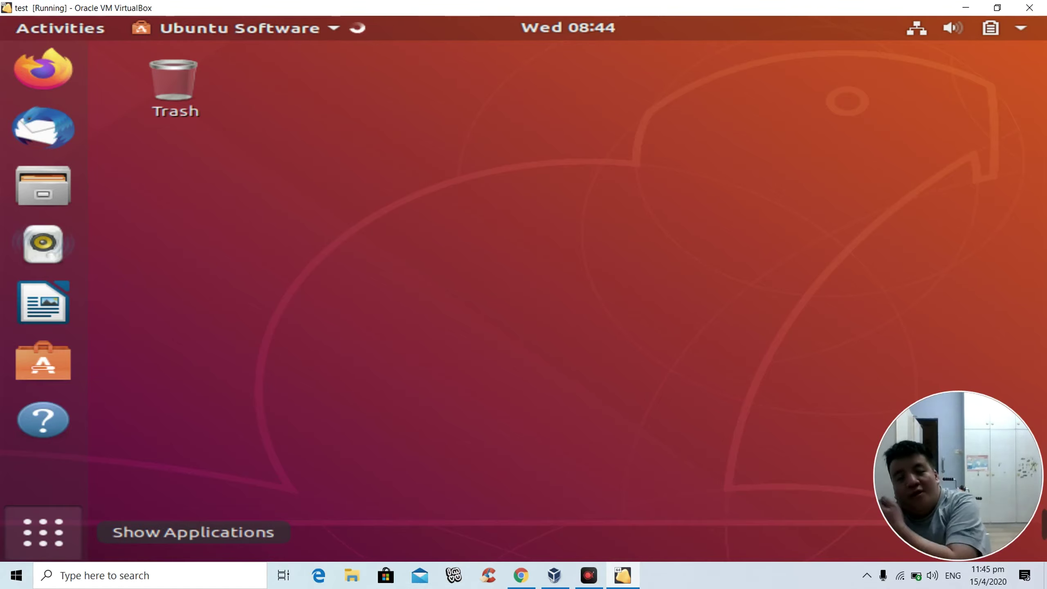
Step: Browse the app grid pages and display the second page of installed applications
{"action": "left_click", "coordinate": [43, 532]}
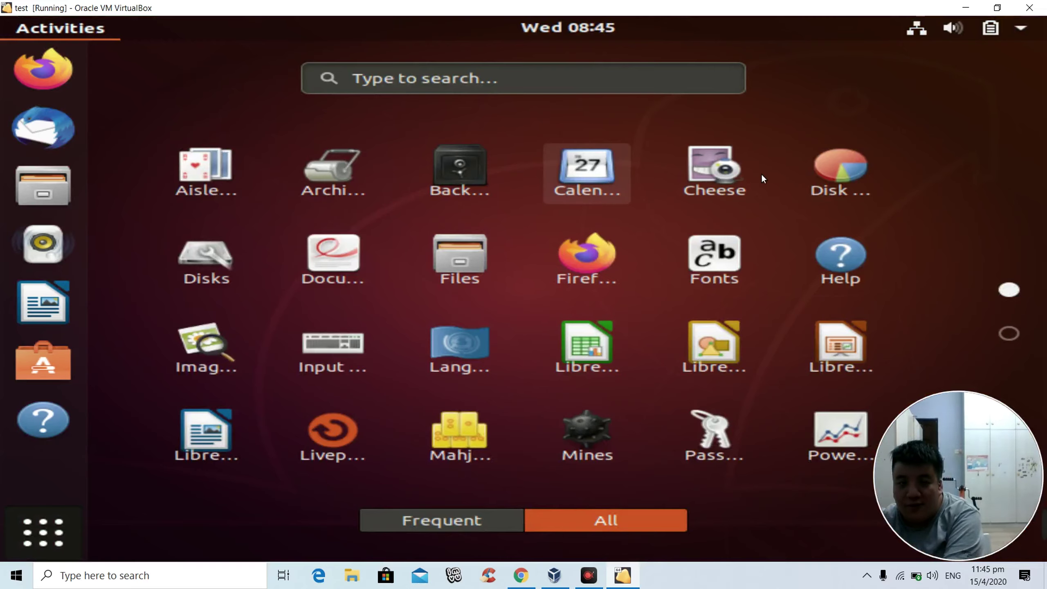
{"action": "scroll", "coordinate": [622, 192], "scroll_direction": "down", "scroll_amount": 1}
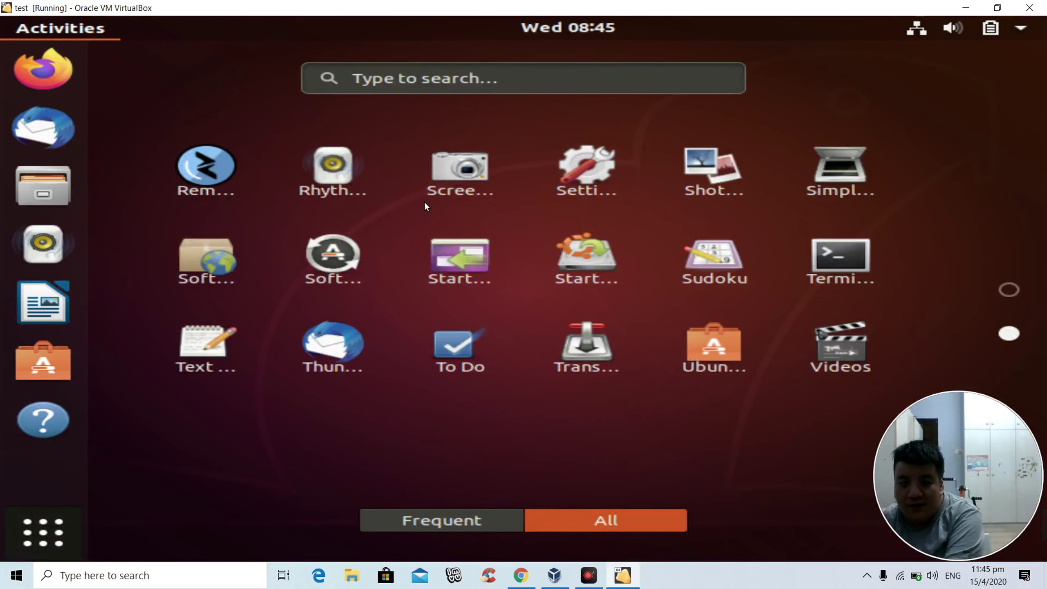
{"action": "scroll", "coordinate": [477, 242], "scroll_direction": "up", "scroll_amount": 1}
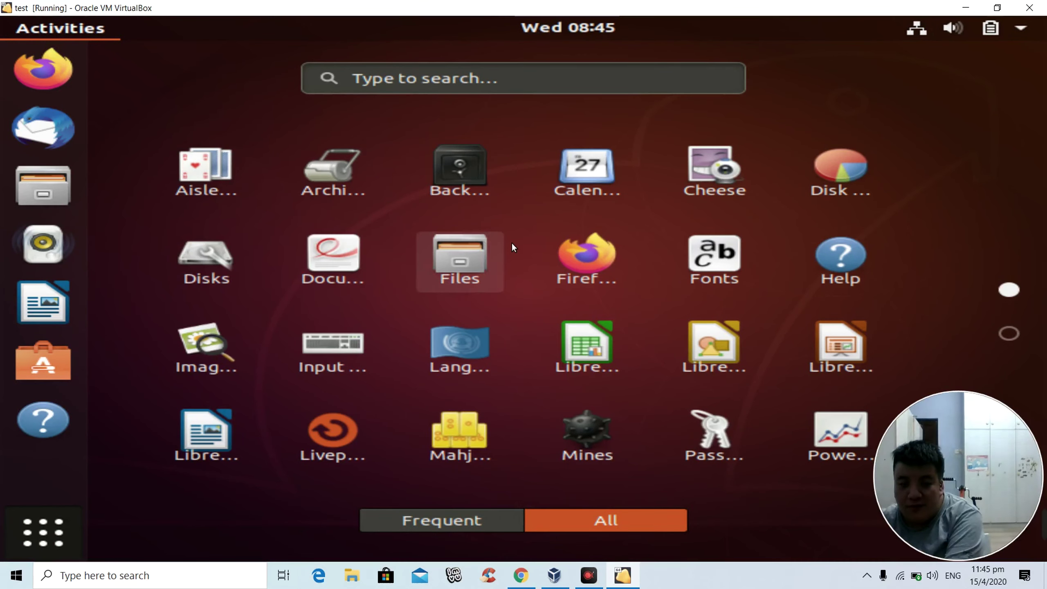
{"action": "scroll", "coordinate": [412, 226], "scroll_direction": "down", "scroll_amount": 1}
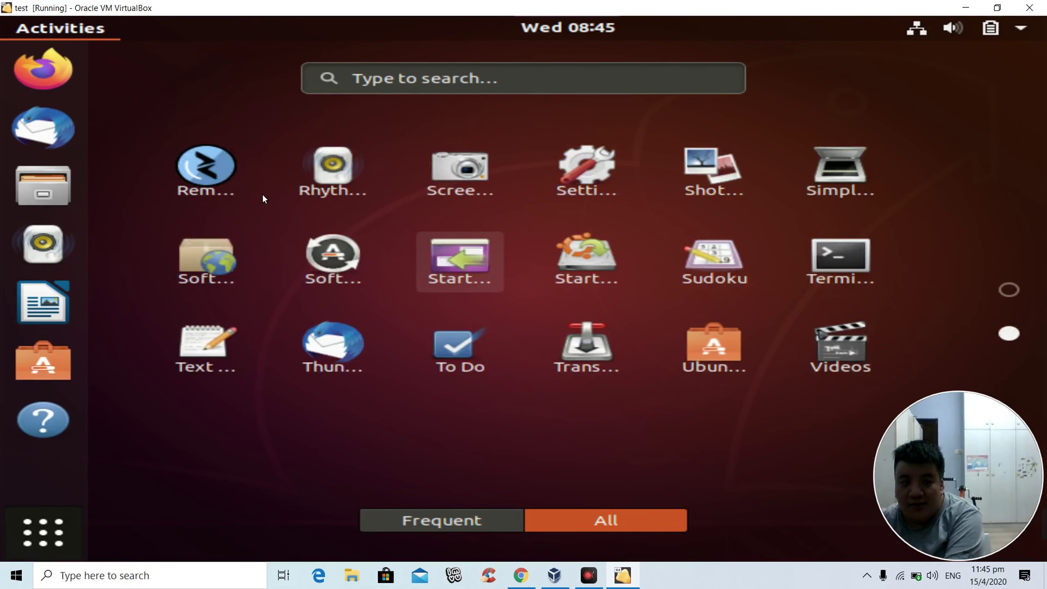
{"action": "scroll", "coordinate": [253, 178], "scroll_direction": "up", "scroll_amount": 1}
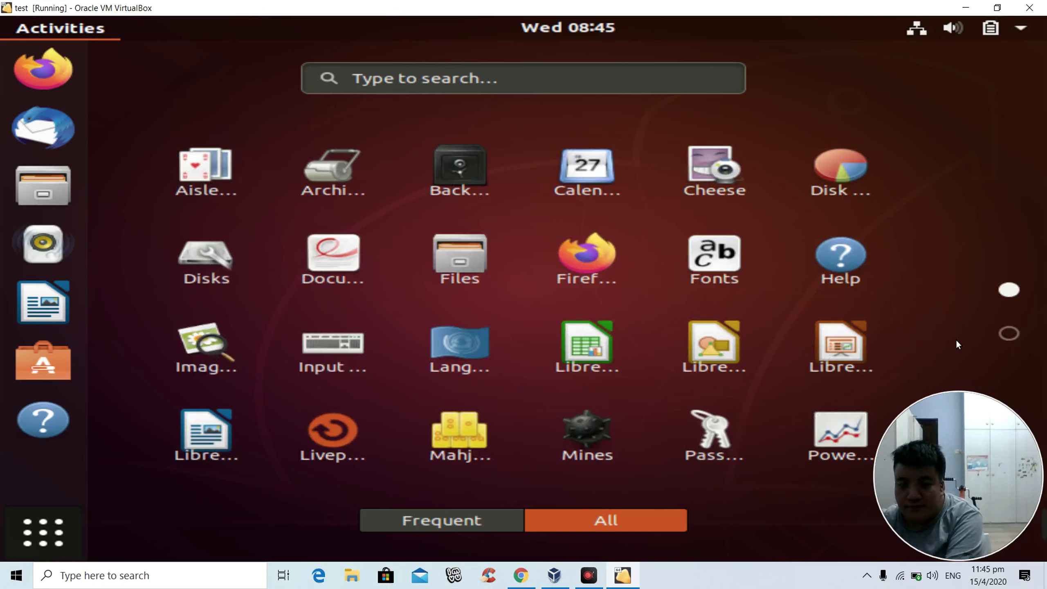
{"action": "left_click", "coordinate": [1010, 333]}
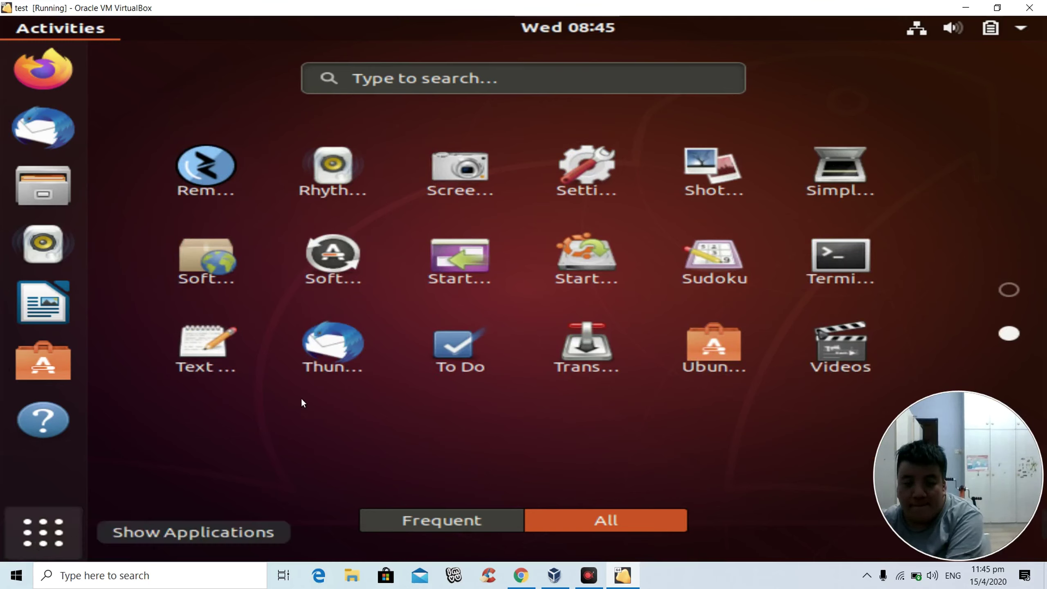
{"action": "left_click", "coordinate": [17, 521]}
Step: Raise the system volume from near mute to about a third in the status menu
{"action": "left_click", "coordinate": [804, 90]}
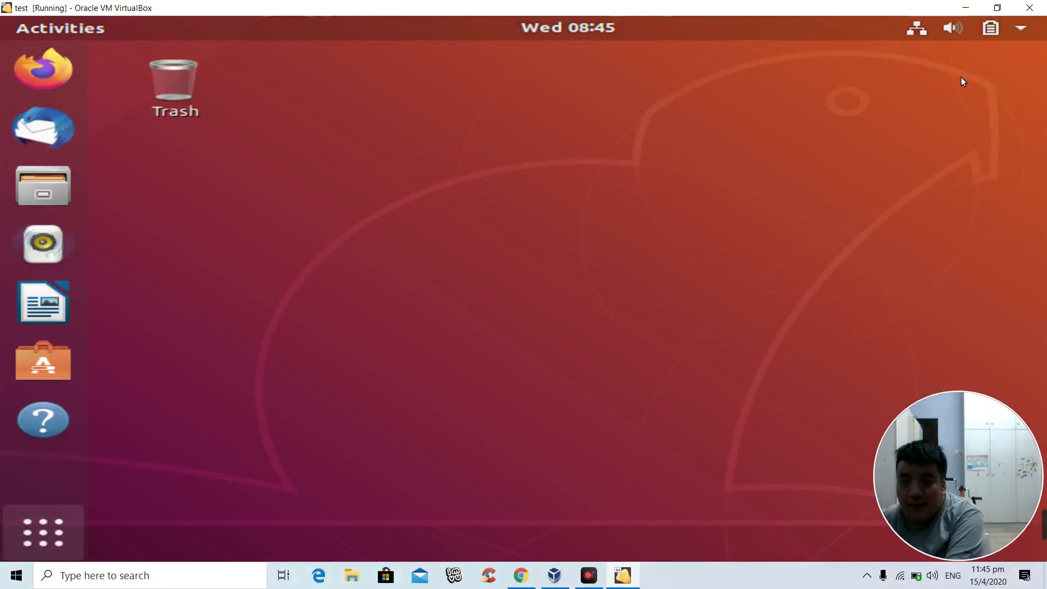
{"action": "left_click", "coordinate": [950, 31]}
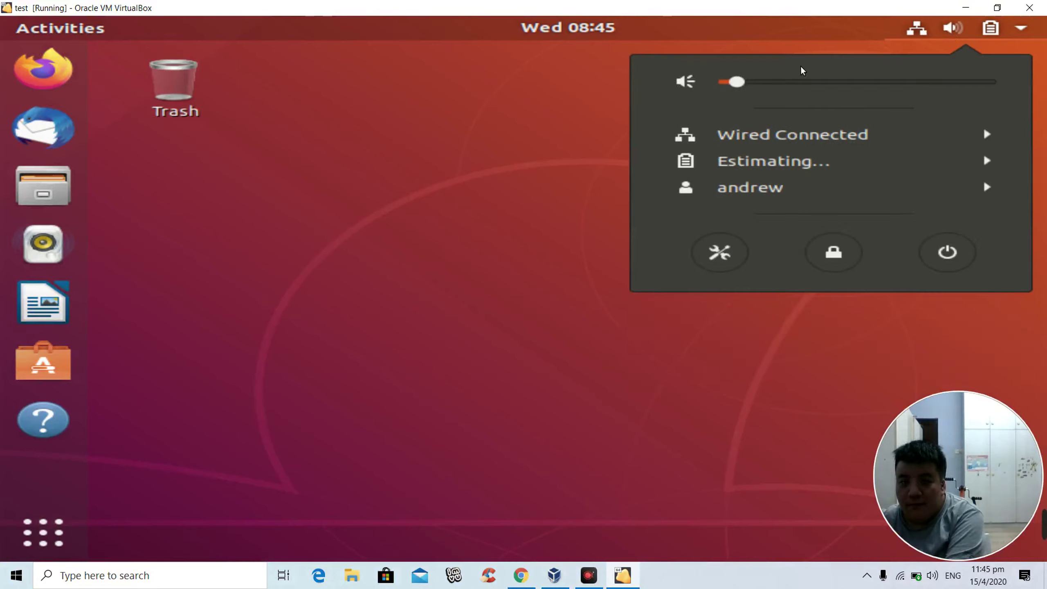
{"action": "left_click_drag", "start_coordinate": [744, 91], "coordinate": [837, 99]}
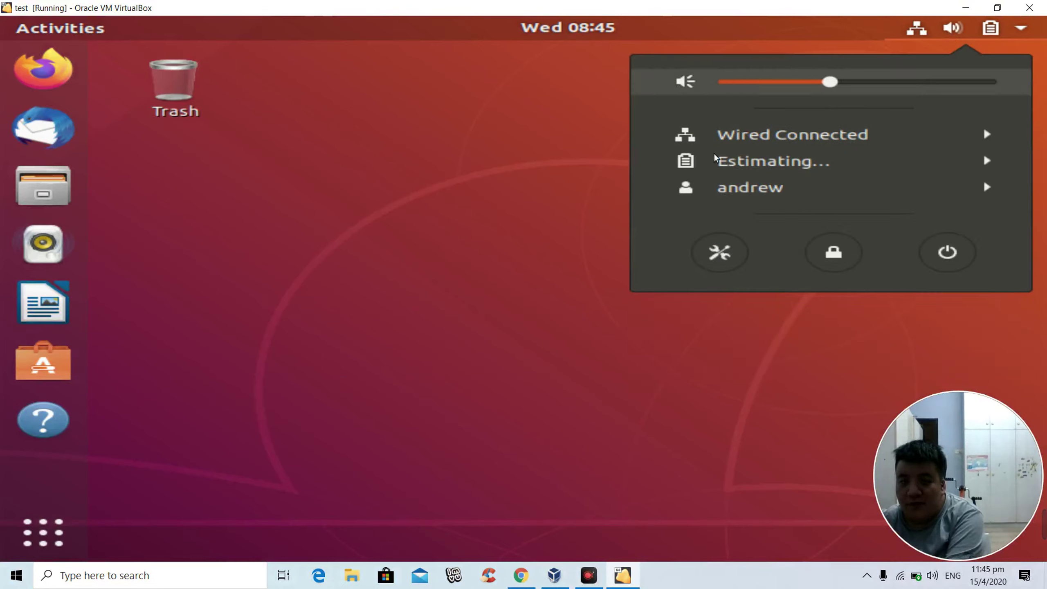
{"action": "left_click", "coordinate": [66, 77]}
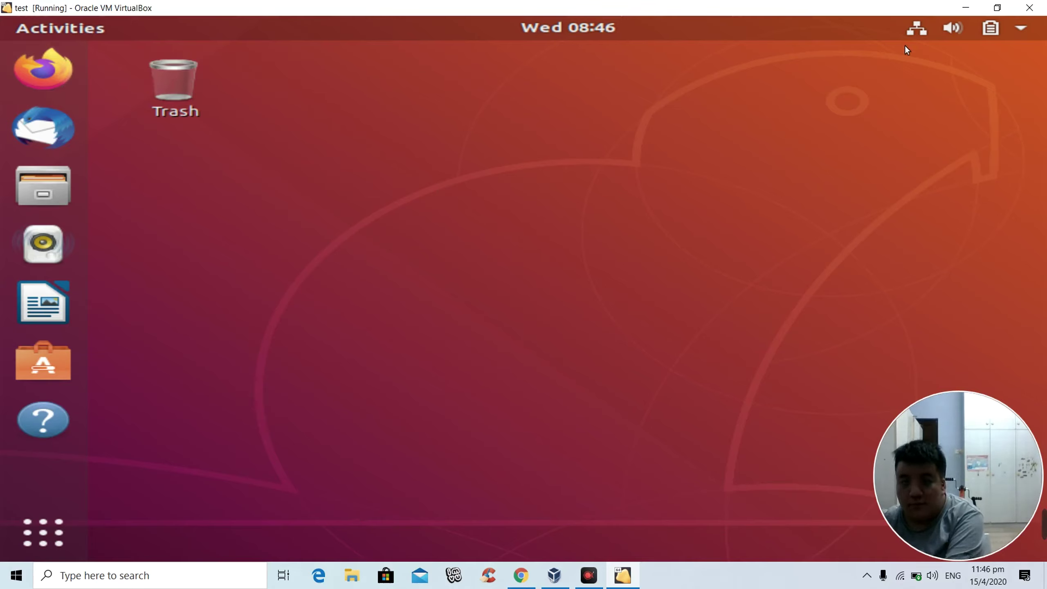
Step: Check the wired network options in the status menu, confirming Wired Connected
{"action": "left_click", "coordinate": [915, 29]}
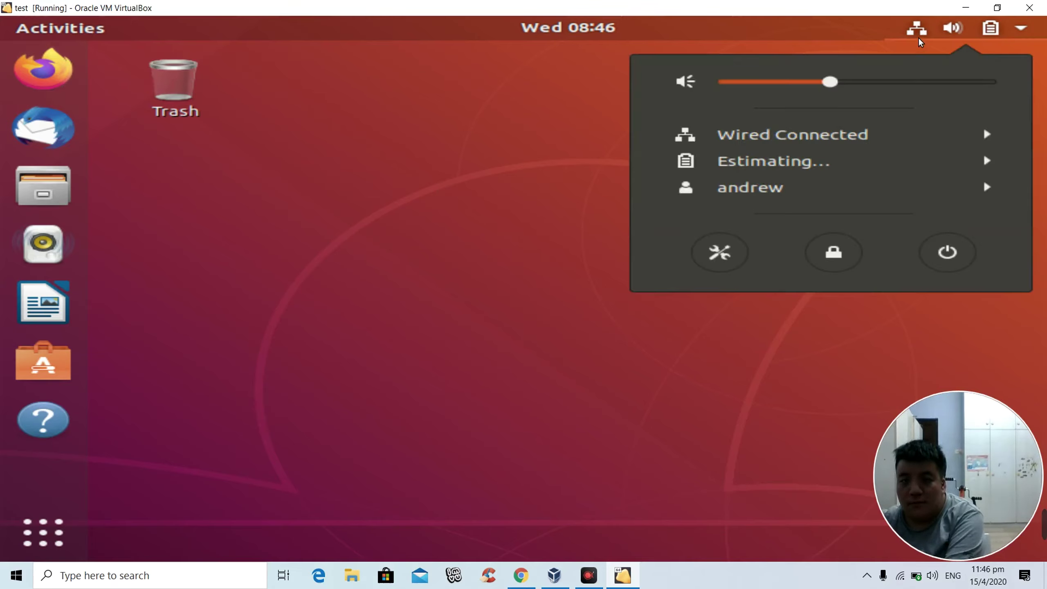
{"action": "left_click", "coordinate": [819, 144]}
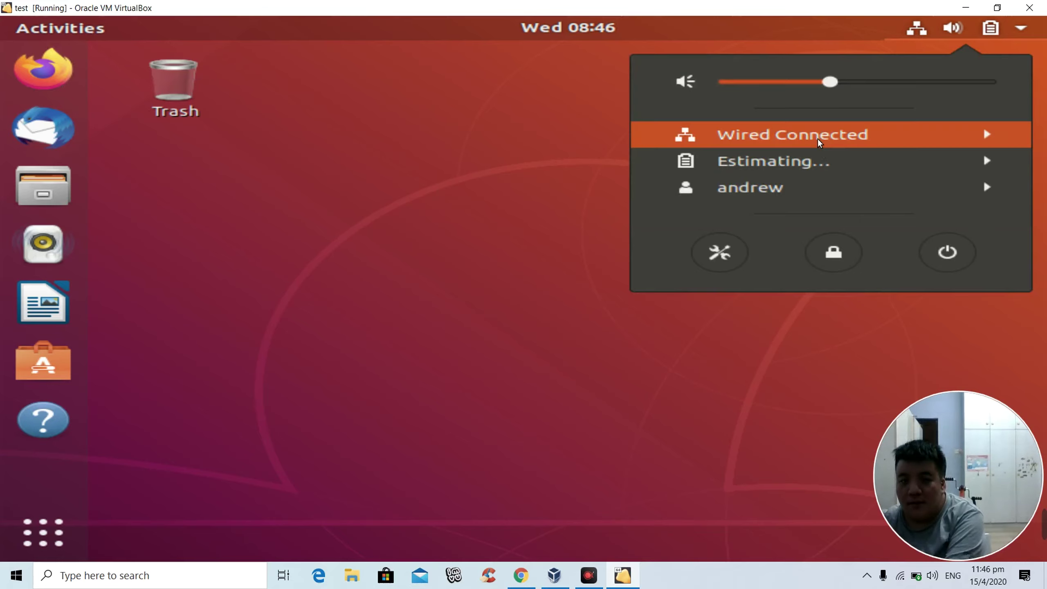
{"action": "left_click", "coordinate": [819, 143]}
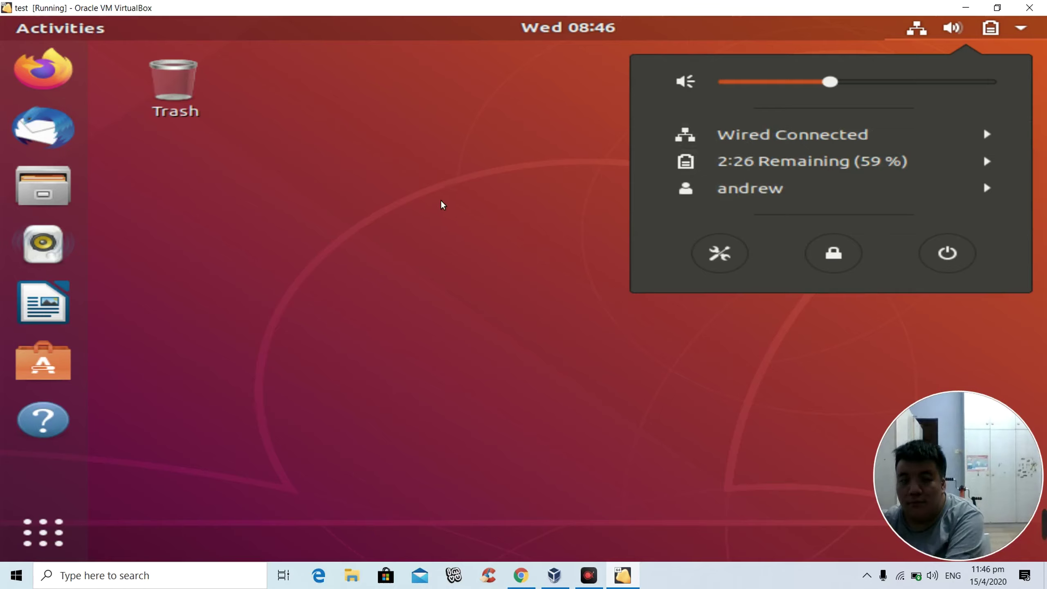
{"action": "left_click", "coordinate": [428, 202]}
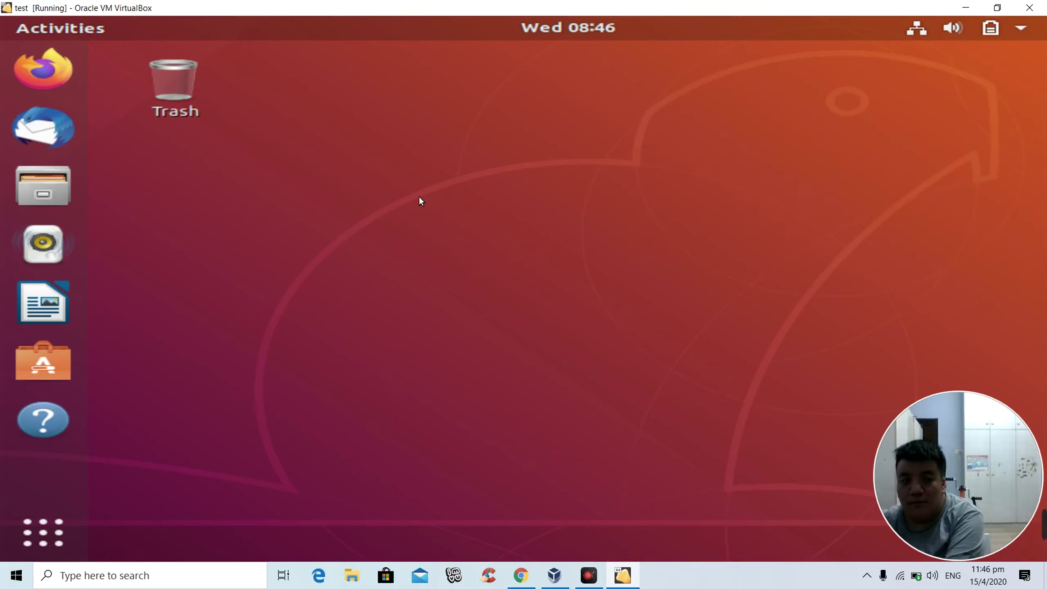
Step: Launch Firefox from the dock and check the status menu while Ubuntu Software loads
{"action": "left_click", "coordinate": [31, 64]}
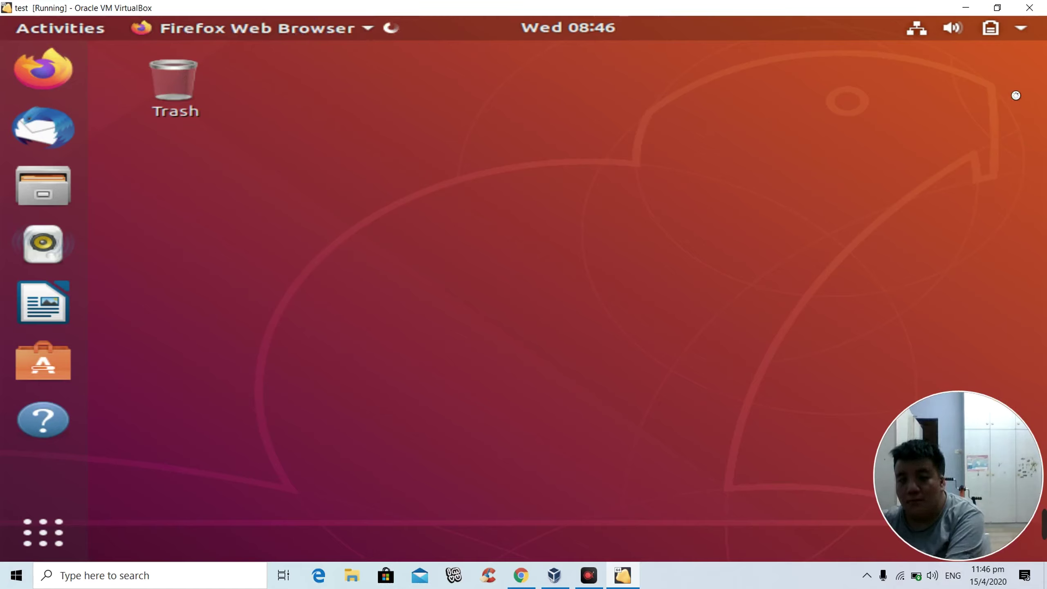
{"action": "left_click", "coordinate": [1037, 40]}
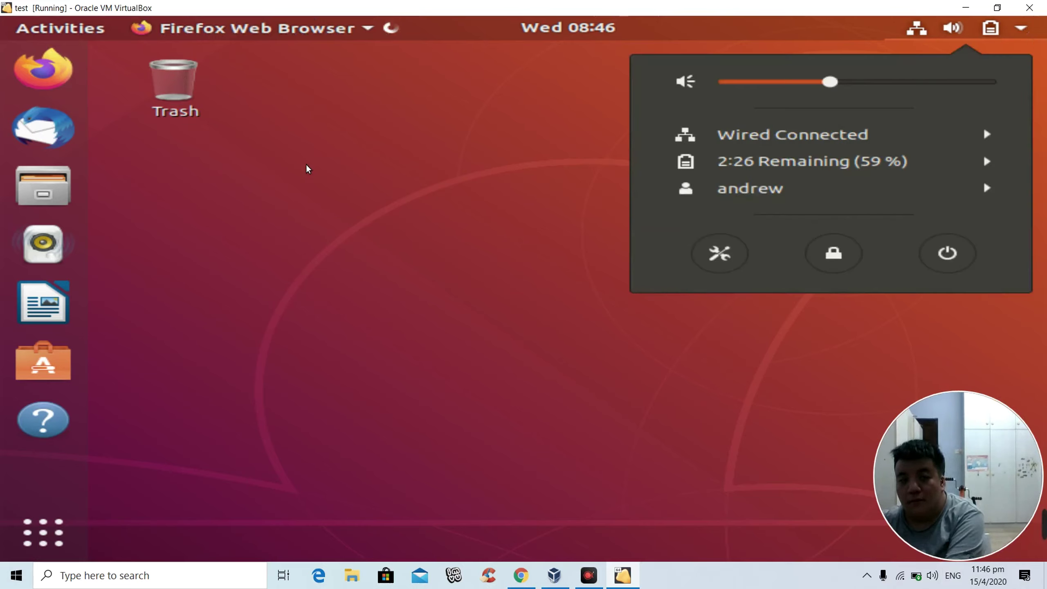
{"action": "left_click", "coordinate": [287, 154]}
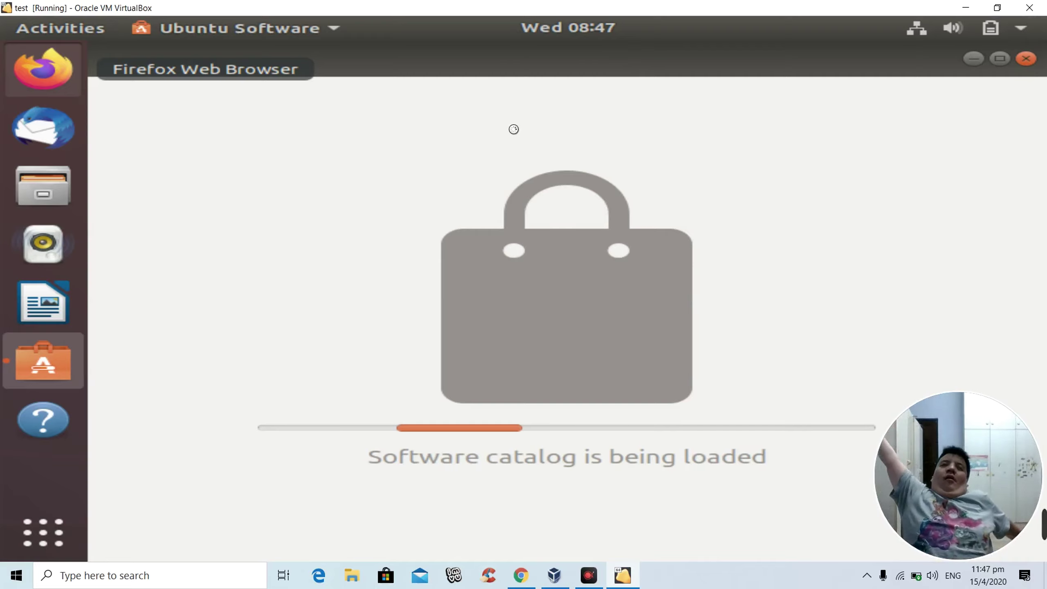
{"action": "right_click", "coordinate": [43, 68]}
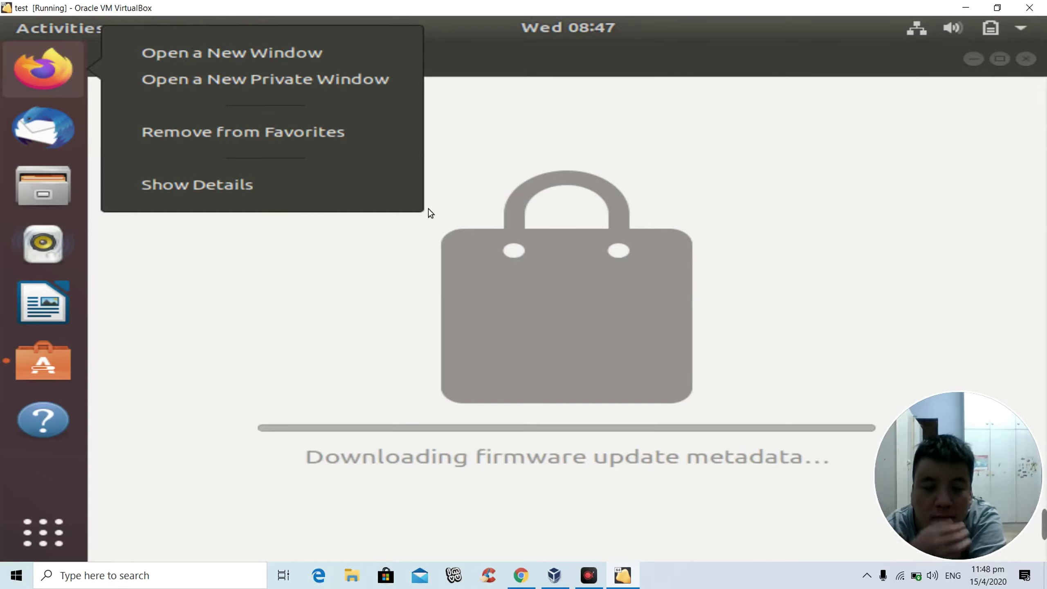
{"action": "left_click", "coordinate": [779, 182]}
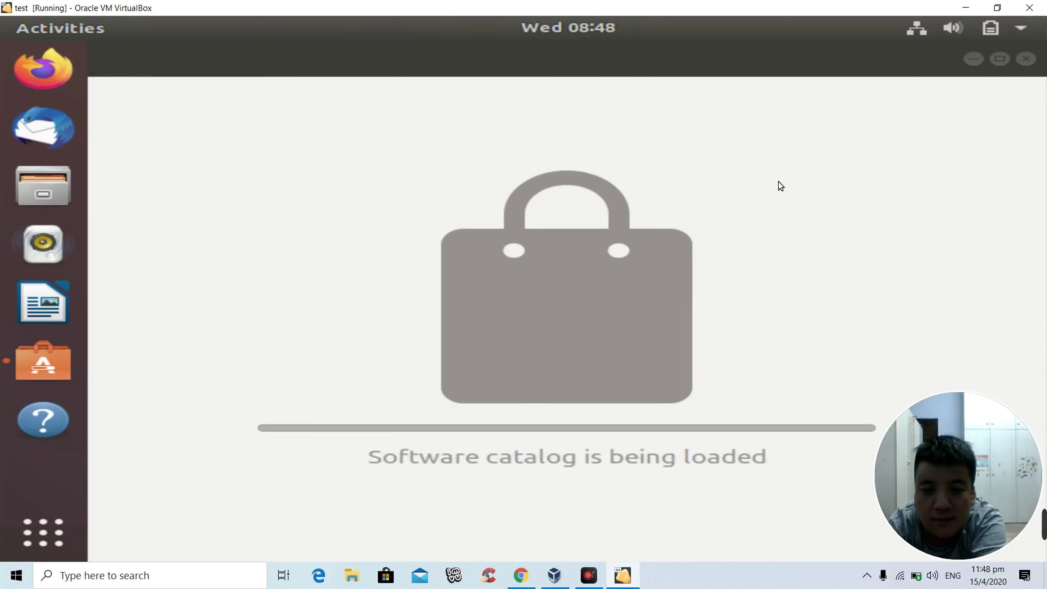